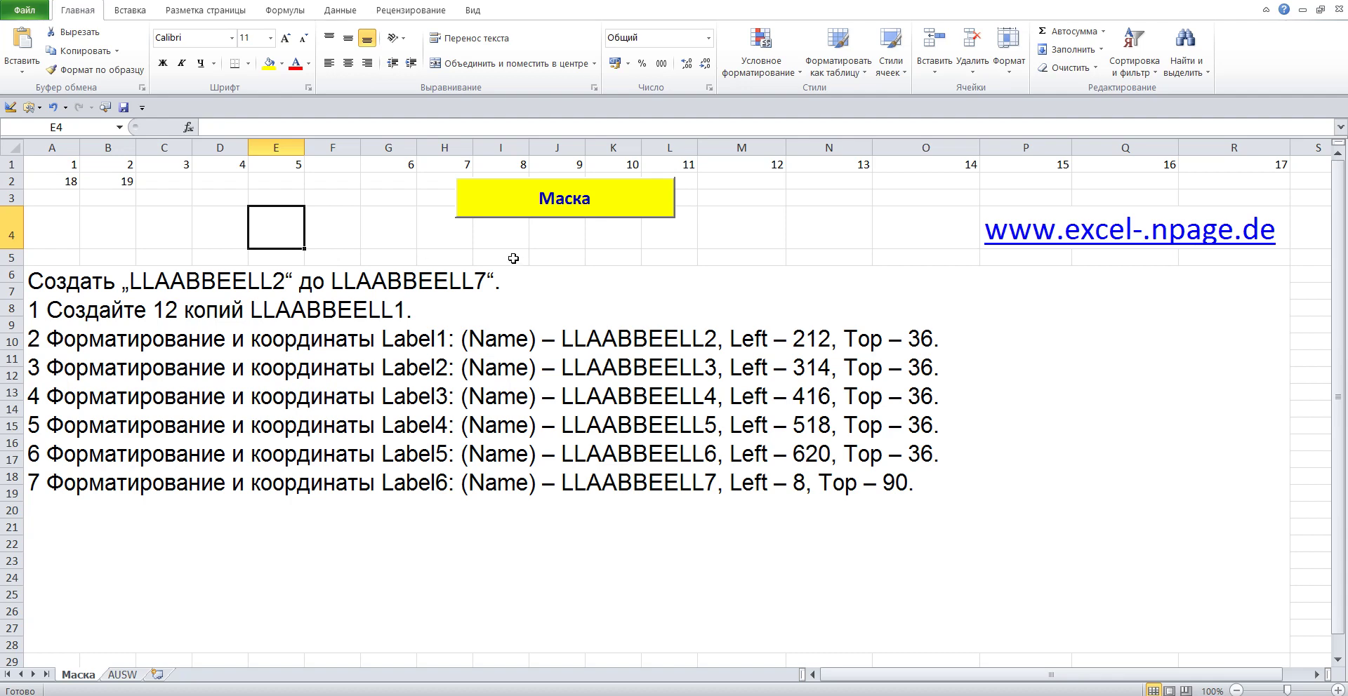
# Step: Enter 20 in cell C2 to continue the number row
pyautogui.click(172, 180)
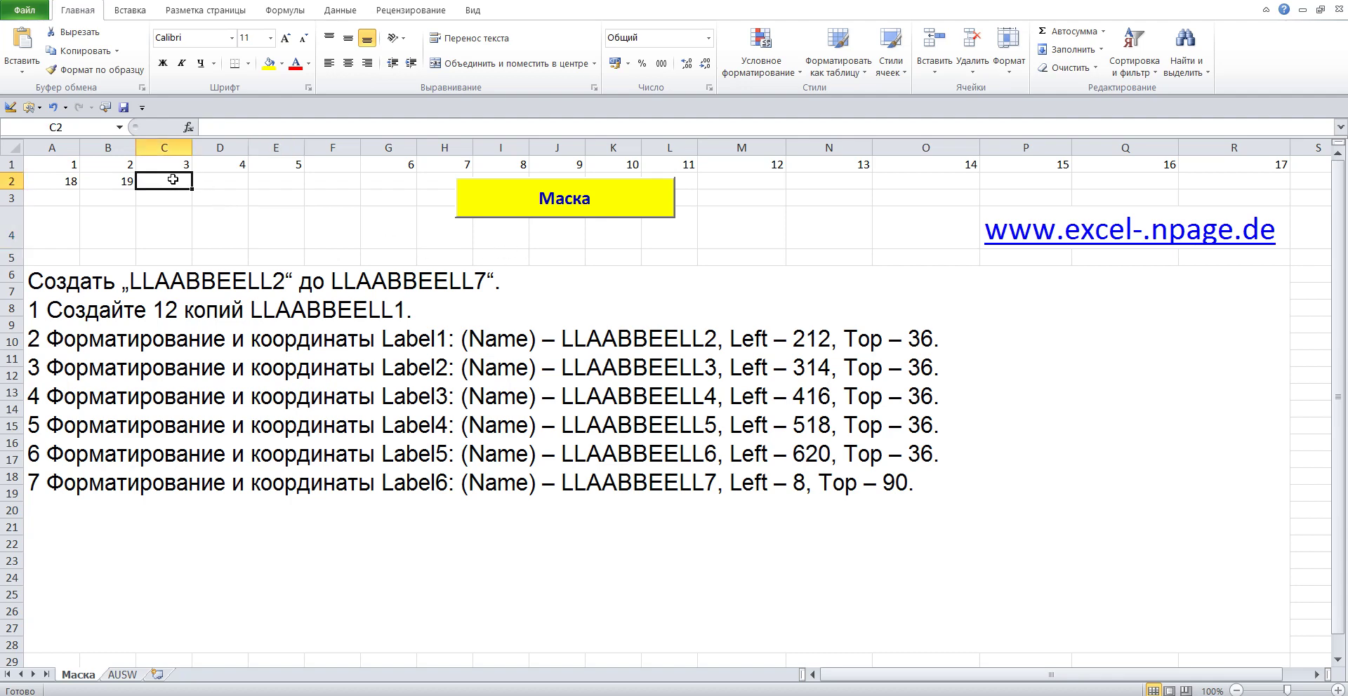
pyautogui.write('20')
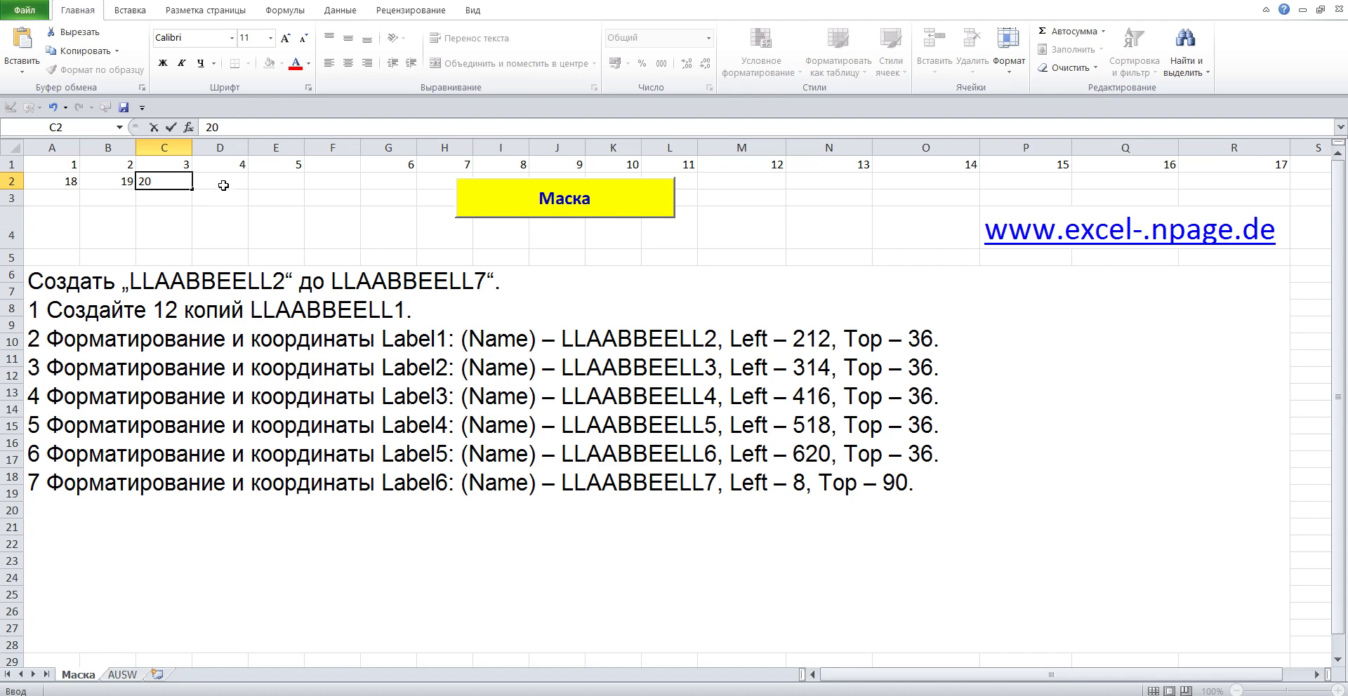
pyautogui.click(173, 200)
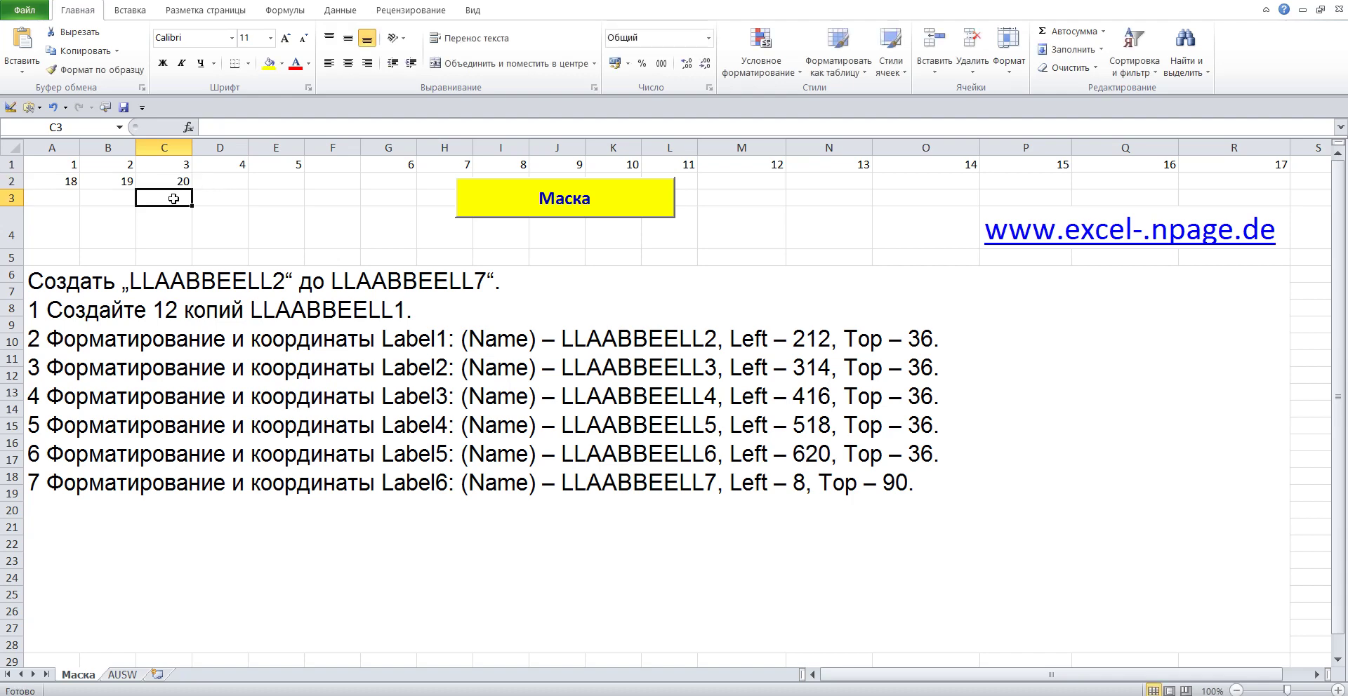
# Step: Read the cell A6 instructions, including making 12 copies of LLAABBEELL1
pyautogui.click(205, 285)
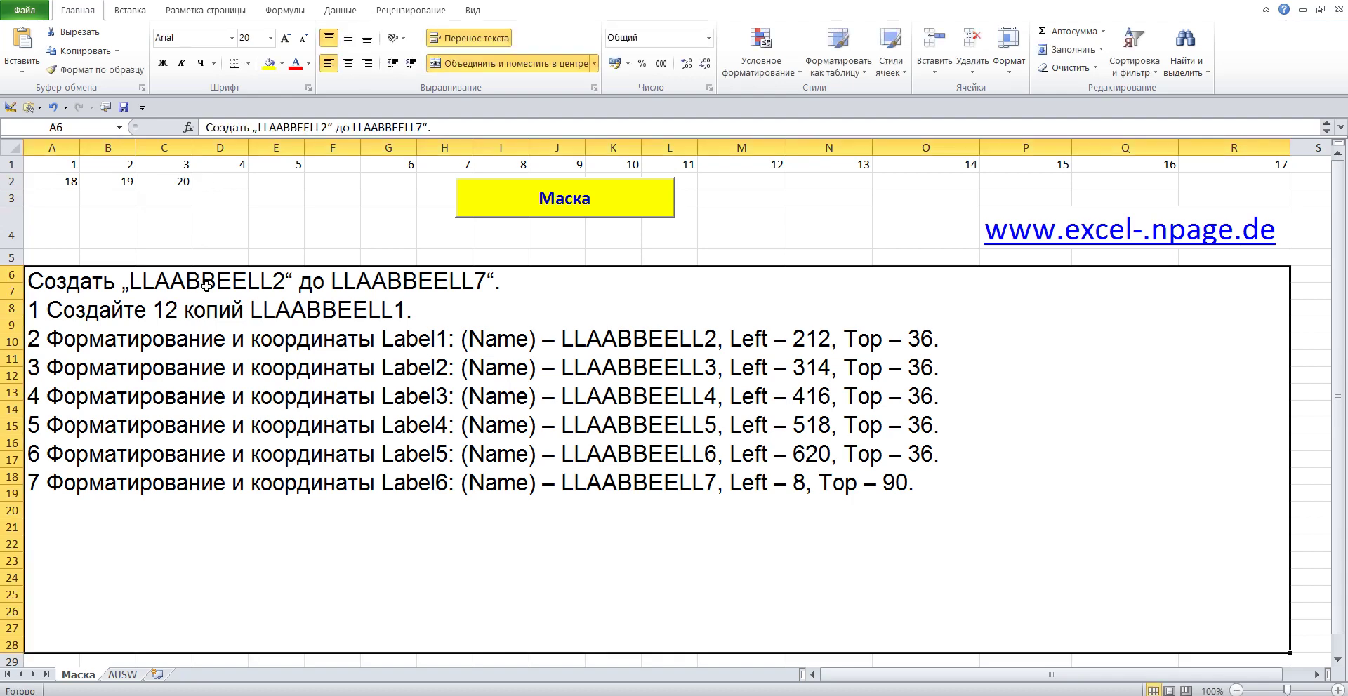
pyautogui.doubleClick(534, 281)
pyautogui.moveTo(534, 281); pyautogui.dragTo(2, 288)
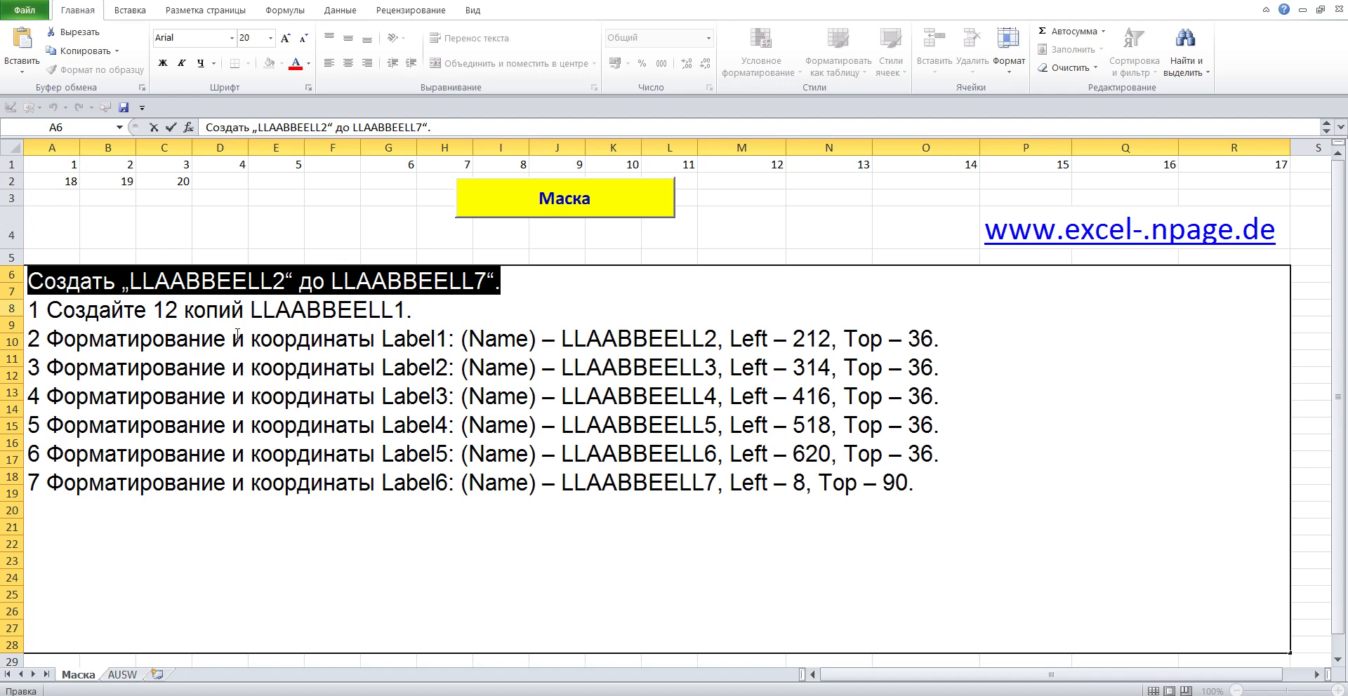
pyautogui.click(220, 311)
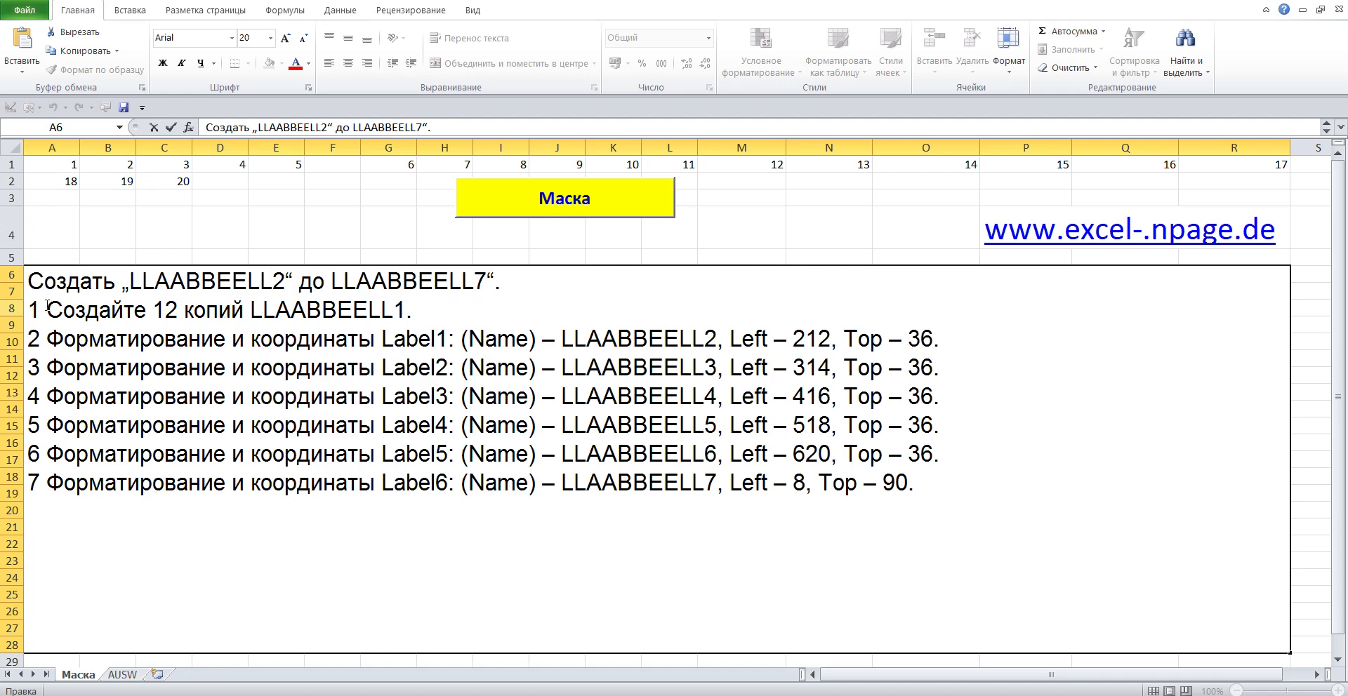
pyautogui.moveTo(29, 308); pyautogui.dragTo(424, 309)
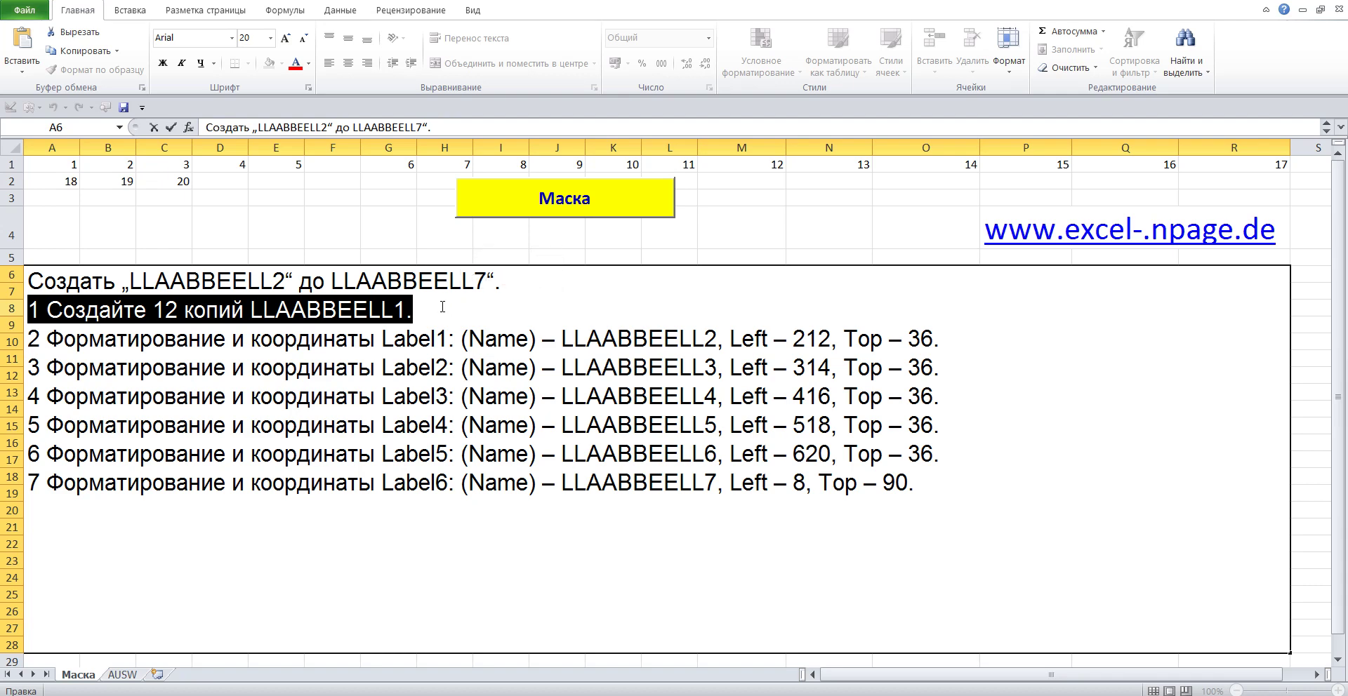
pyautogui.click(283, 229)
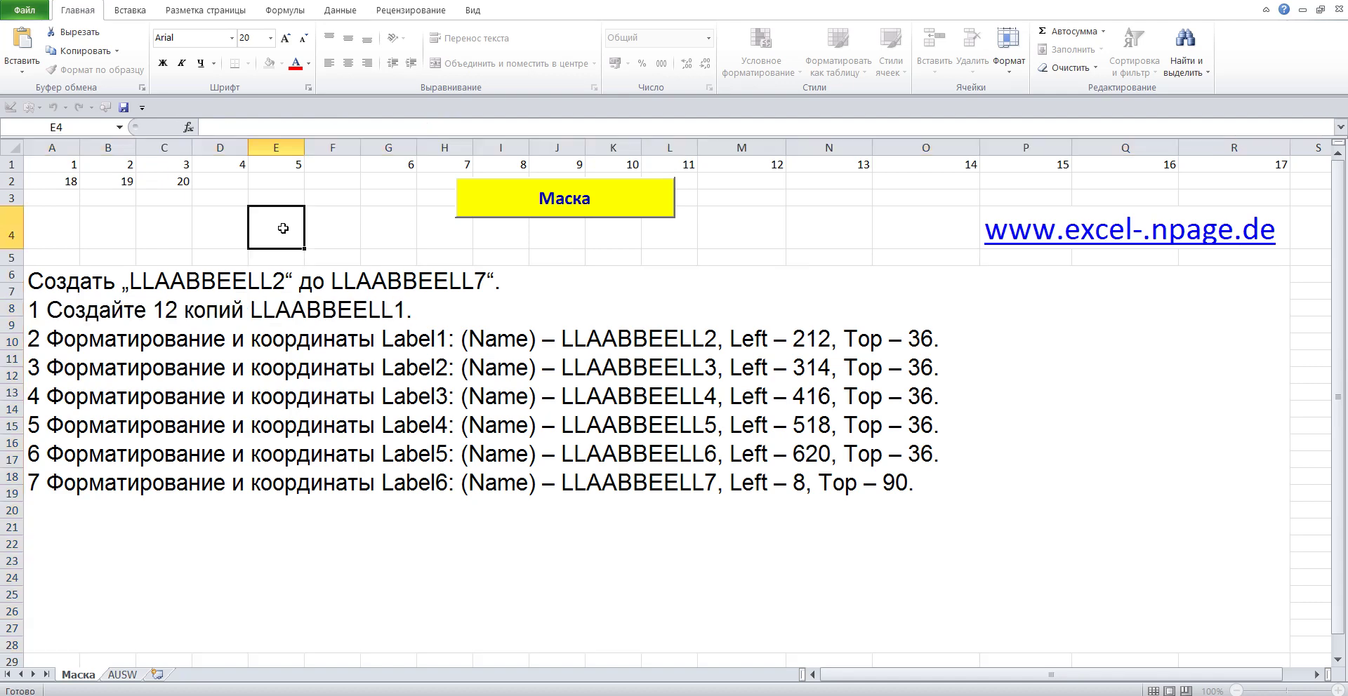
# Step: Open UserForm11's design in the maximized VBA editor and select LLAABBEELL1's (Name) value
pyautogui.rightClick(79, 674)
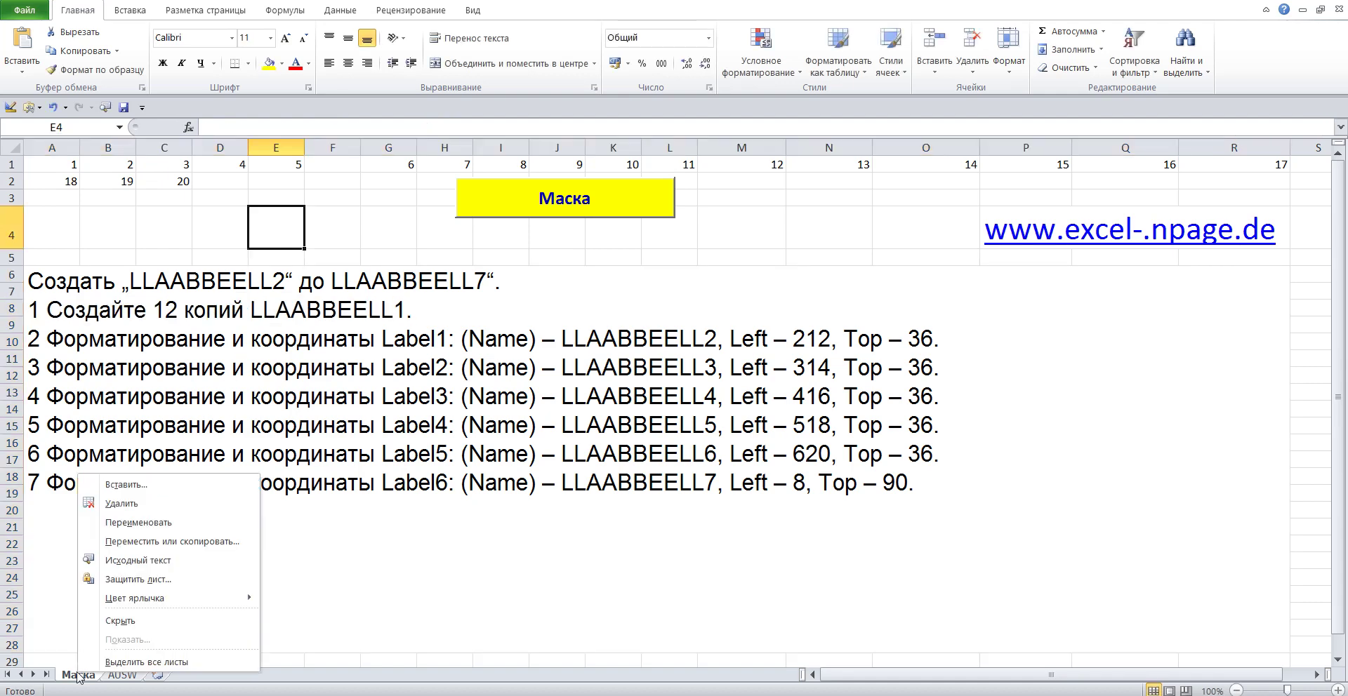
pyautogui.click(181, 562)
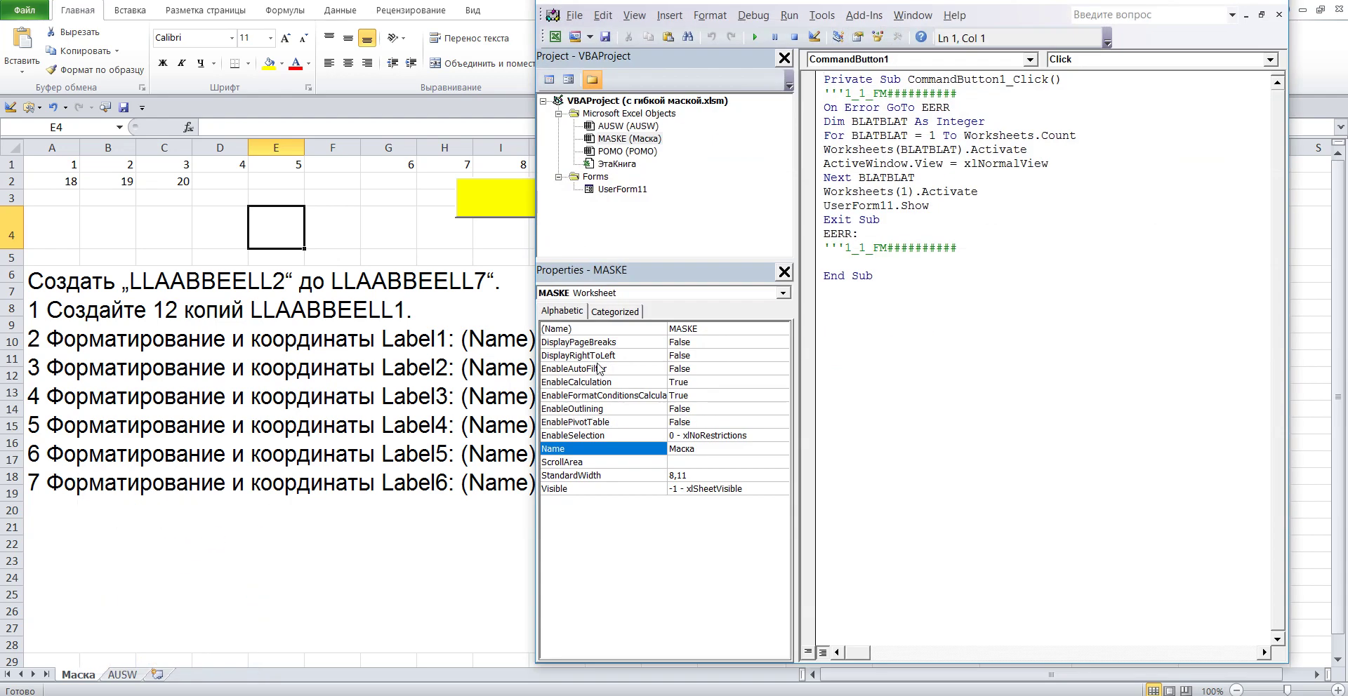
pyautogui.click(1227, 2)
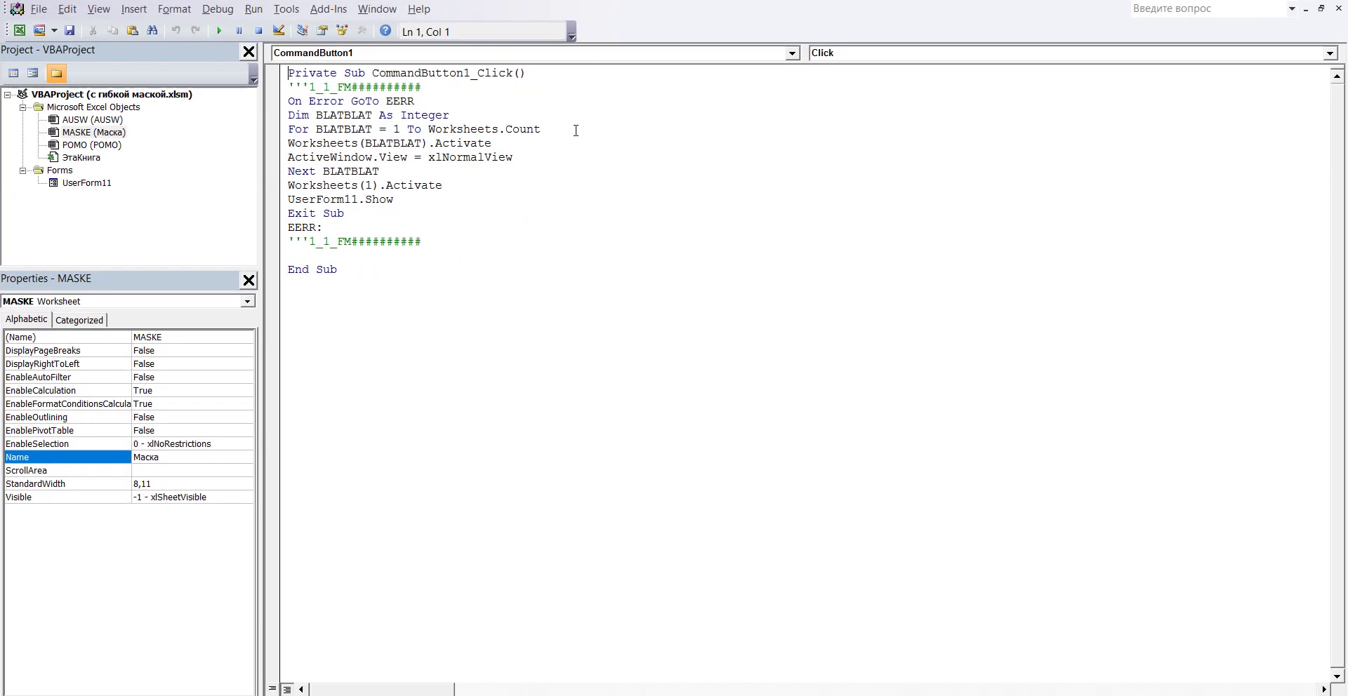
pyautogui.click(53, 184)
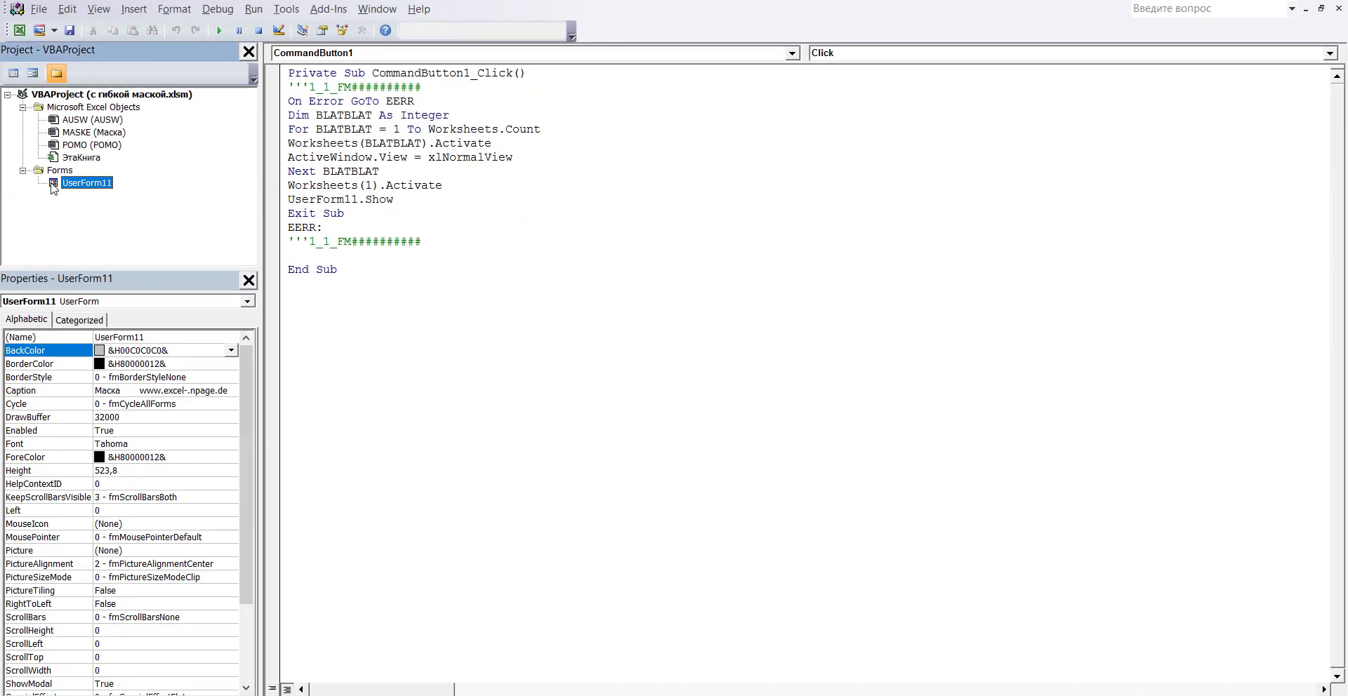
pyautogui.doubleClick(52, 184)
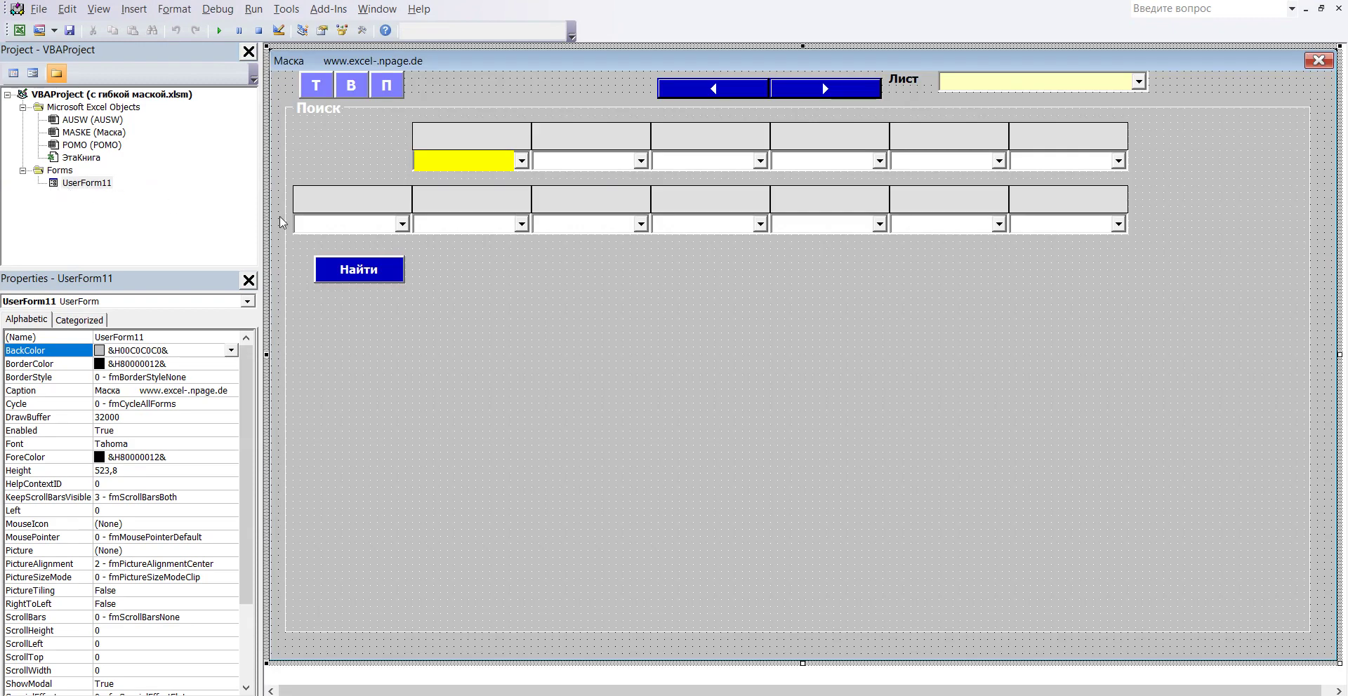
pyautogui.click(453, 166)
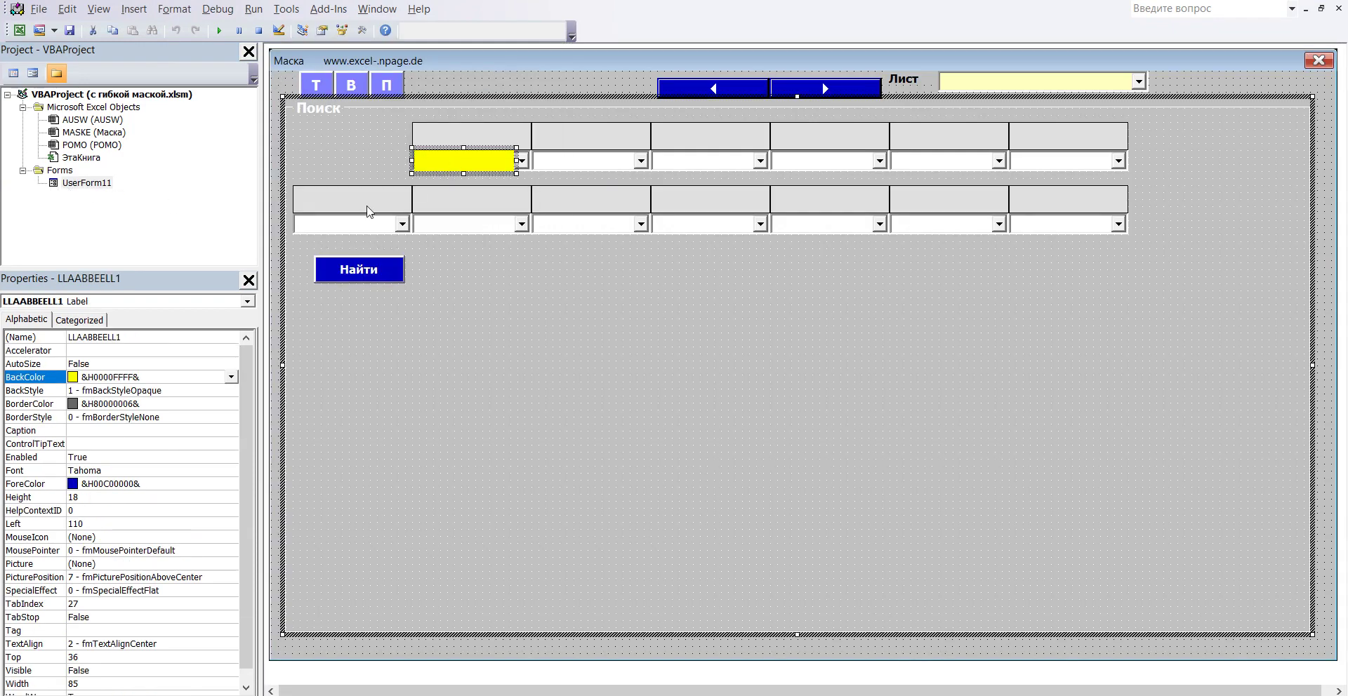
pyautogui.click(129, 337)
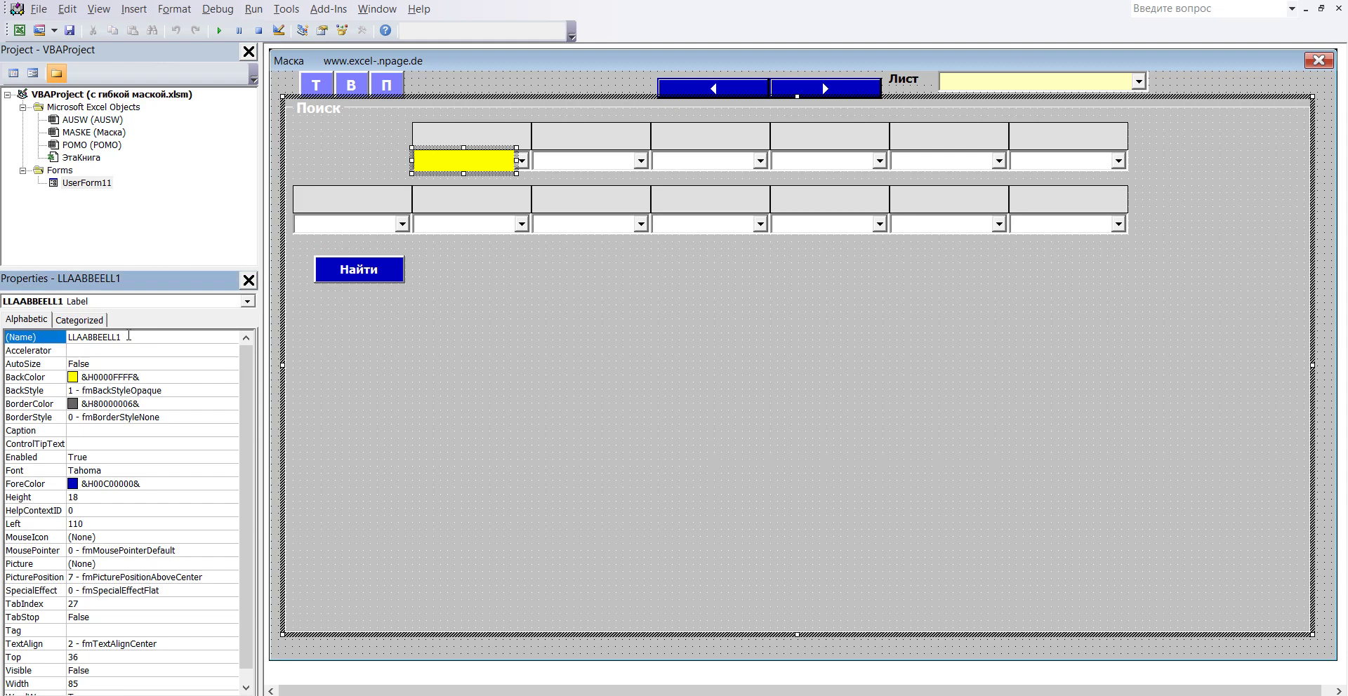
pyautogui.doubleClick(129, 337)
# Step: Copy the yellow label LLAABBEELL1 and paste a first copy below the Найти button
pyautogui.rightClick(444, 163)
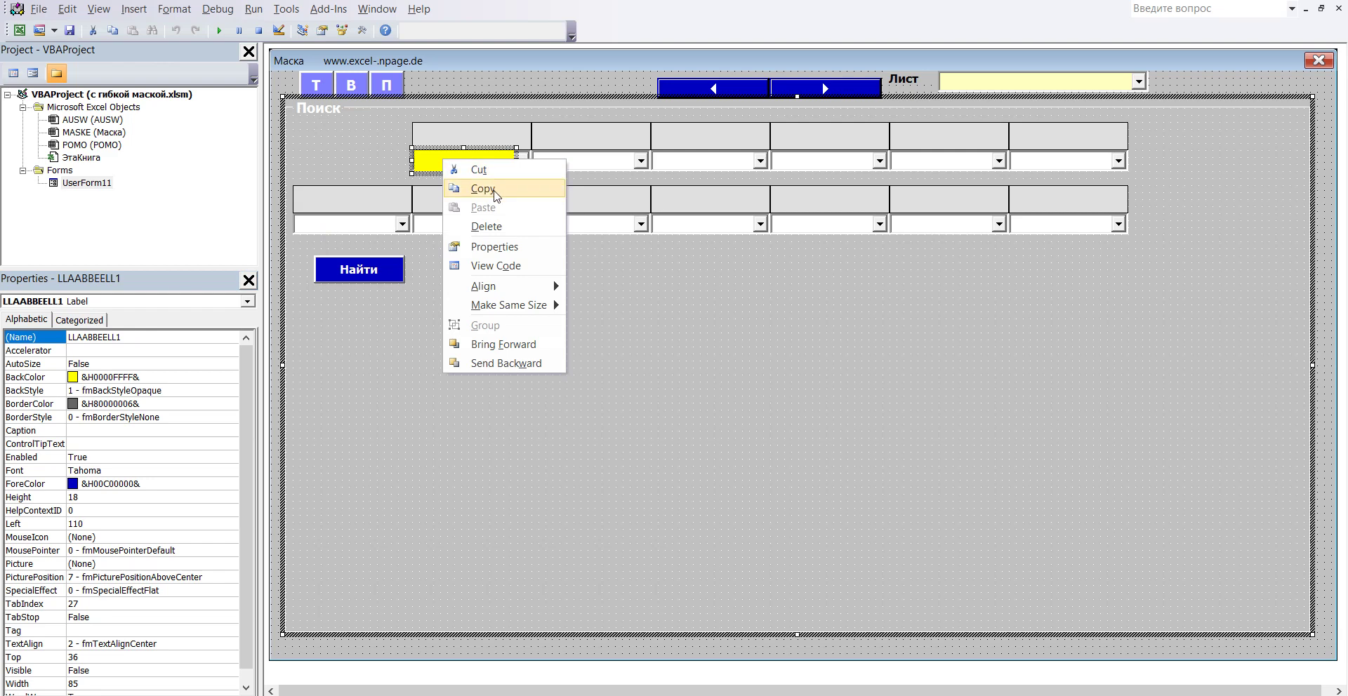
pyautogui.click(494, 191)
pyautogui.click(452, 332)
pyautogui.rightClick(452, 332)
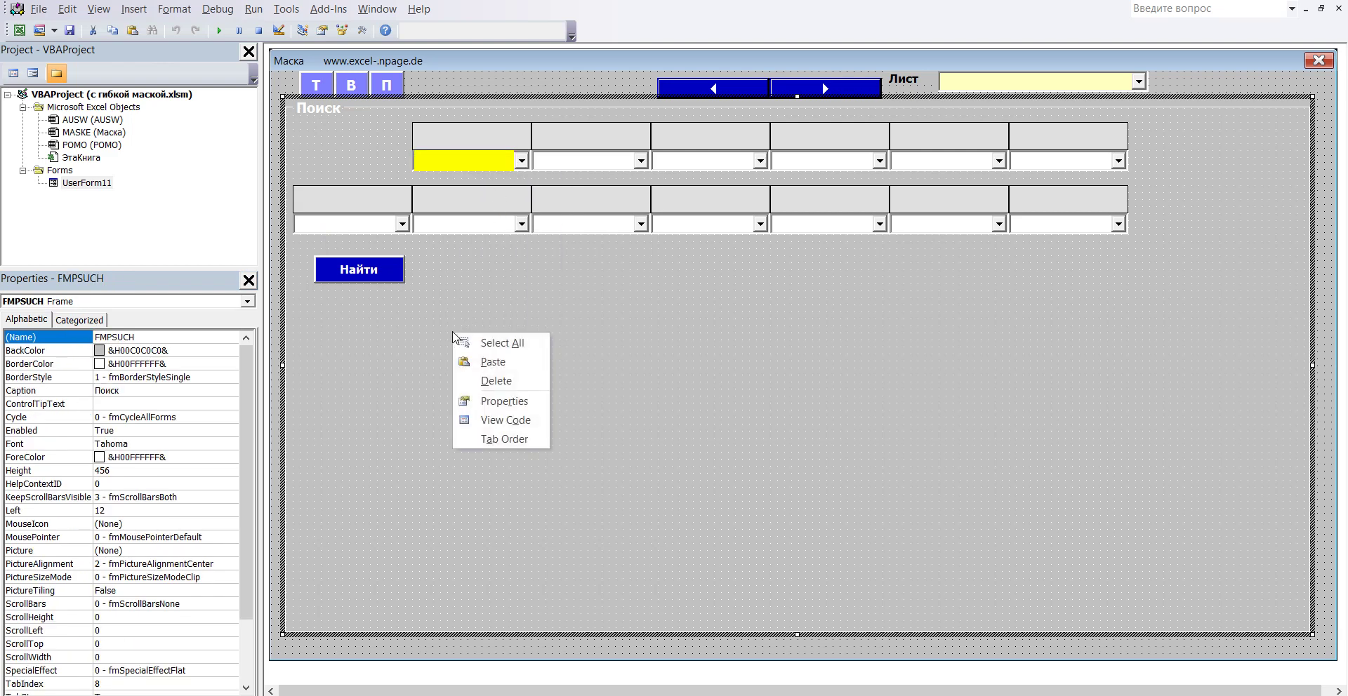
pyautogui.click(499, 364)
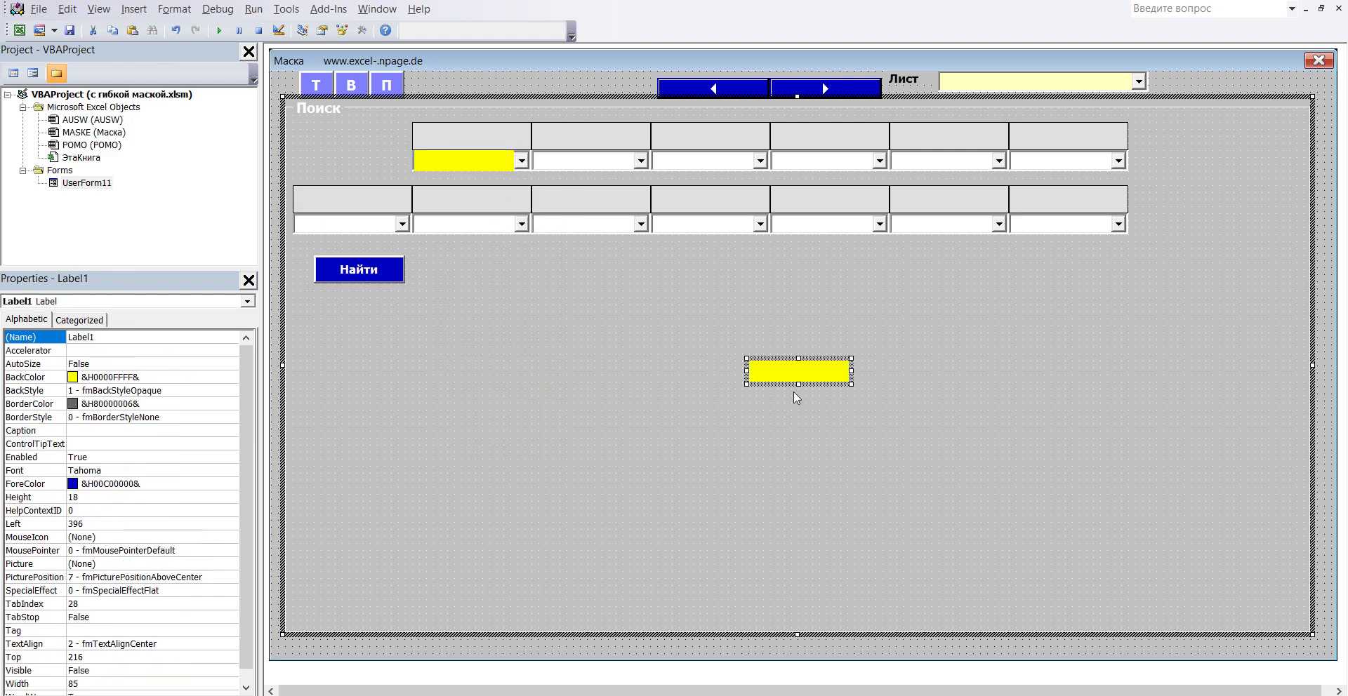
pyautogui.moveTo(788, 384); pyautogui.dragTo(394, 361)
pyautogui.moveTo(355, 351); pyautogui.dragTo(355, 351)
# Step: Paste second and third copies of the label, stacking them beneath the first
pyautogui.rightClick(529, 325)
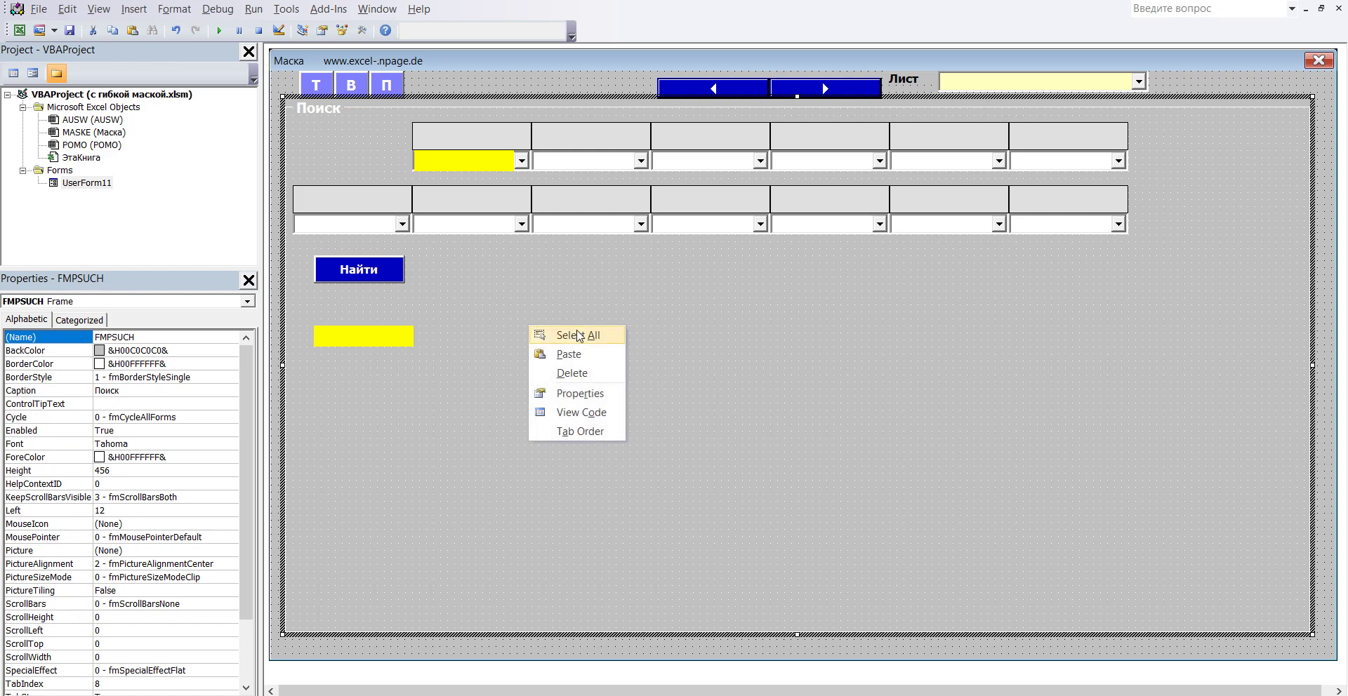
pyautogui.click(583, 355)
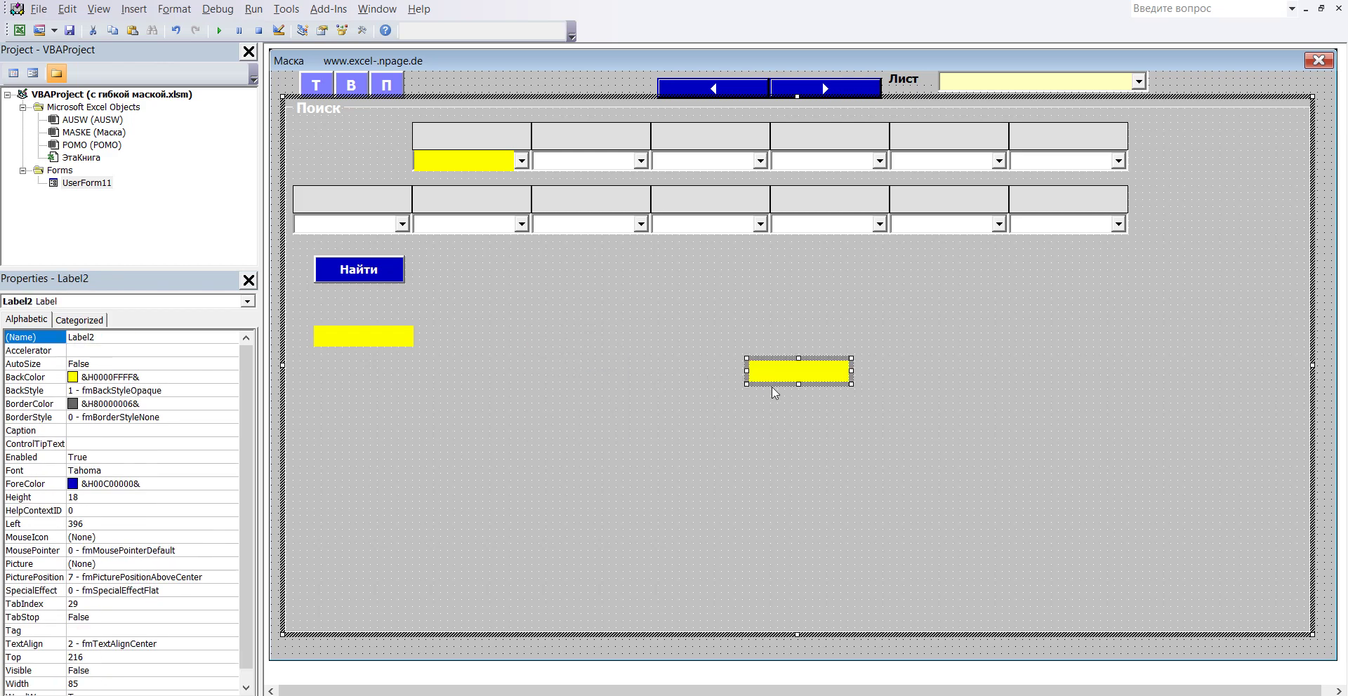
pyautogui.moveTo(773, 387); pyautogui.dragTo(377, 382)
pyautogui.click(622, 334)
pyautogui.rightClick(622, 335)
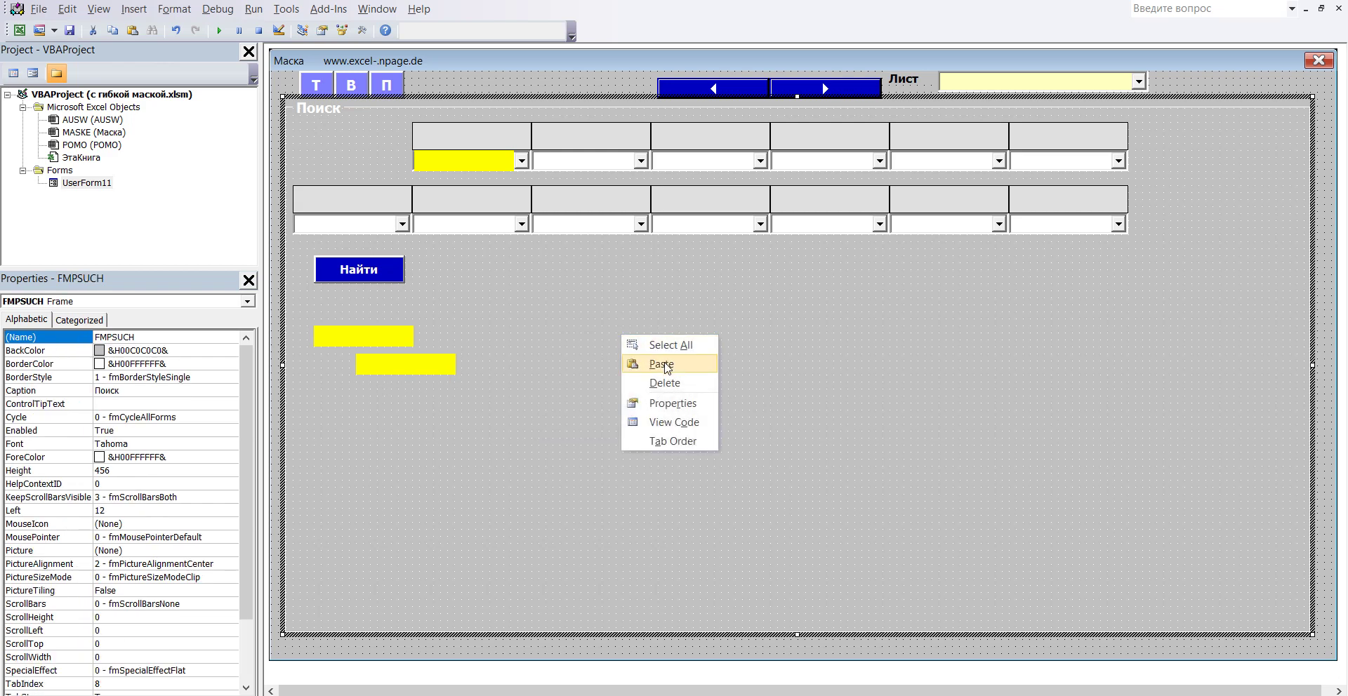
pyautogui.click(664, 364)
pyautogui.moveTo(773, 384); pyautogui.dragTo(330, 412)
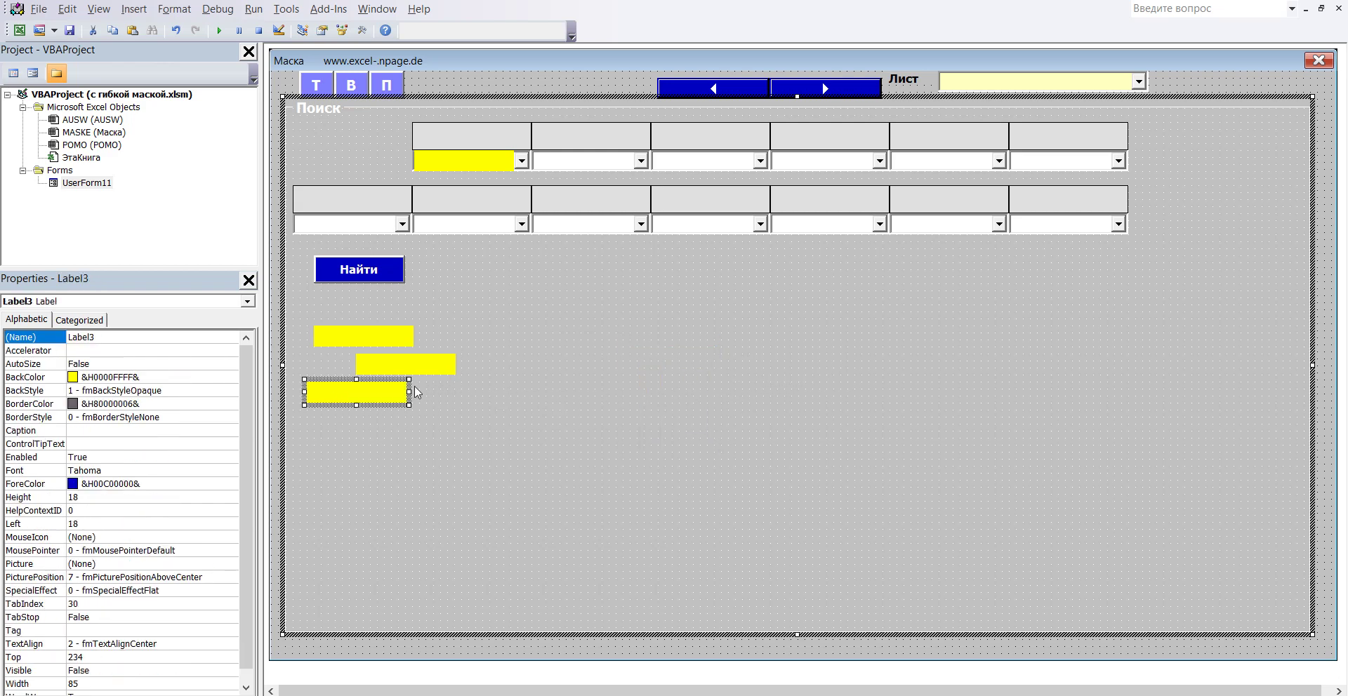
# Step: Paste three more copies, ending with Label6 at the form's lower left
pyautogui.rightClick(581, 344)
pyautogui.click(625, 366)
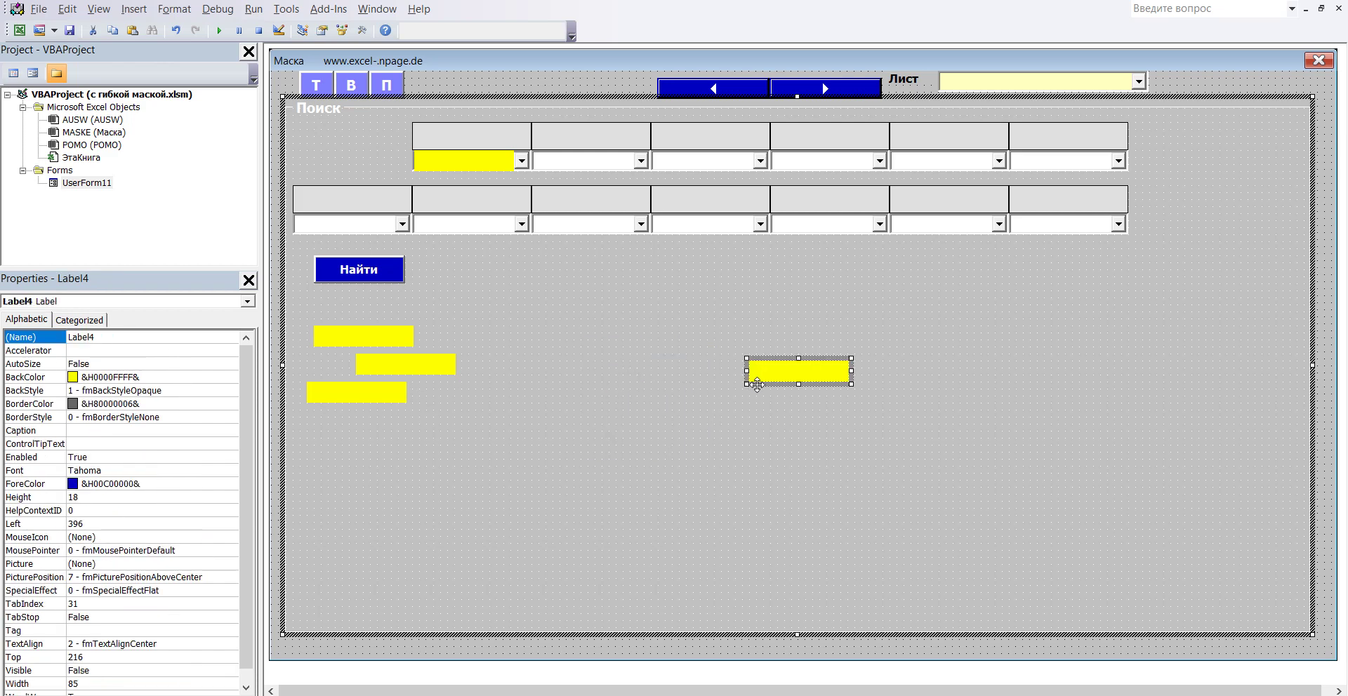
pyautogui.moveTo(758, 384)
pyautogui.mouseDown()
pyautogui.moveTo(410, 452)
pyautogui.moveTo(369, 435)
pyautogui.mouseUp()
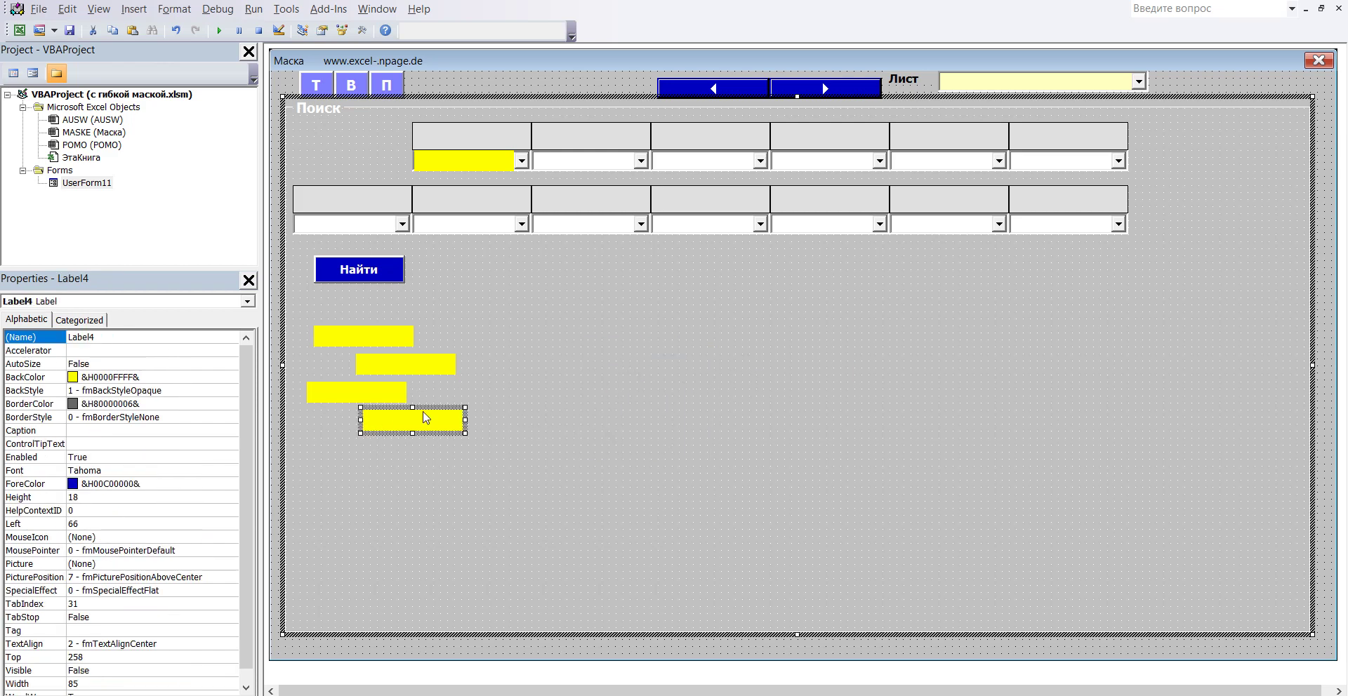
pyautogui.rightClick(557, 344)
pyautogui.click(600, 377)
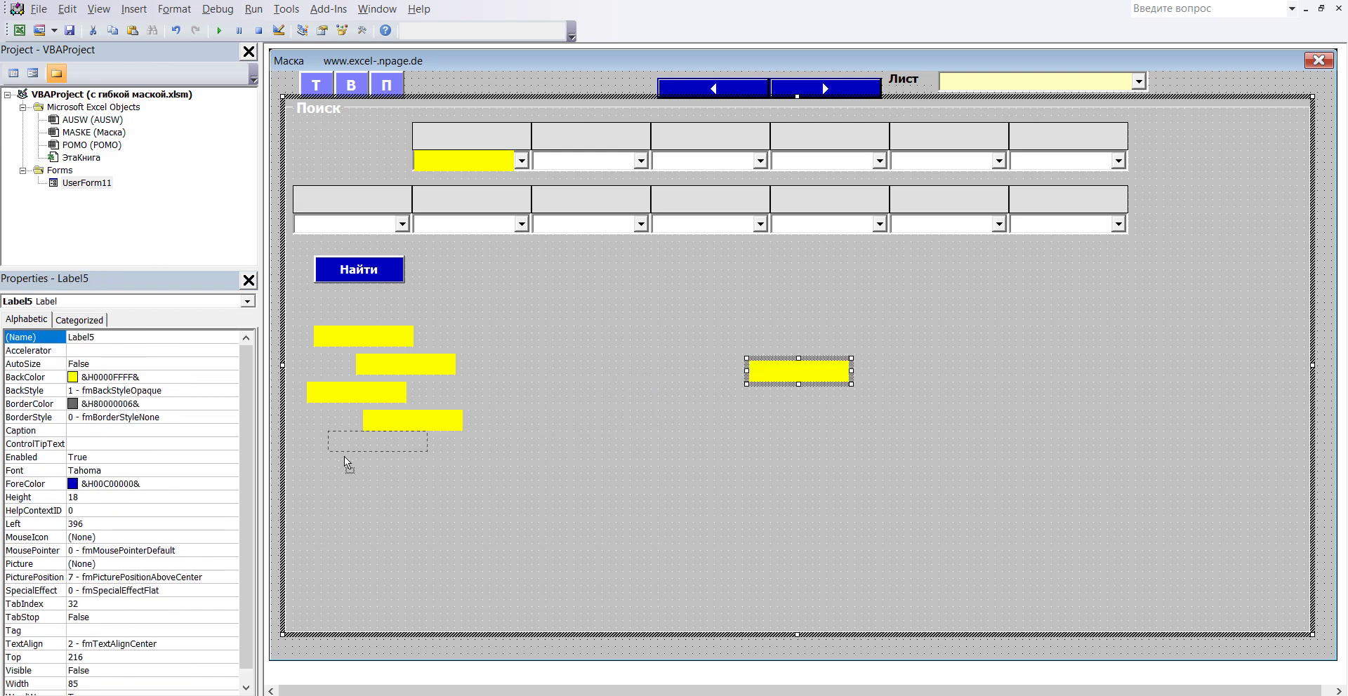
pyautogui.moveTo(766, 384); pyautogui.dragTo(344, 467)
pyautogui.rightClick(565, 361)
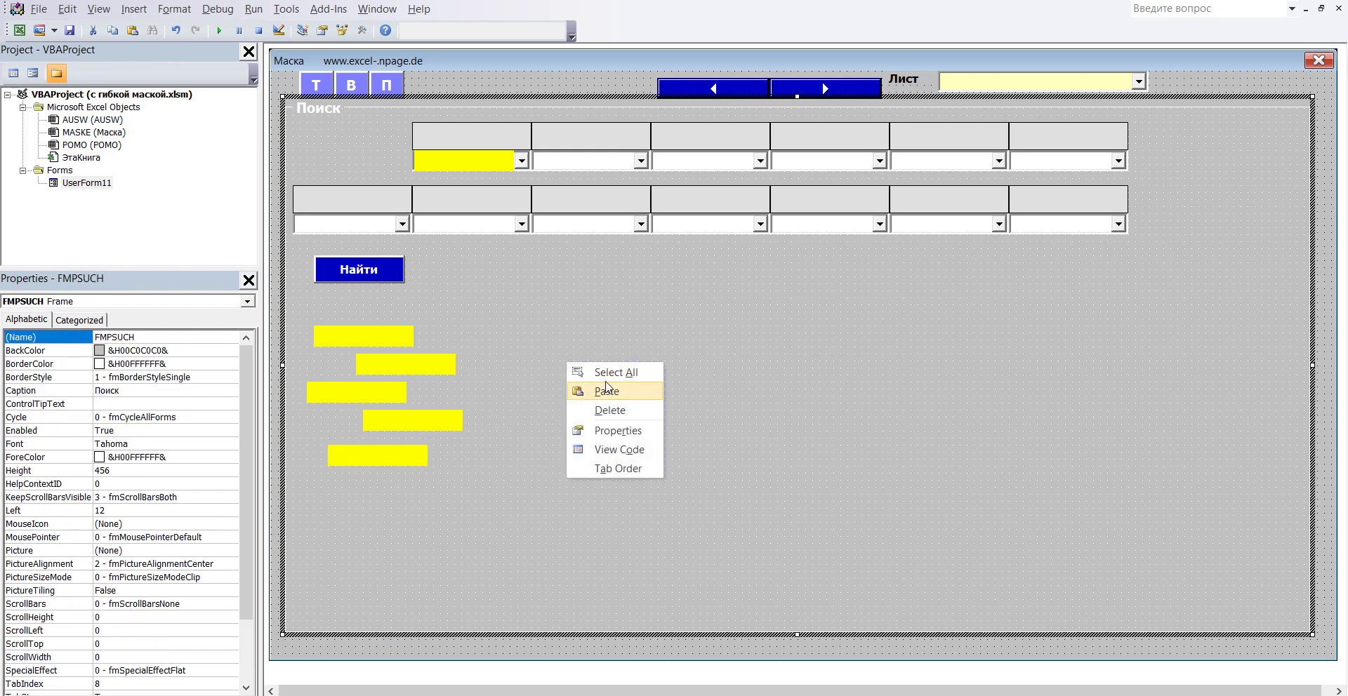
pyautogui.click(609, 391)
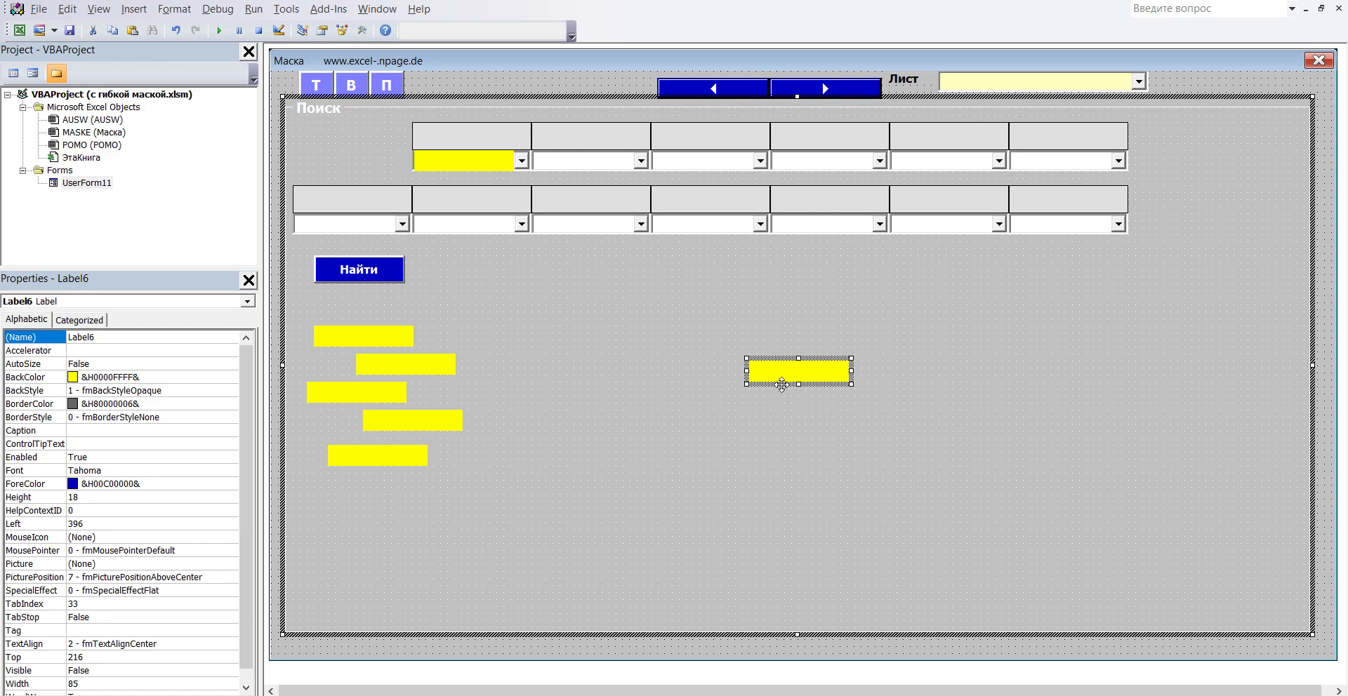
pyautogui.moveTo(781, 391); pyautogui.dragTo(406, 507)
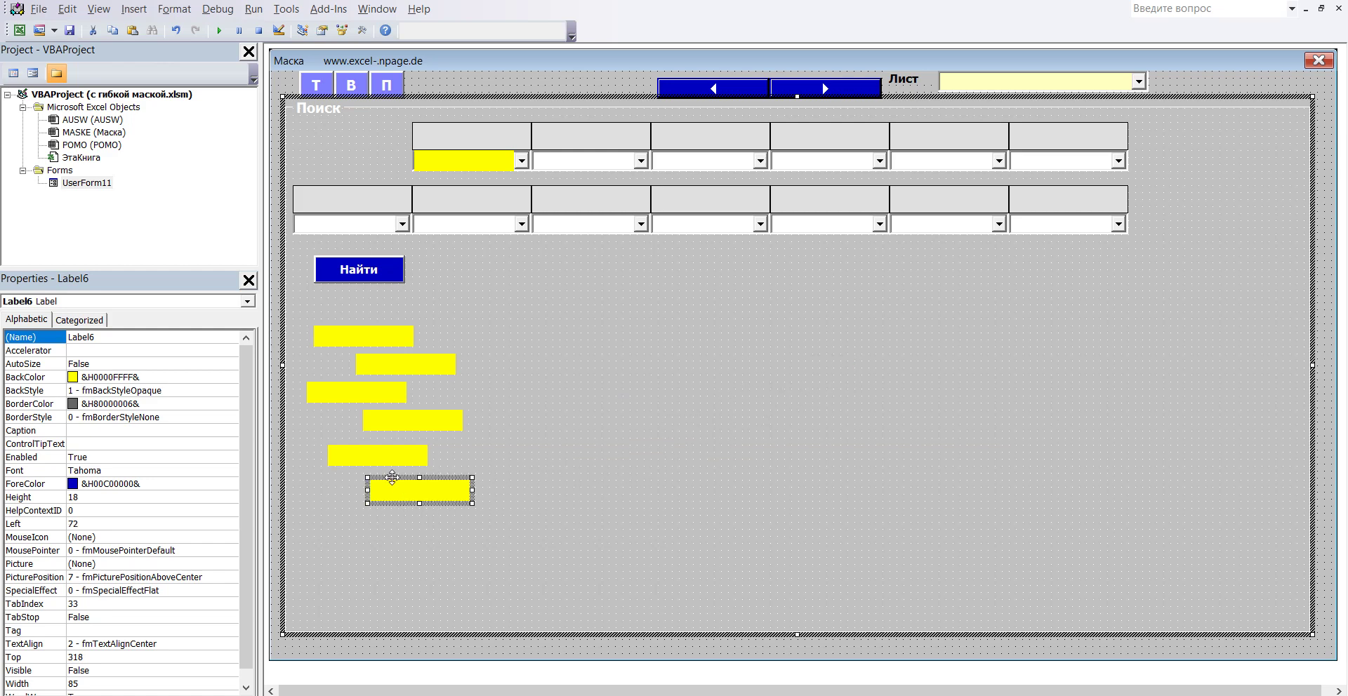
# Step: Paste Label7, Label8 and Label9 and move them to the form's right side
pyautogui.rightClick(730, 343)
pyautogui.click(770, 372)
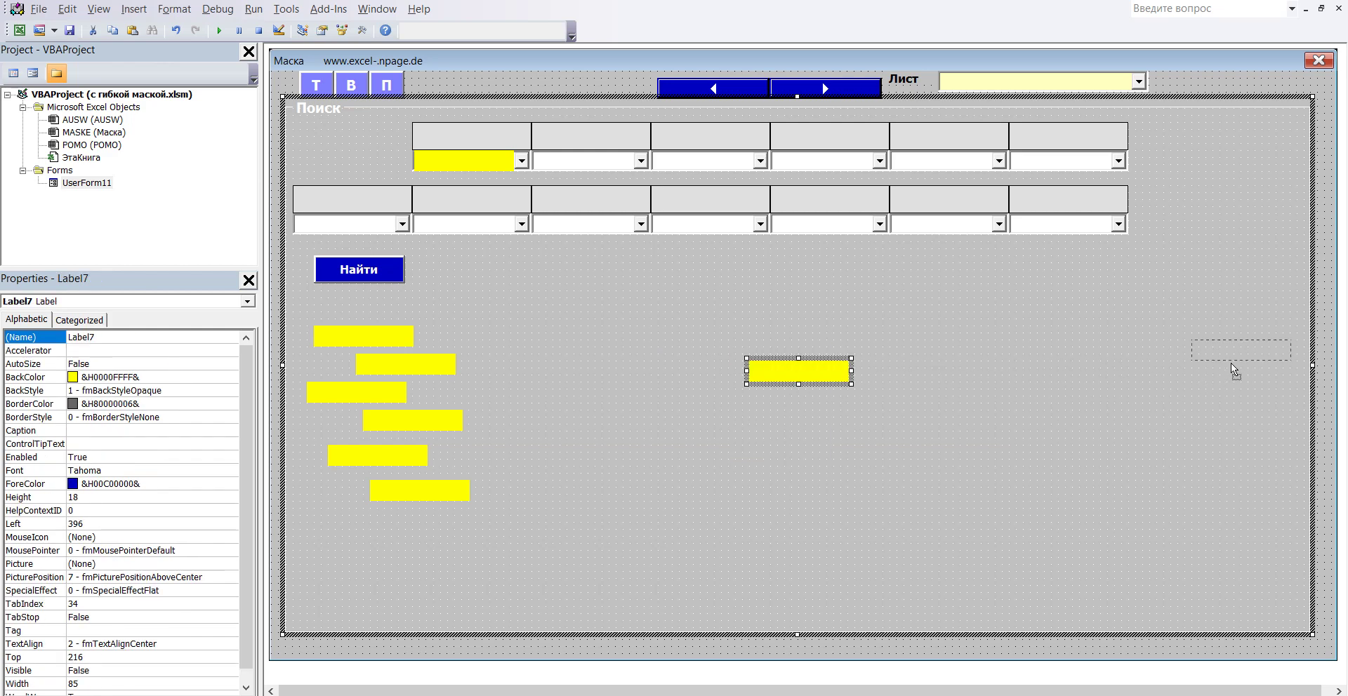
pyautogui.moveTo(1234, 370); pyautogui.dragTo(1234, 370)
pyautogui.rightClick(894, 403)
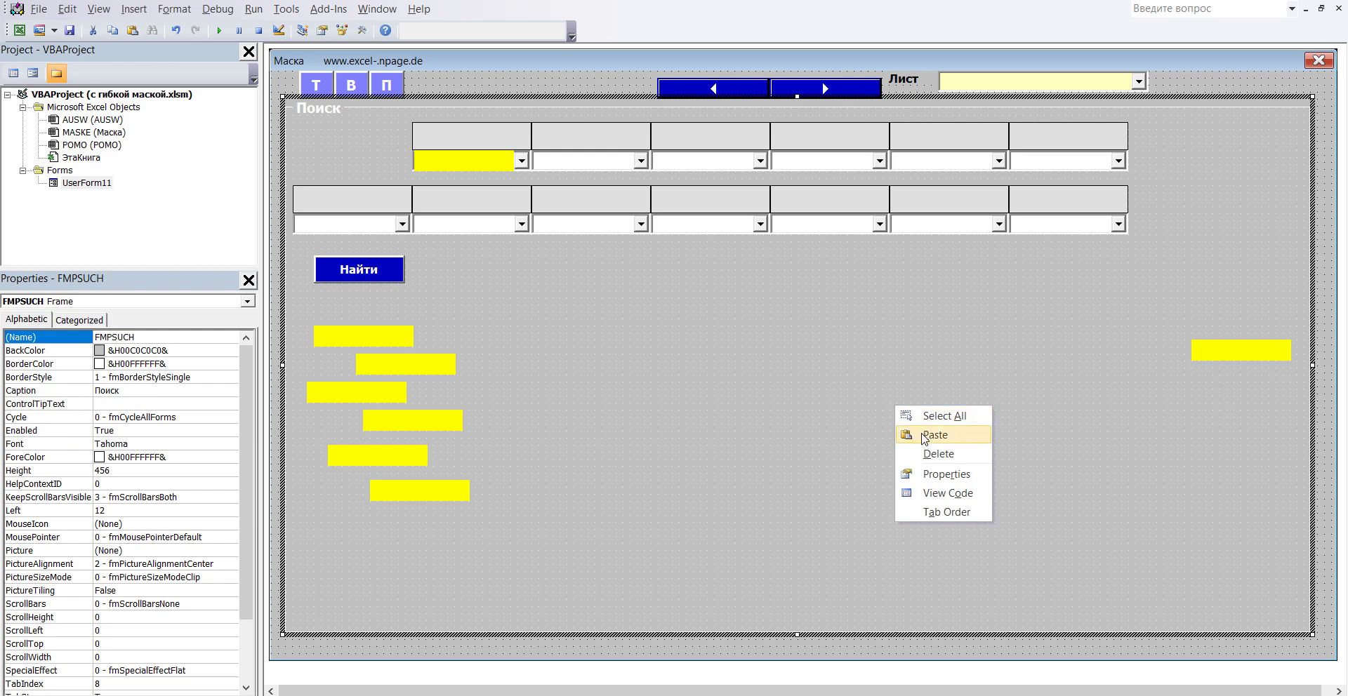
pyautogui.click(913, 434)
pyautogui.moveTo(807, 383); pyautogui.dragTo(1208, 399)
pyautogui.rightClick(777, 352)
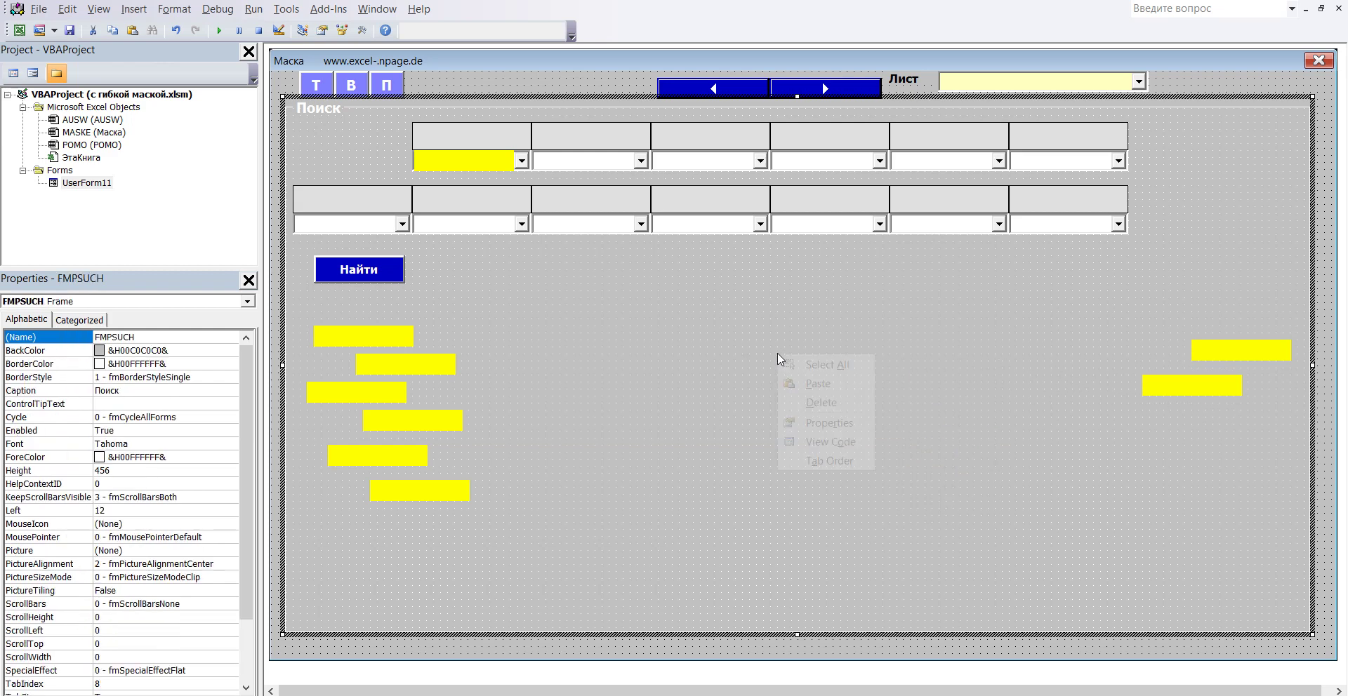
pyautogui.click(825, 386)
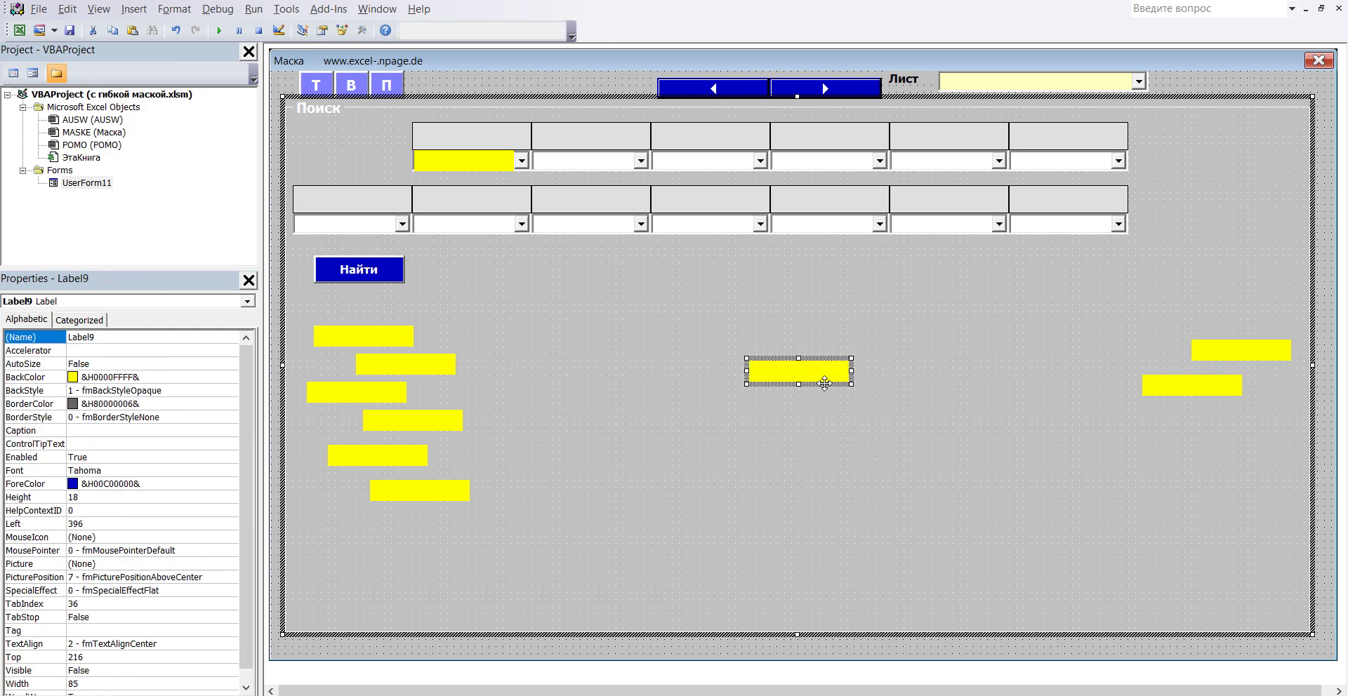
pyautogui.moveTo(825, 383); pyautogui.dragTo(1258, 424)
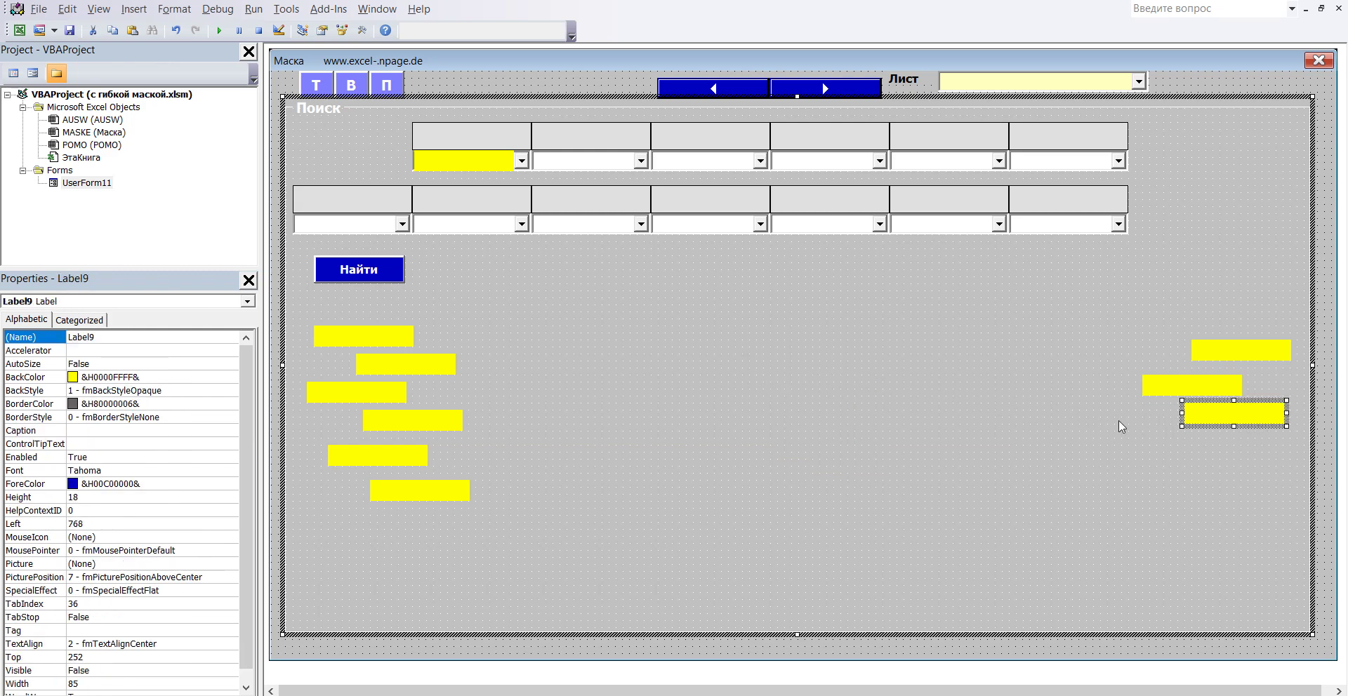
# Step: Paste Label10, Label11 and Label12, placing them down the right column
pyautogui.rightClick(811, 368)
pyautogui.click(825, 385)
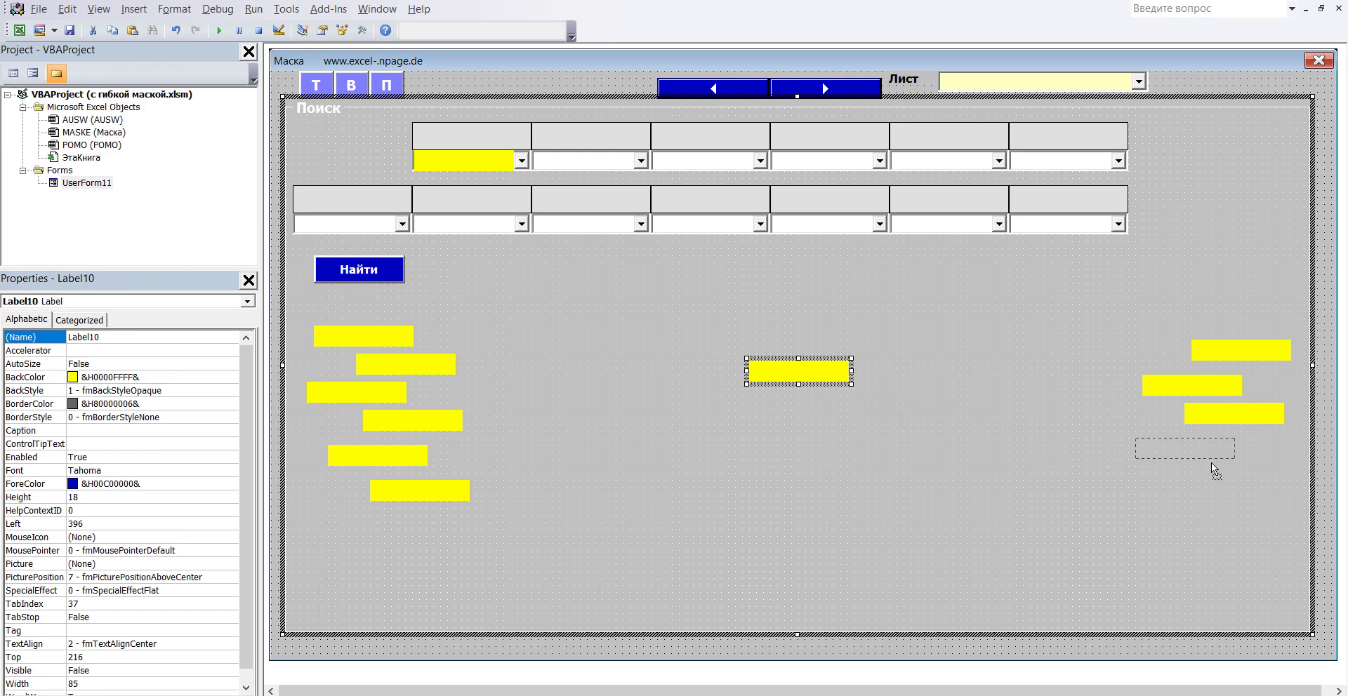
pyautogui.moveTo(825, 381); pyautogui.dragTo(1211, 459)
pyautogui.rightClick(805, 356)
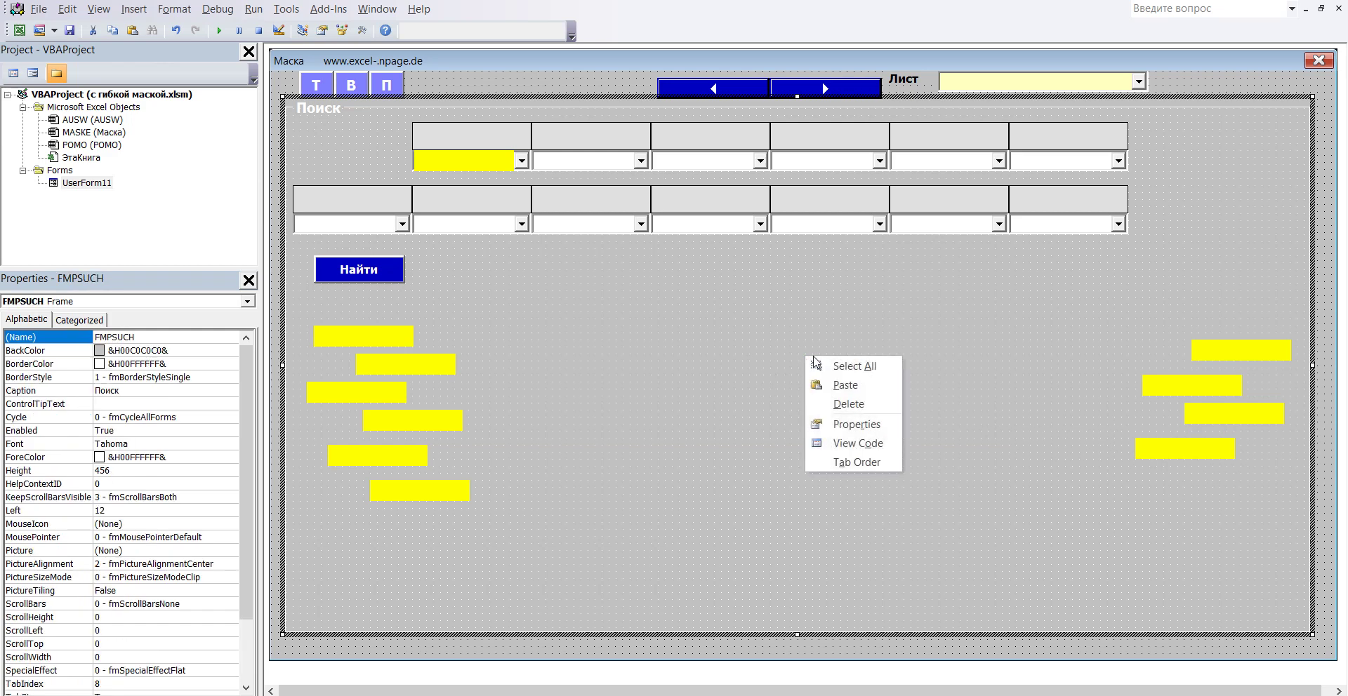
pyautogui.click(838, 385)
pyautogui.moveTo(838, 385); pyautogui.dragTo(1272, 506)
pyautogui.rightClick(875, 370)
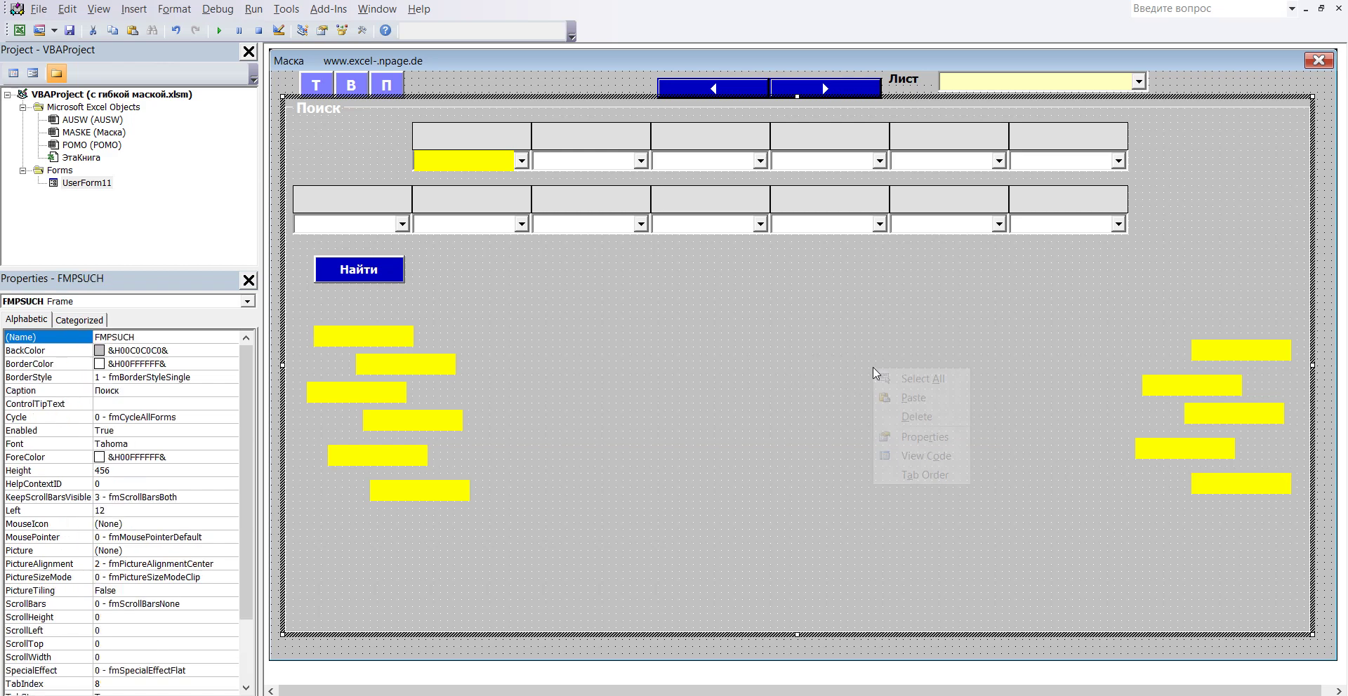
pyautogui.click(912, 399)
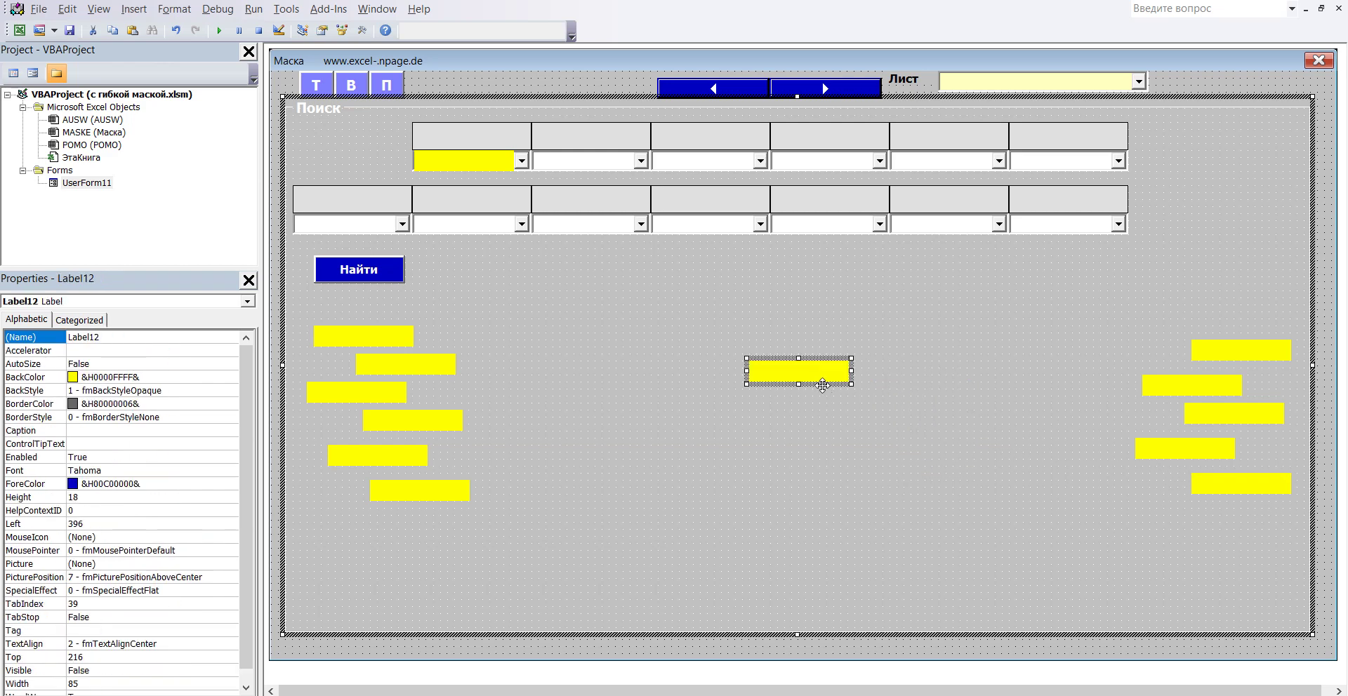
pyautogui.moveTo(822, 385)
pyautogui.mouseDown()
pyautogui.moveTo(1190, 539)
pyautogui.moveTo(1208, 531)
pyautogui.mouseUp()
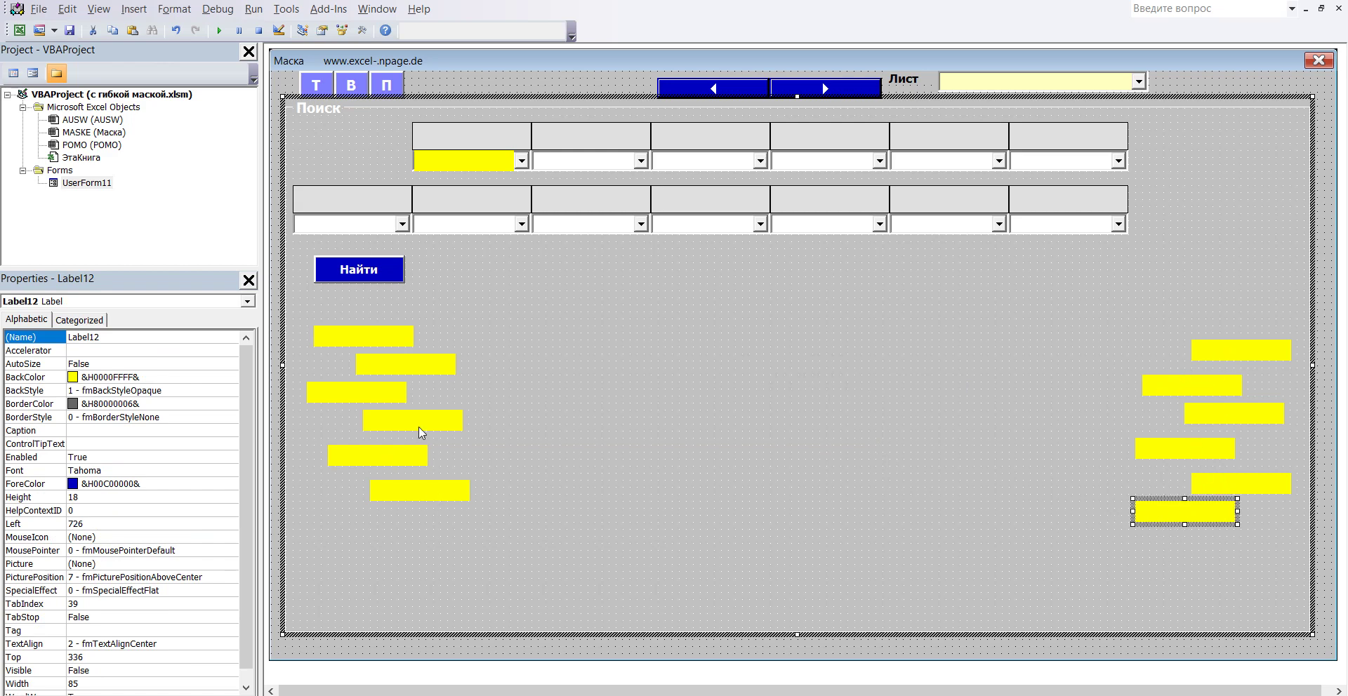
pyautogui.click(593, 363)
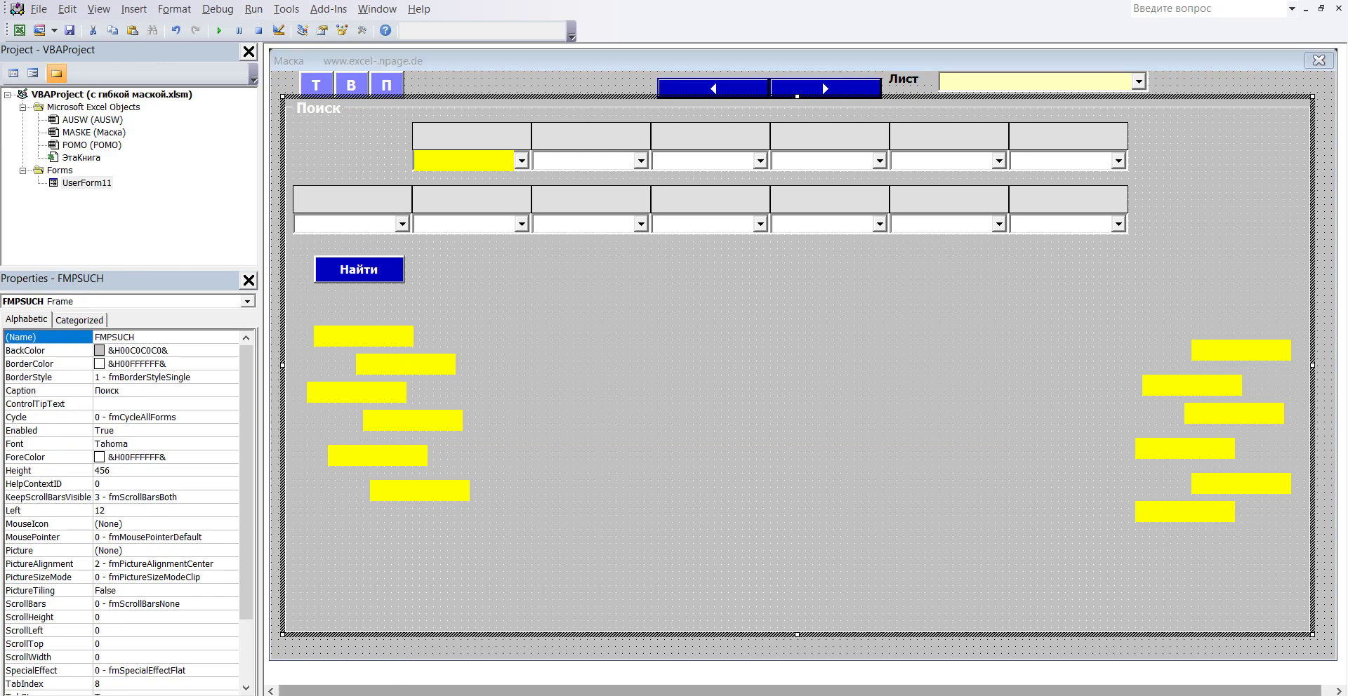
# Step: Read the Label1 renaming instruction in cell A6 of the Маска sheet
pyautogui.moveTo(544, 691)
pyautogui.click(495, 651)
pyautogui.doubleClick(361, 369)
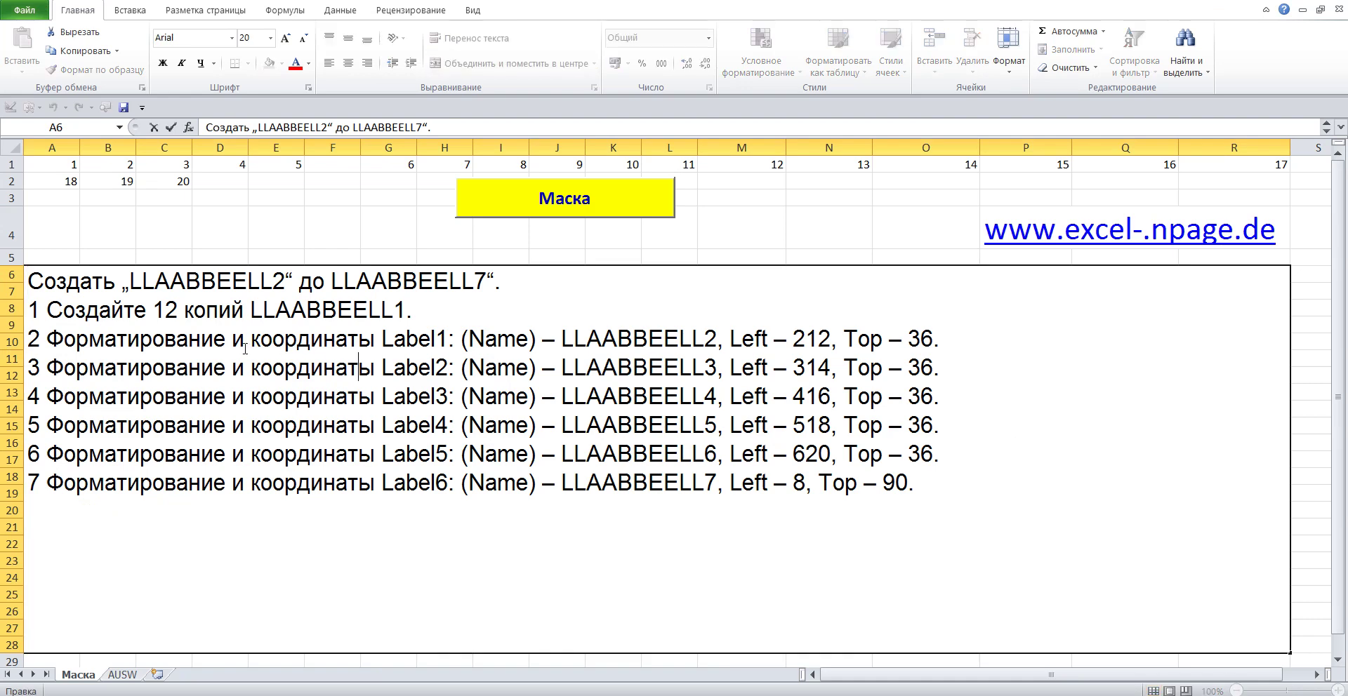
pyautogui.moveTo(28, 338); pyautogui.dragTo(980, 343)
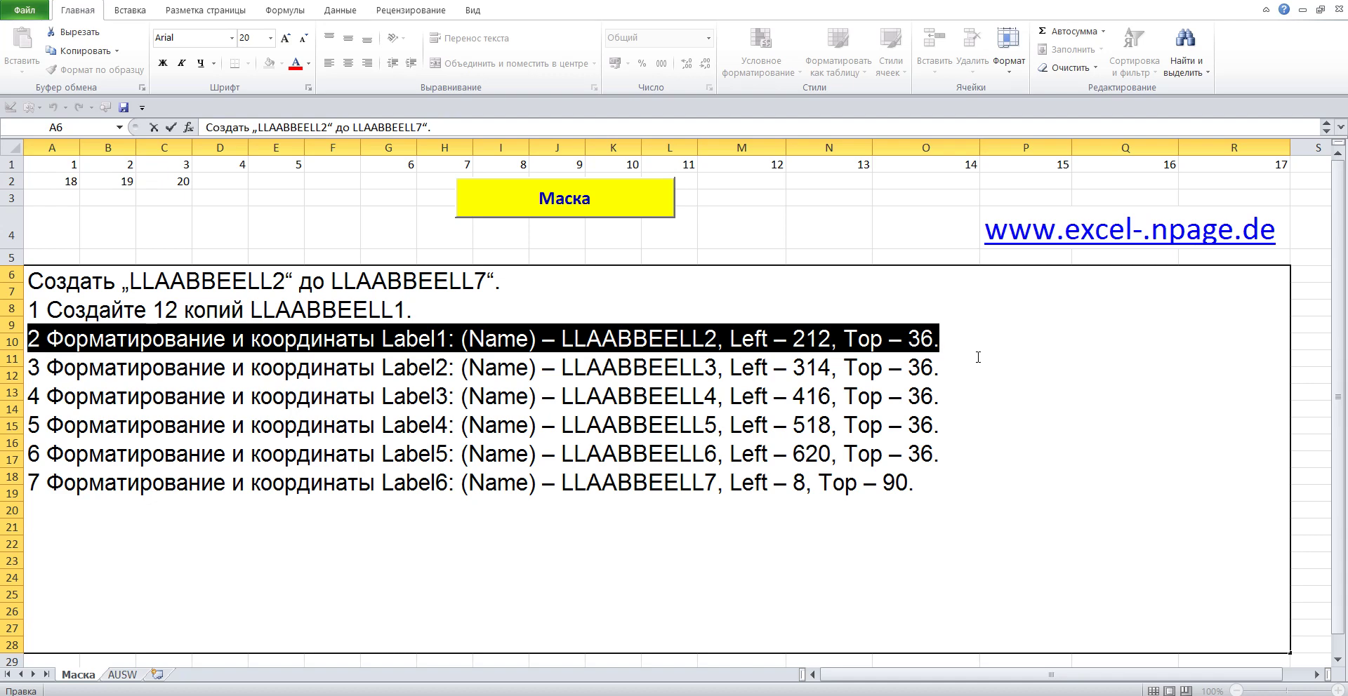
pyautogui.click(324, 227)
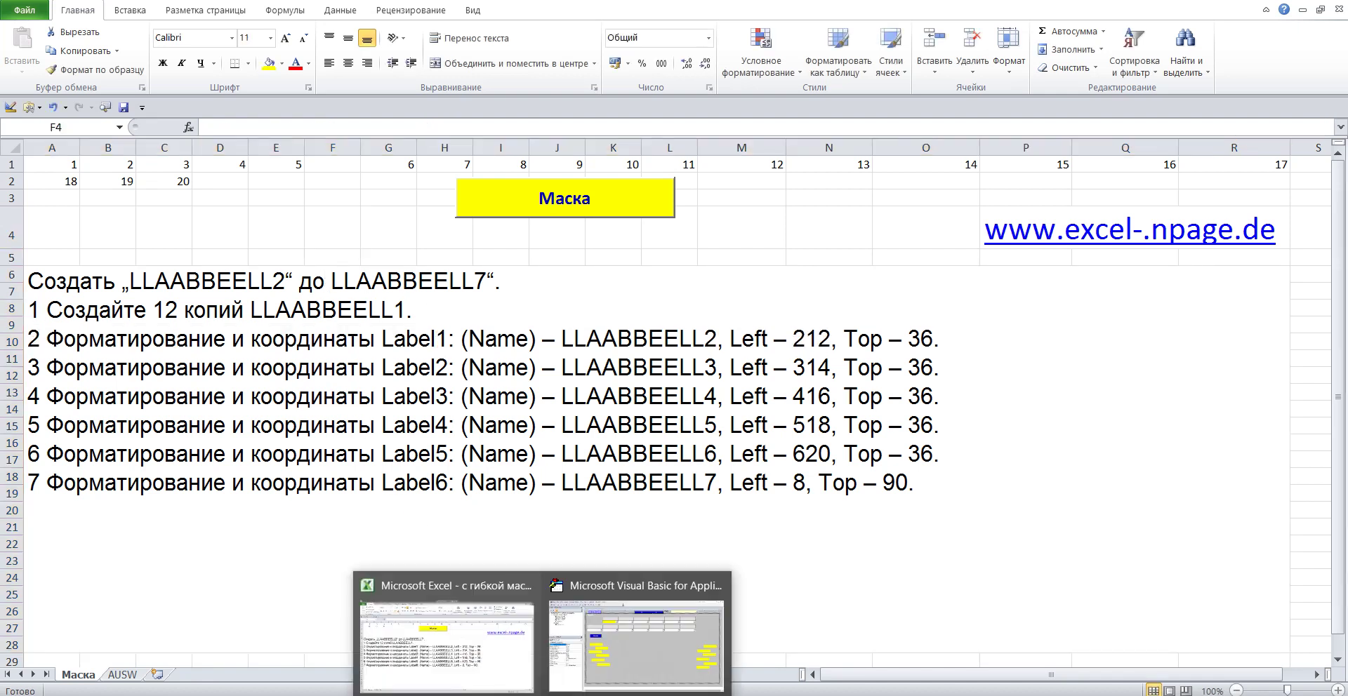
# Step: Back in the VBA editor, select LLAABBEELL1 and highlight the LLAABBEELL part of its name
pyautogui.click(516, 670)
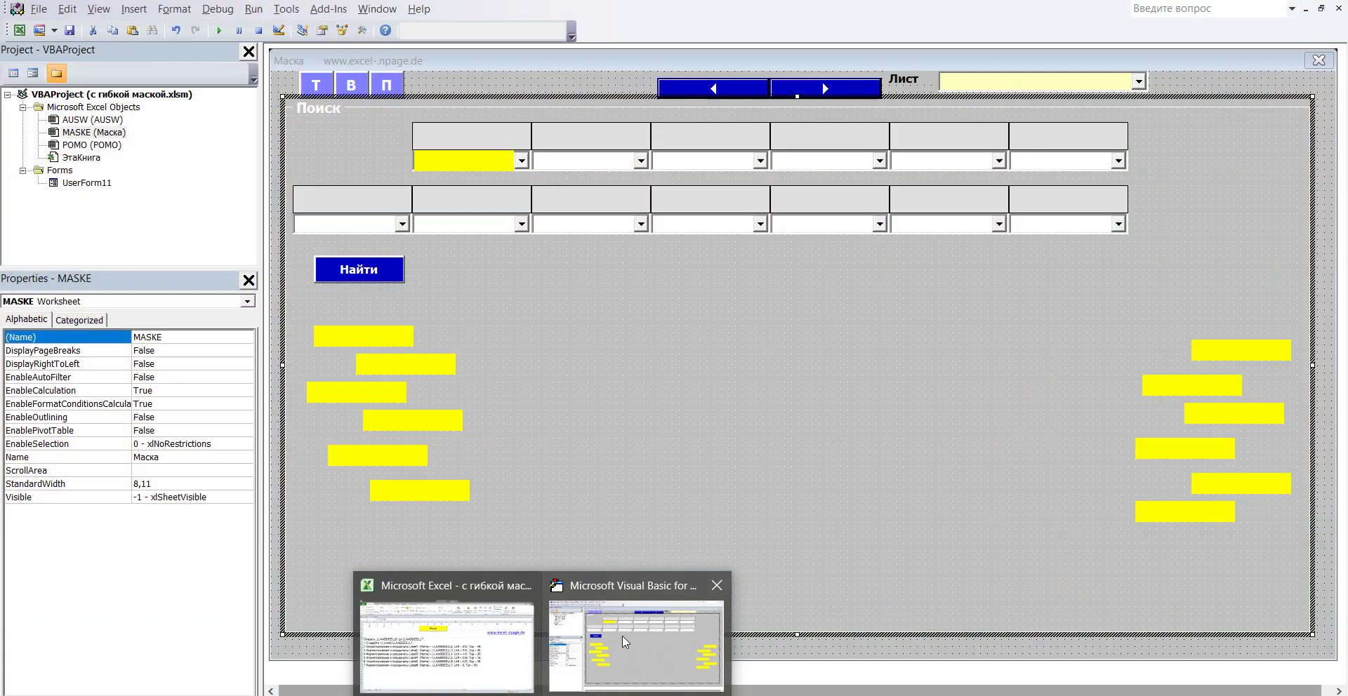
pyautogui.click(458, 162)
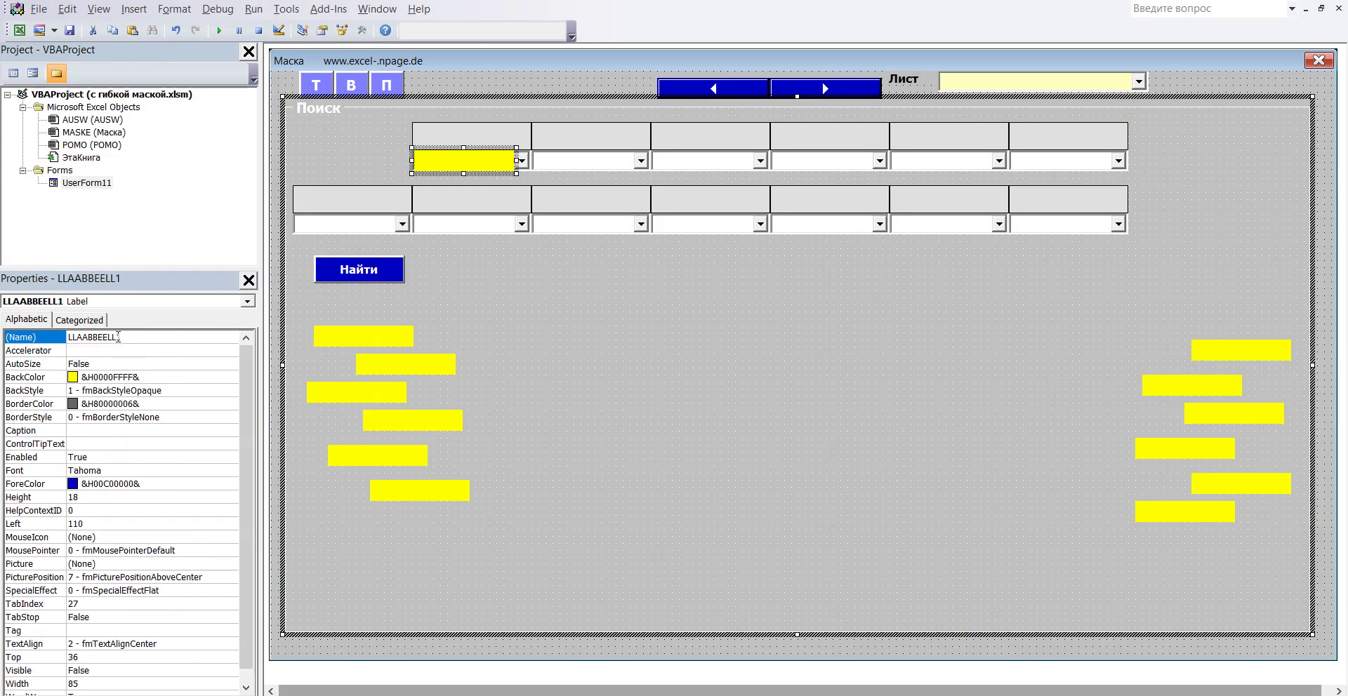
pyautogui.moveTo(117, 337); pyautogui.dragTo(68, 337)
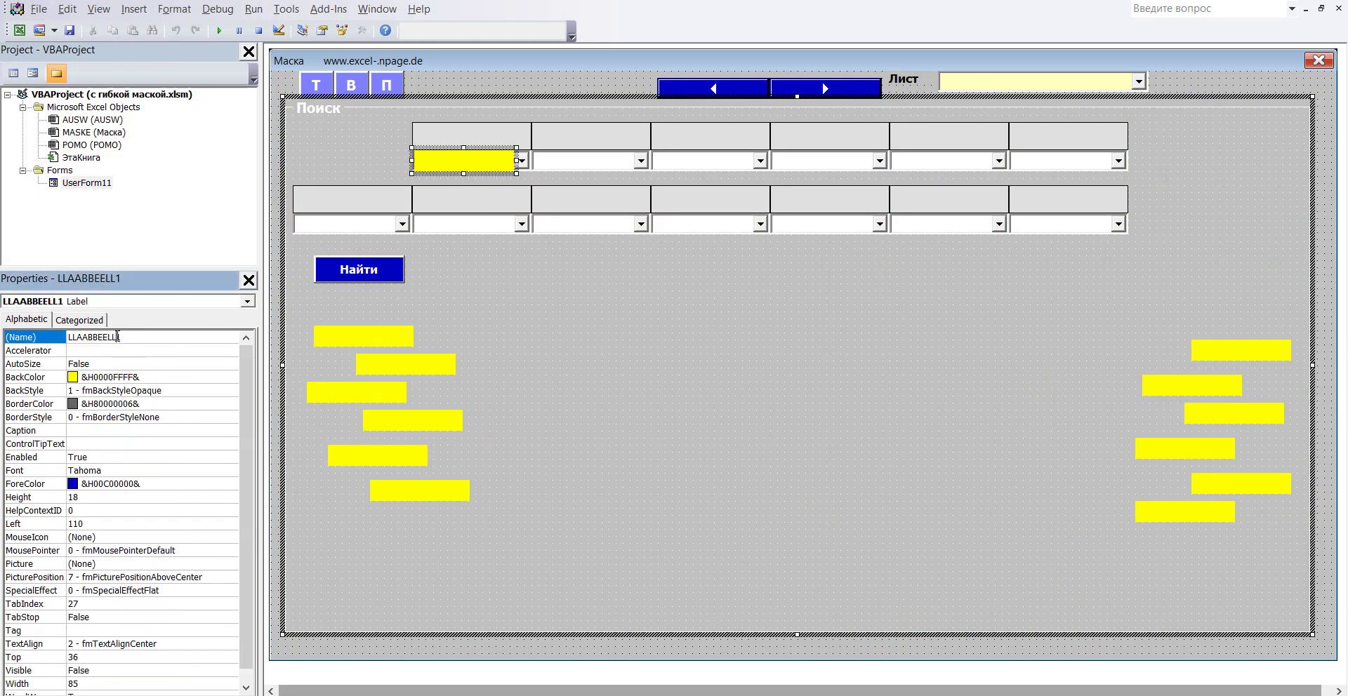
# Step: Copy the LLAABBEELL prefix and paste it into Label1's name to make LLAABBEELL2
pyautogui.rightClick(81, 337)
pyautogui.click(128, 390)
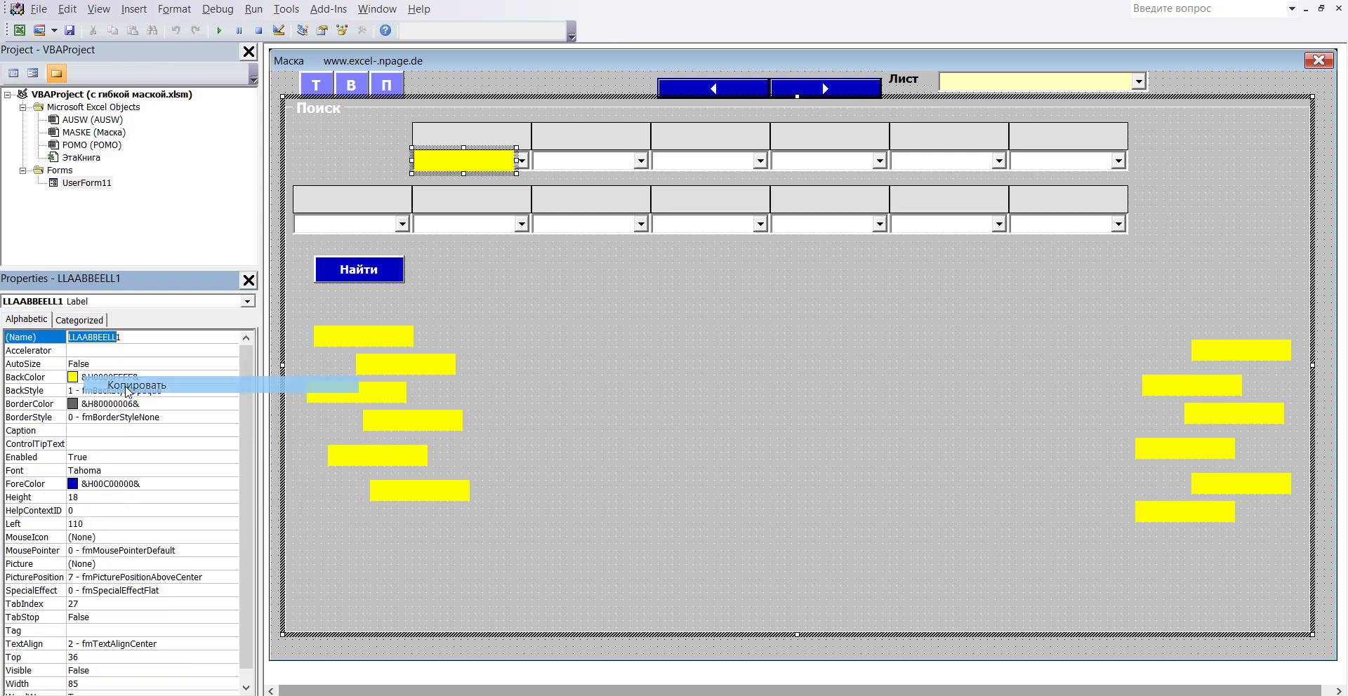
pyautogui.click(339, 340)
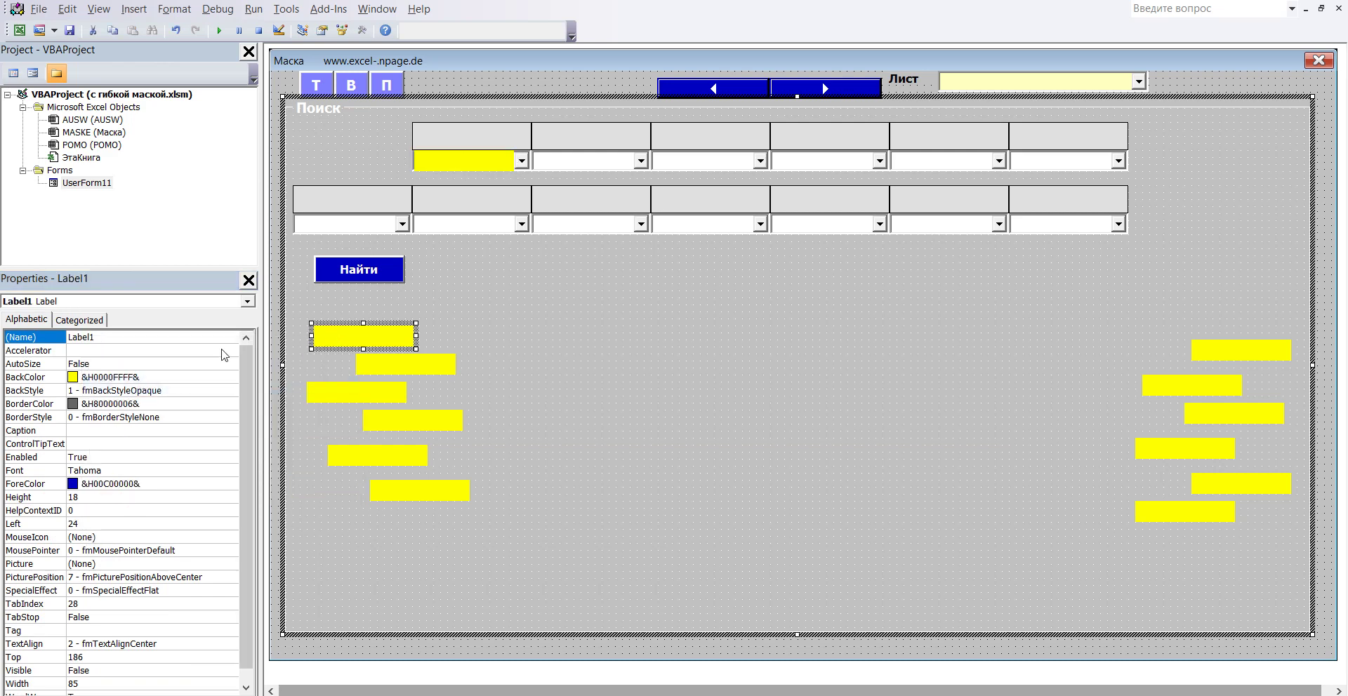
pyautogui.doubleClick(88, 337)
pyautogui.rightClick(88, 337)
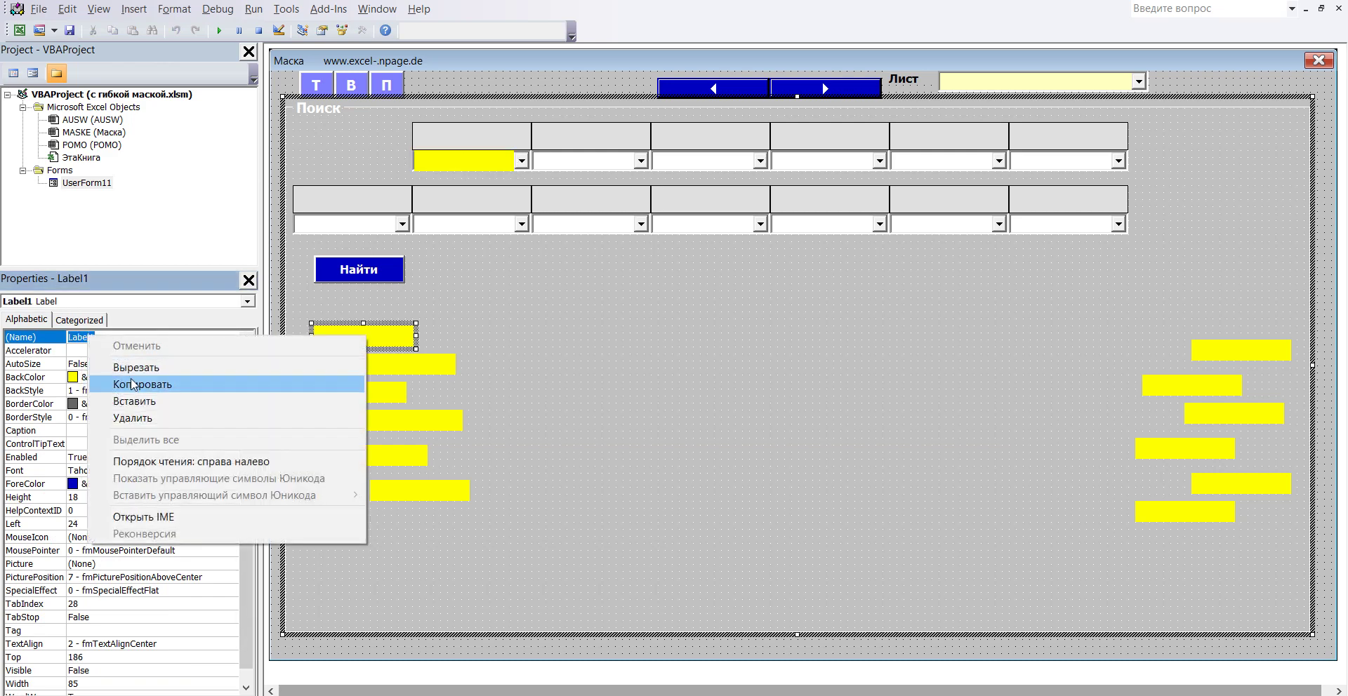
pyautogui.click(137, 401)
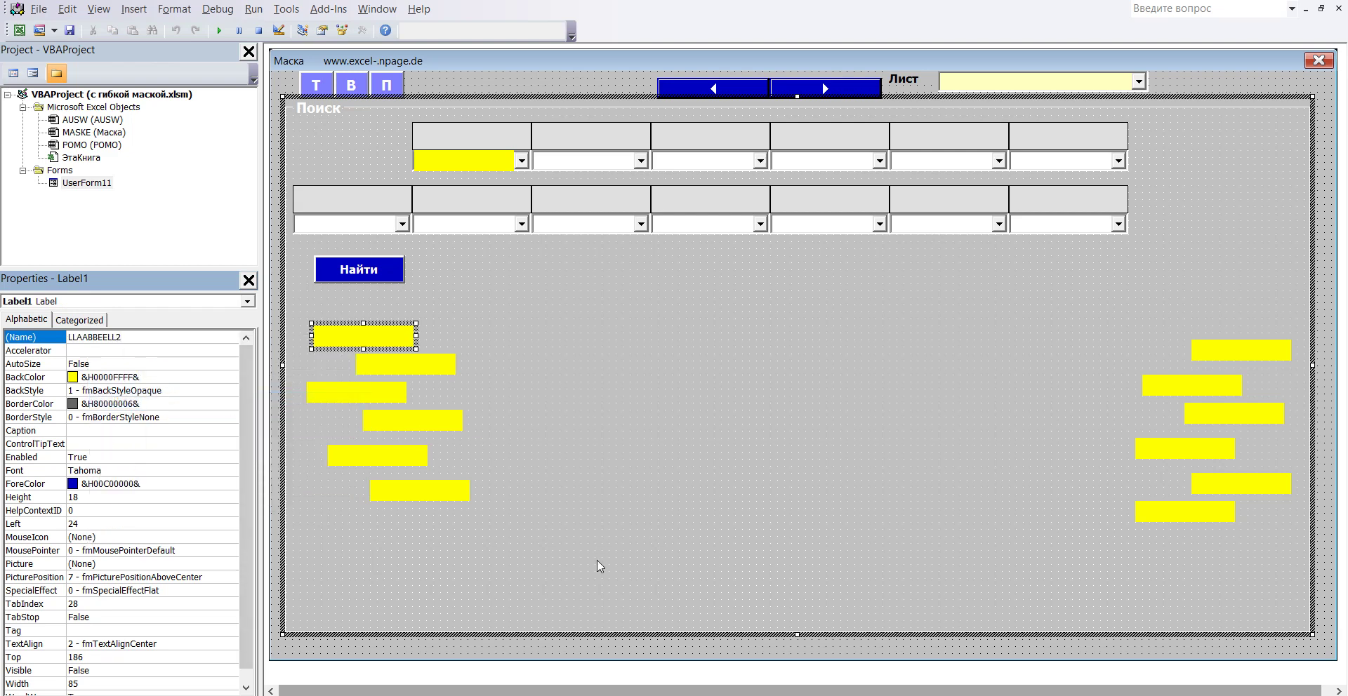
# Step: Set the label's Left to 212 and Top to 36 over the second dropdown
pyautogui.moveTo(554, 692)
pyautogui.click(436, 634)
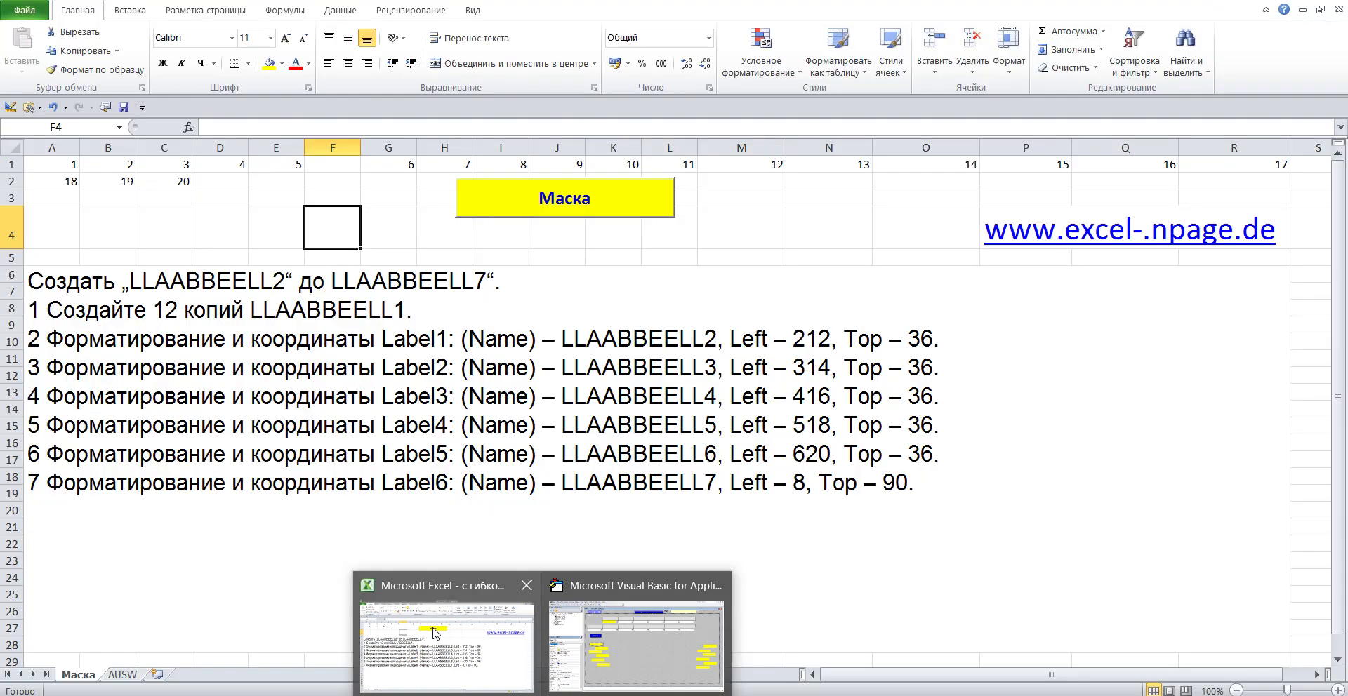
pyautogui.click(635, 642)
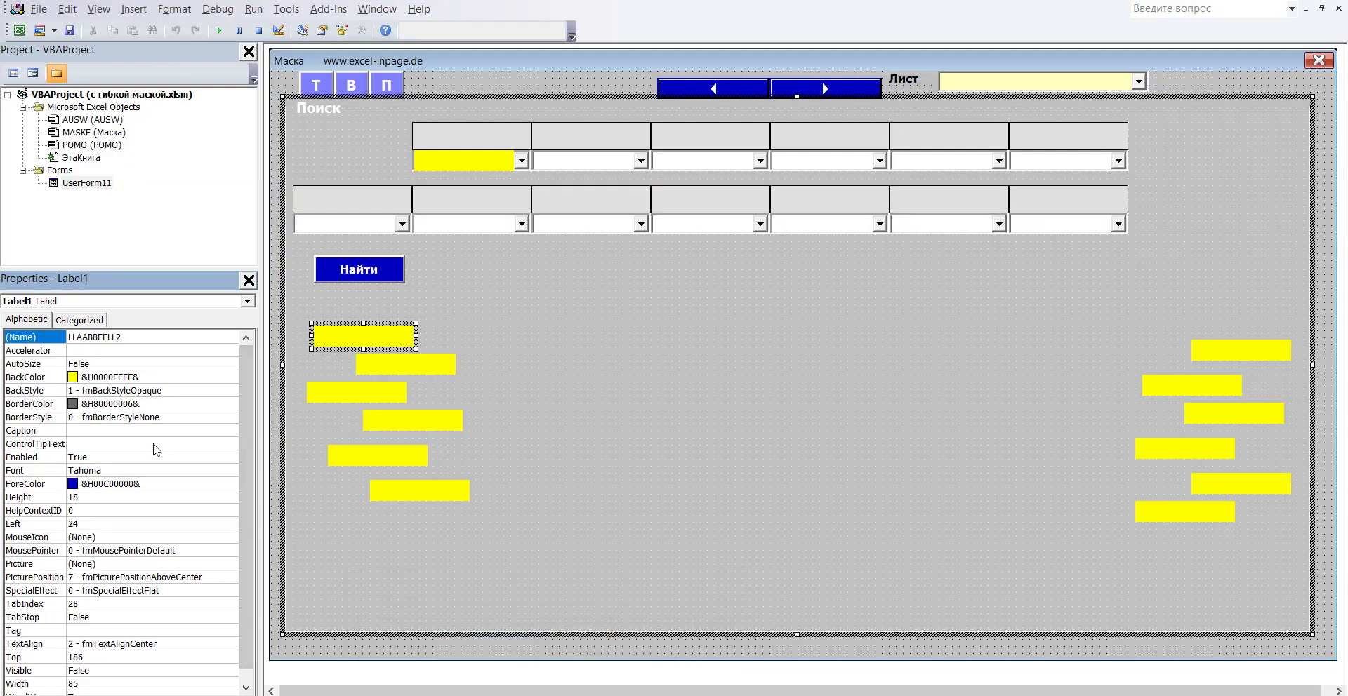
pyautogui.click(245, 481)
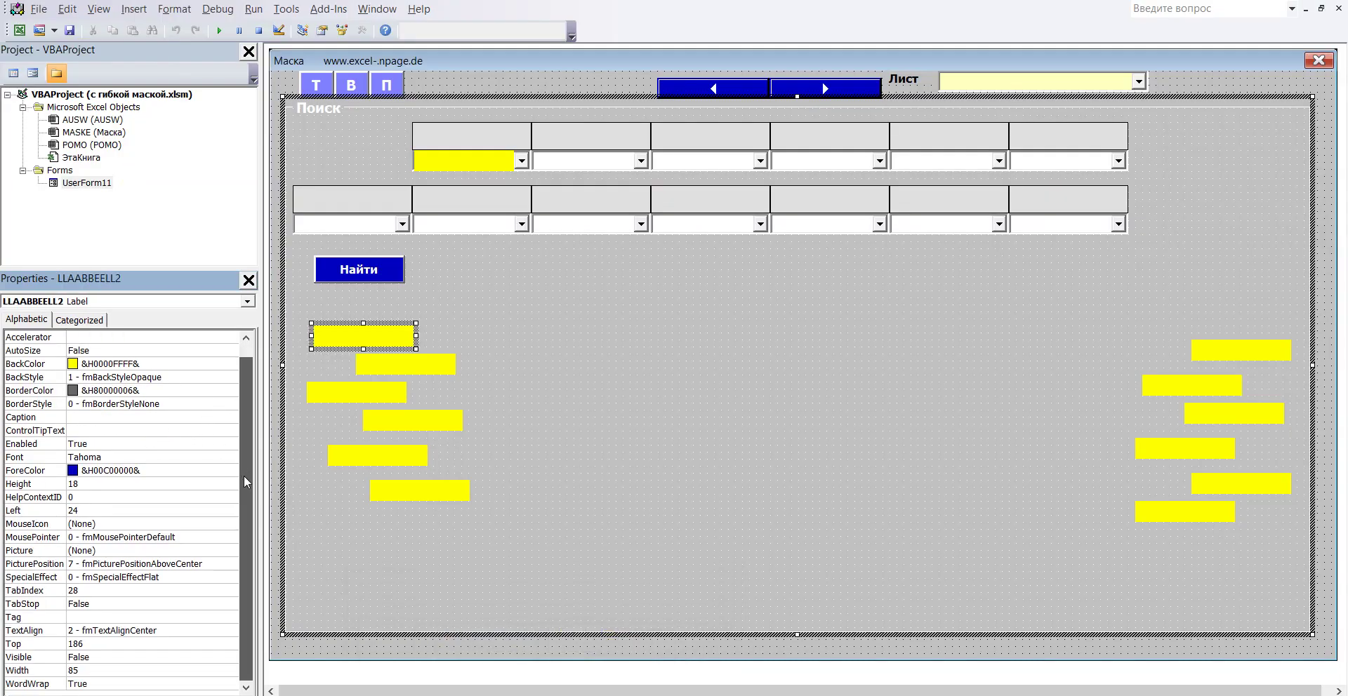
pyautogui.click(94, 511)
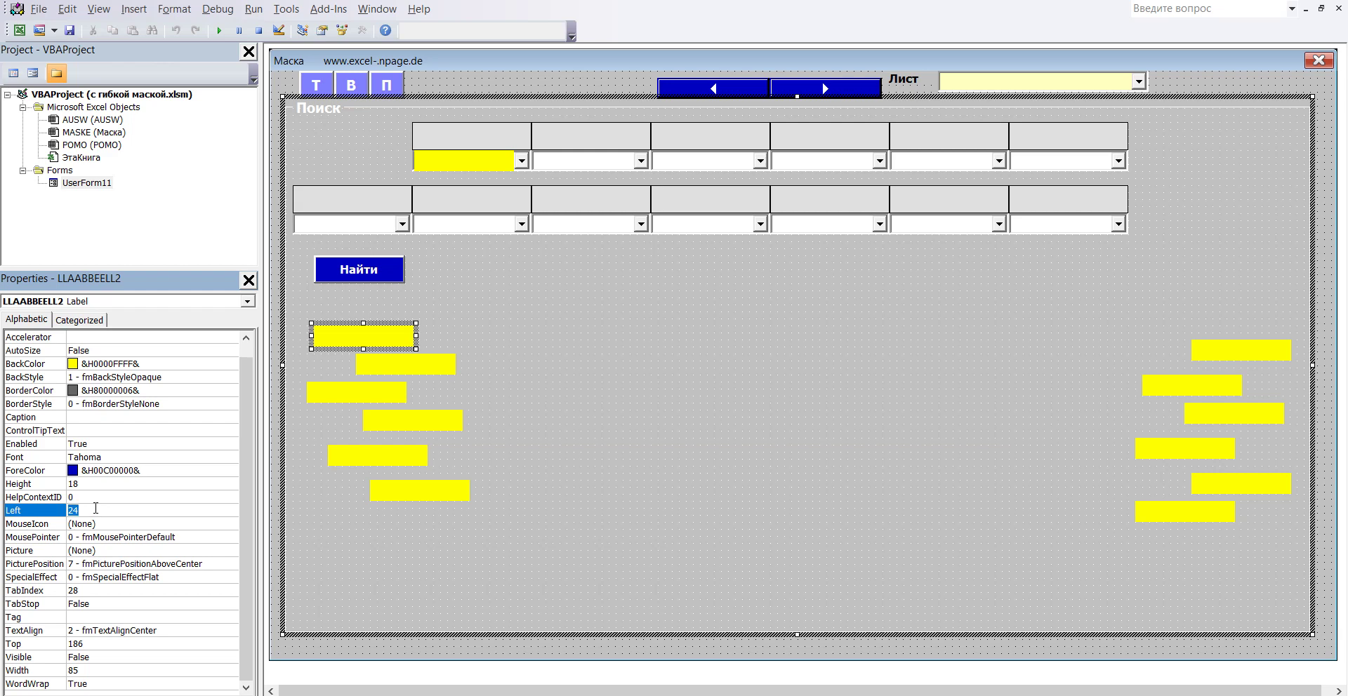
pyautogui.write('212')
pyautogui.click(102, 644)
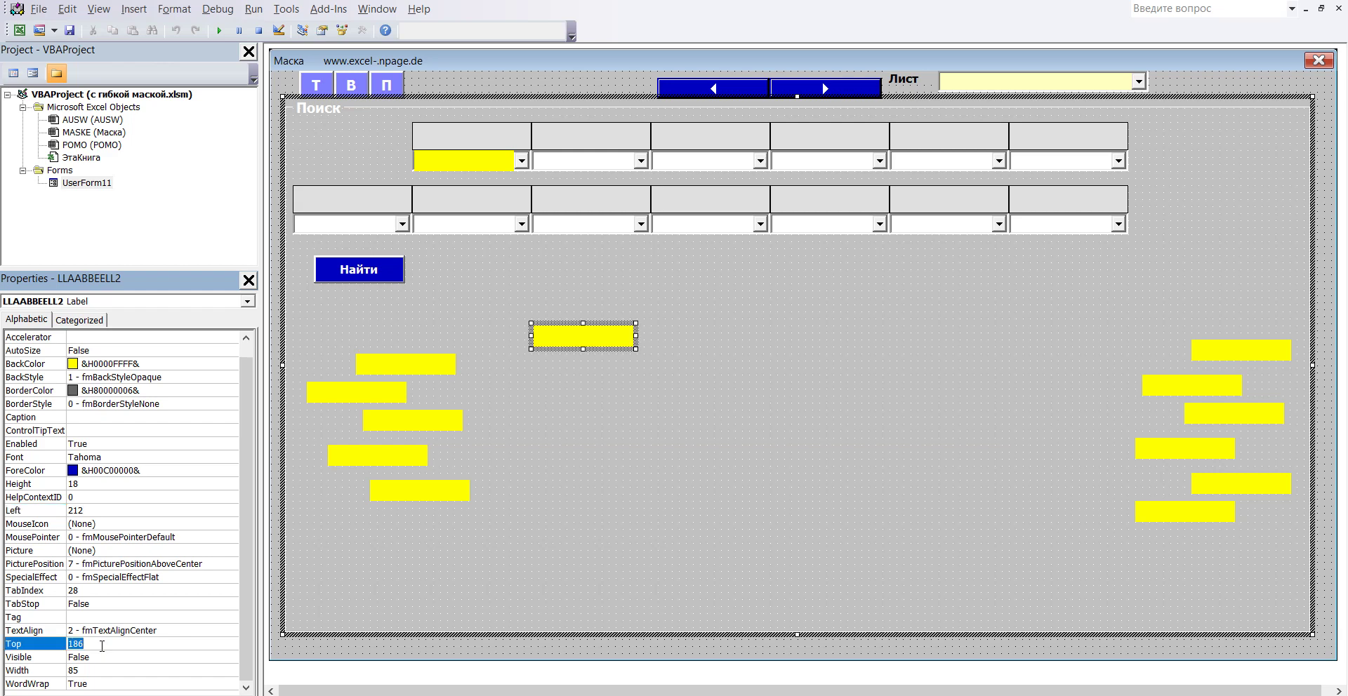
pyautogui.write('36')
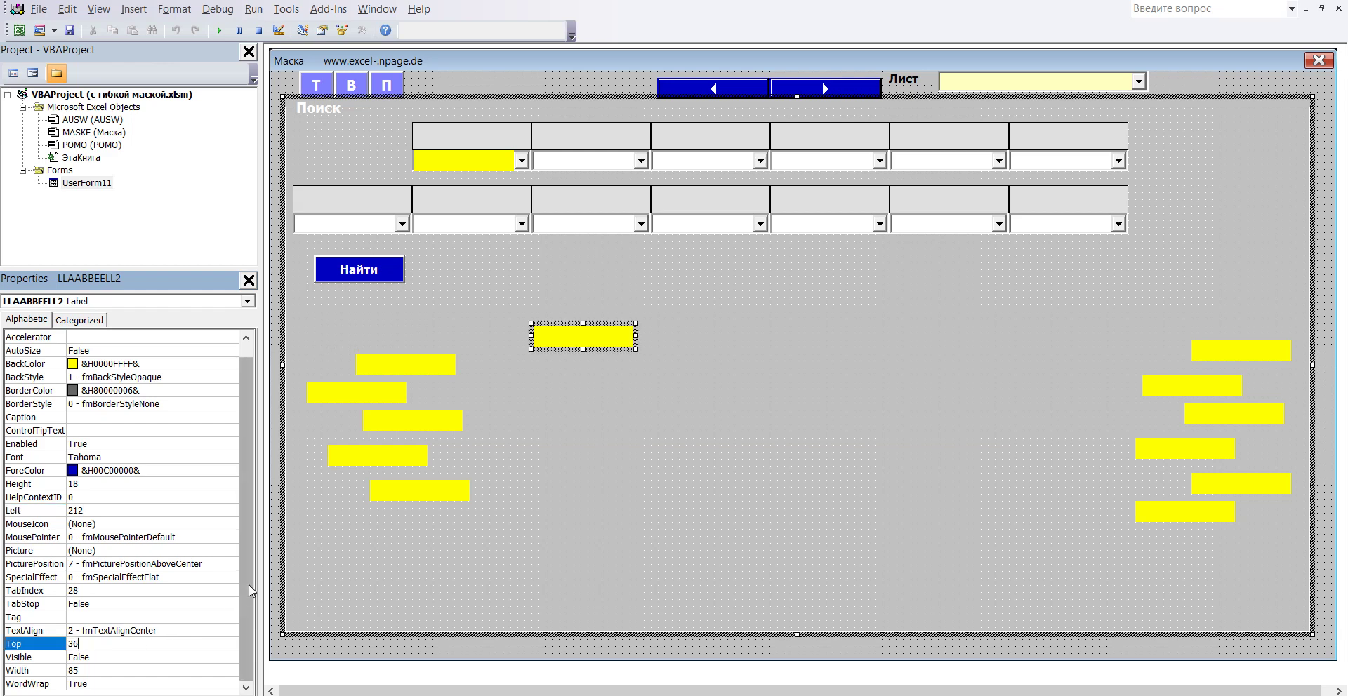
pyautogui.press('Return')
pyautogui.click(596, 449)
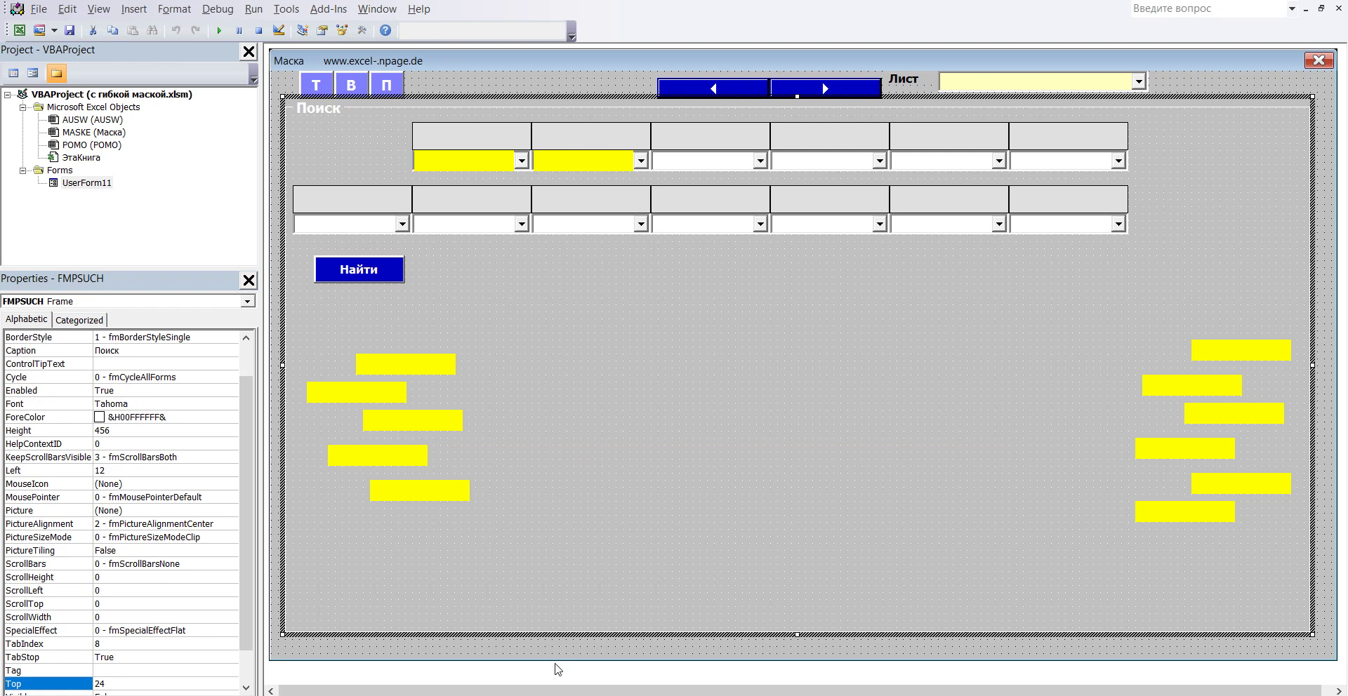
pyautogui.moveTo(543, 694)
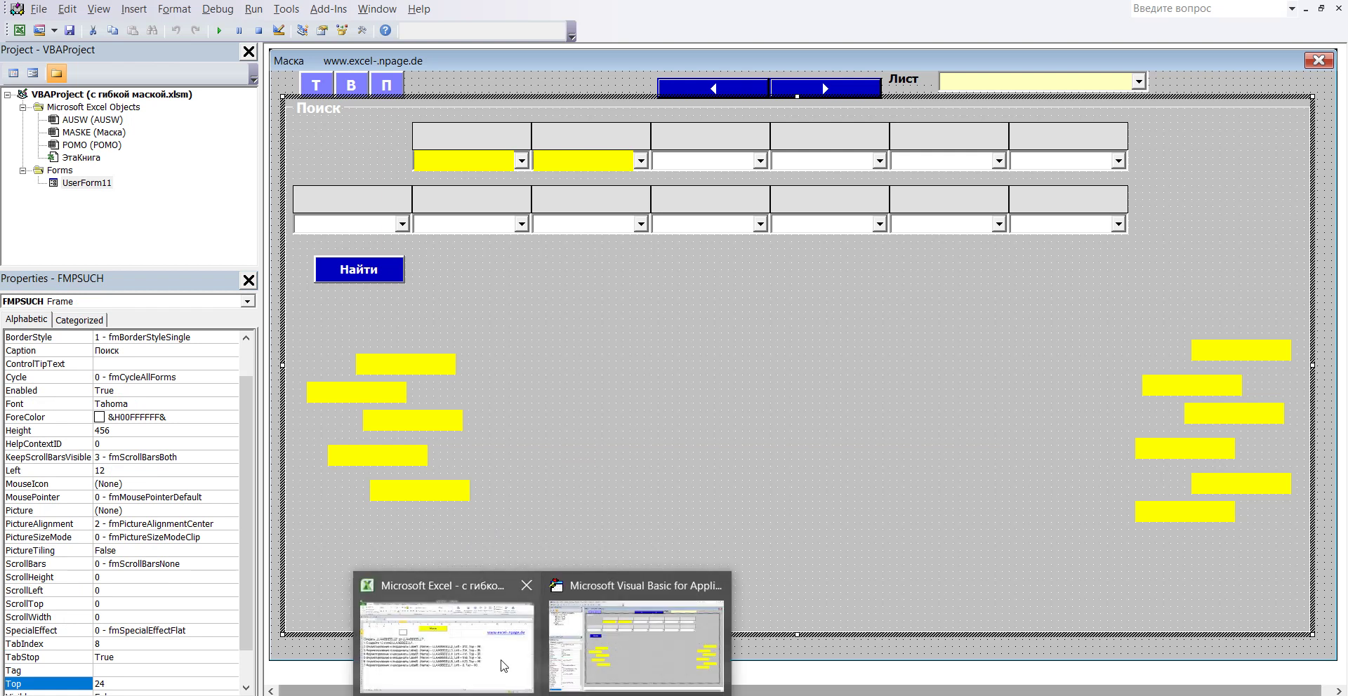
pyautogui.click(481, 624)
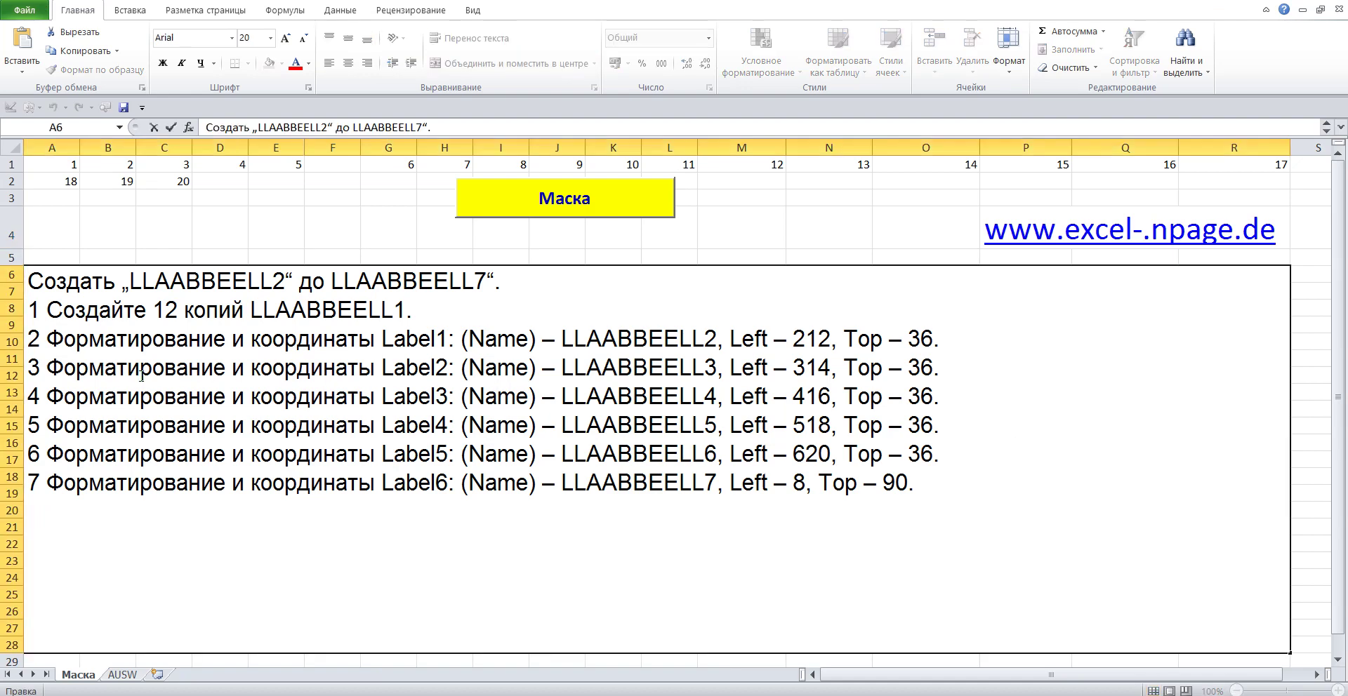
pyautogui.moveTo(34, 367); pyautogui.dragTo(966, 371)
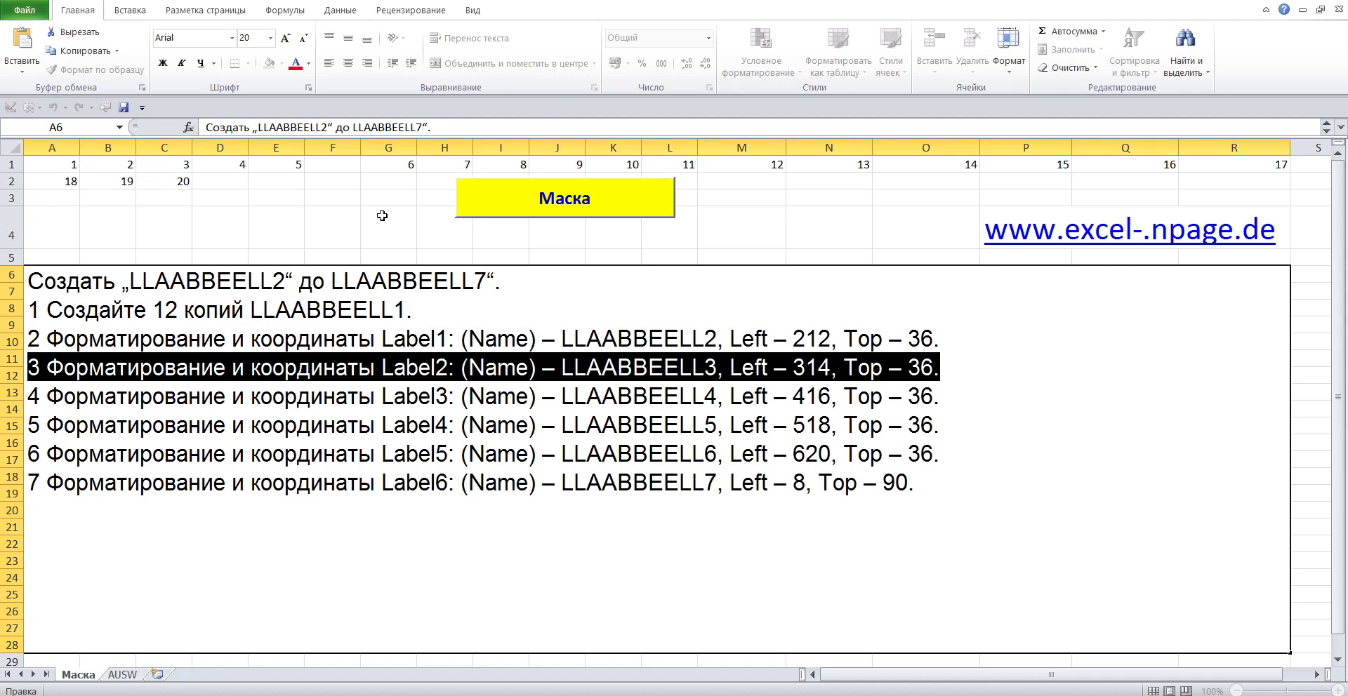
pyautogui.click(382, 215)
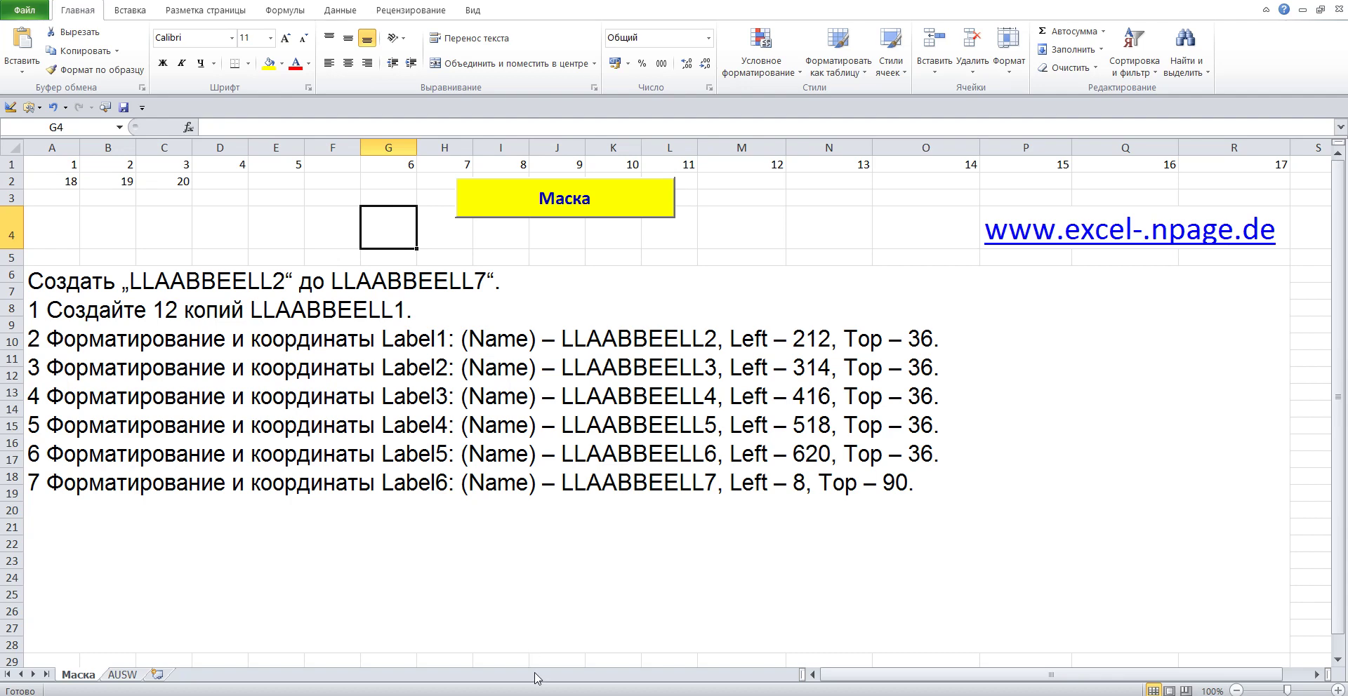
pyautogui.moveTo(542, 695)
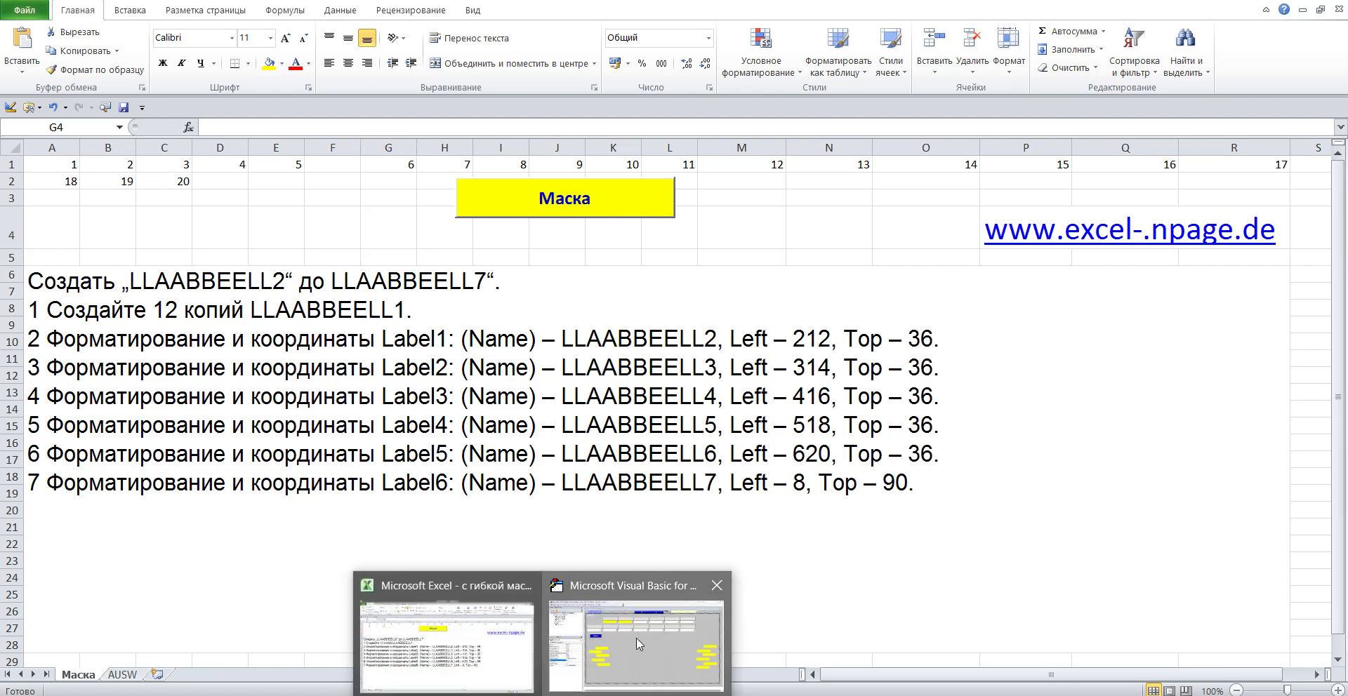
pyautogui.click(636, 641)
# Step: Rename Label2 to LLAABBEELL3 using the pasted LLAABBEELL stem plus 3
pyautogui.click(417, 372)
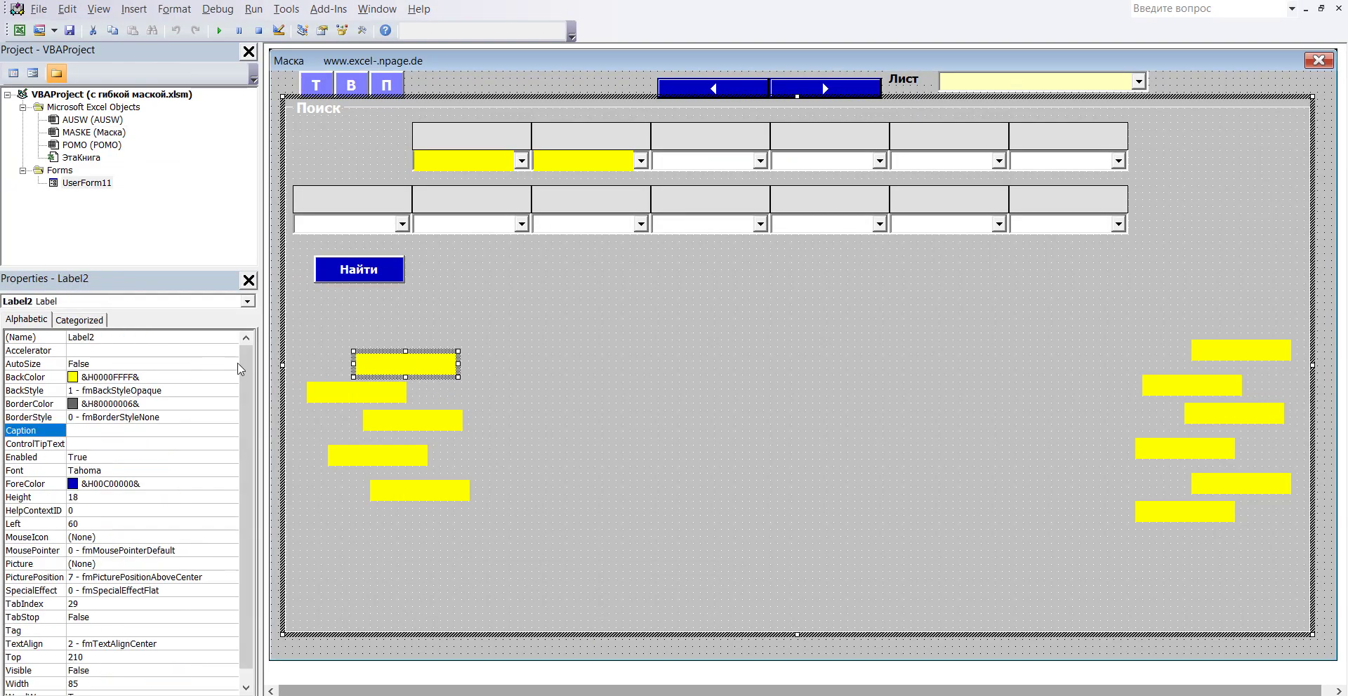
pyautogui.click(117, 338)
pyautogui.doubleClick(106, 338)
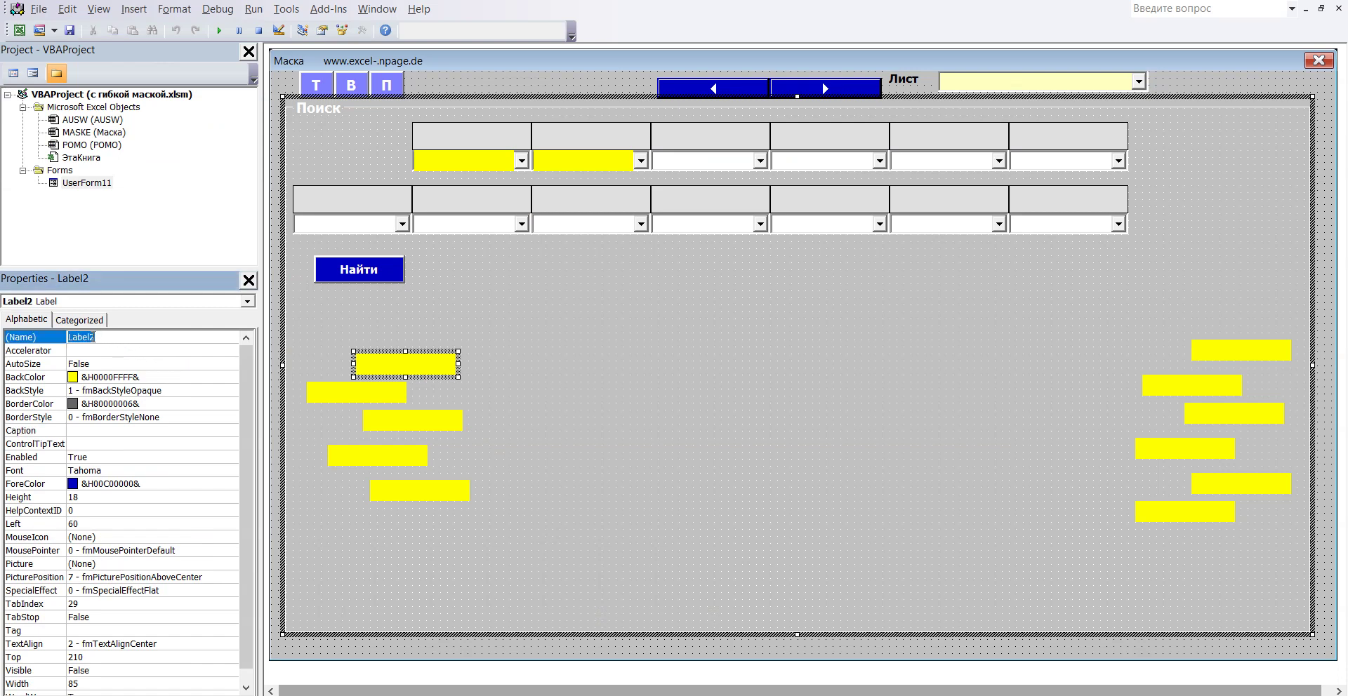
pyautogui.rightClick(89, 338)
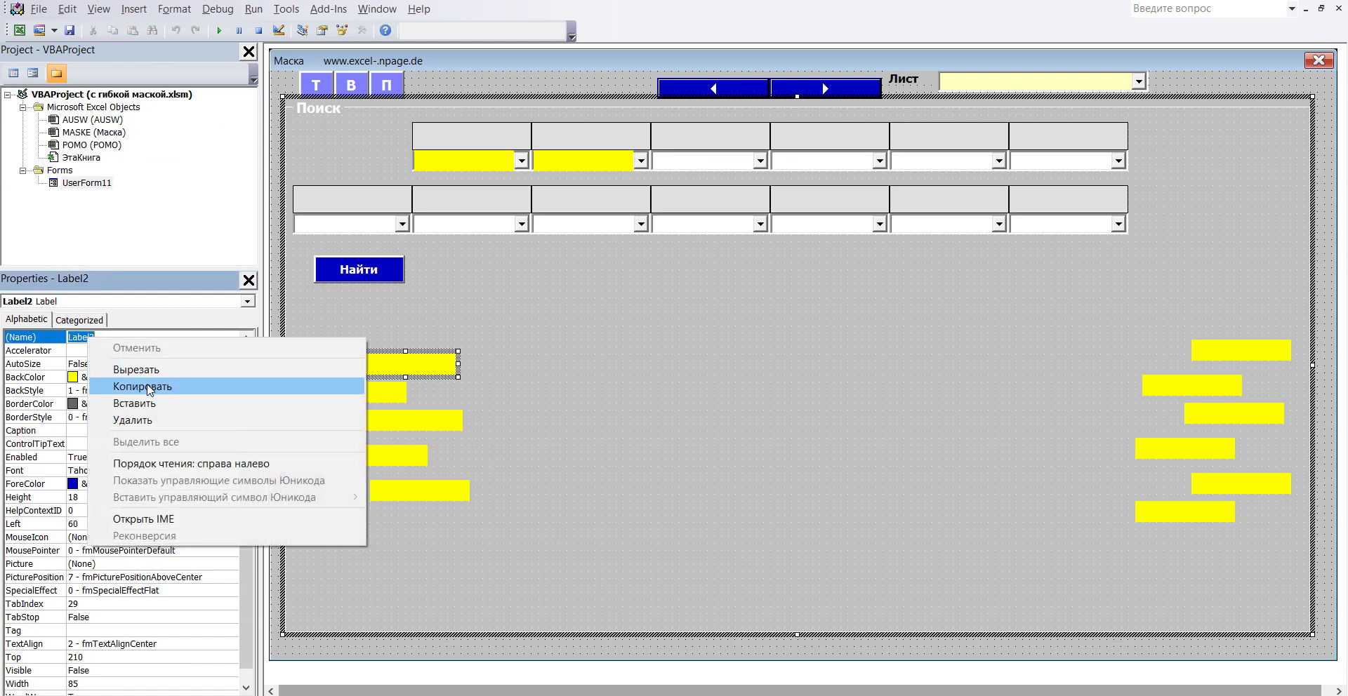
pyautogui.click(154, 405)
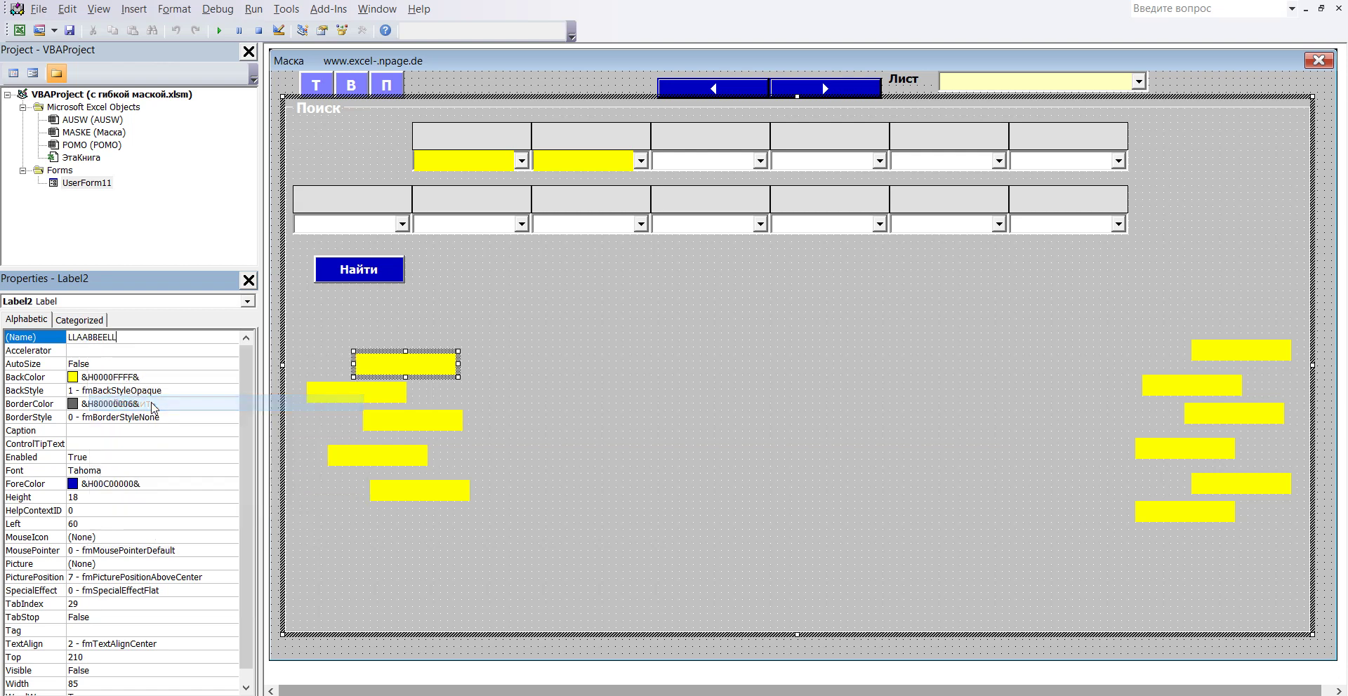
pyautogui.write('3')
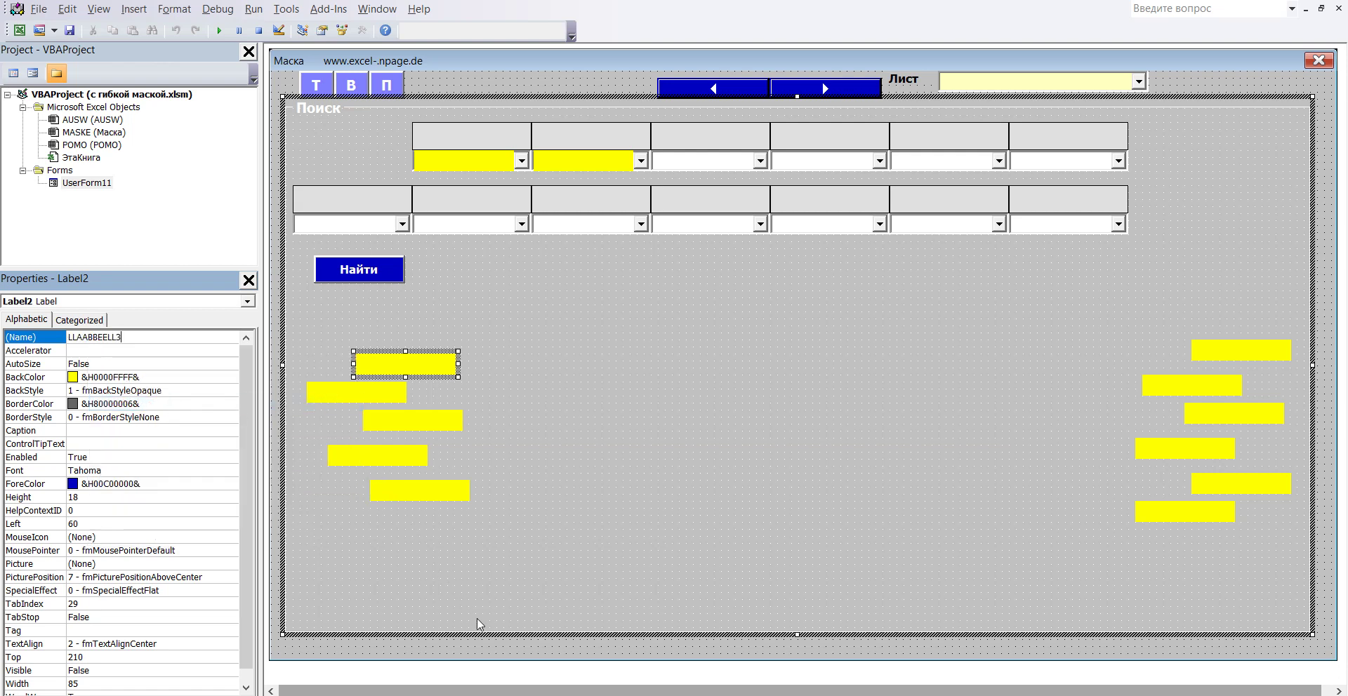
# Step: Move LLAABBEELL3 to Left 314, Top 36 over the third search dropdown
pyautogui.moveTo(493, 645)
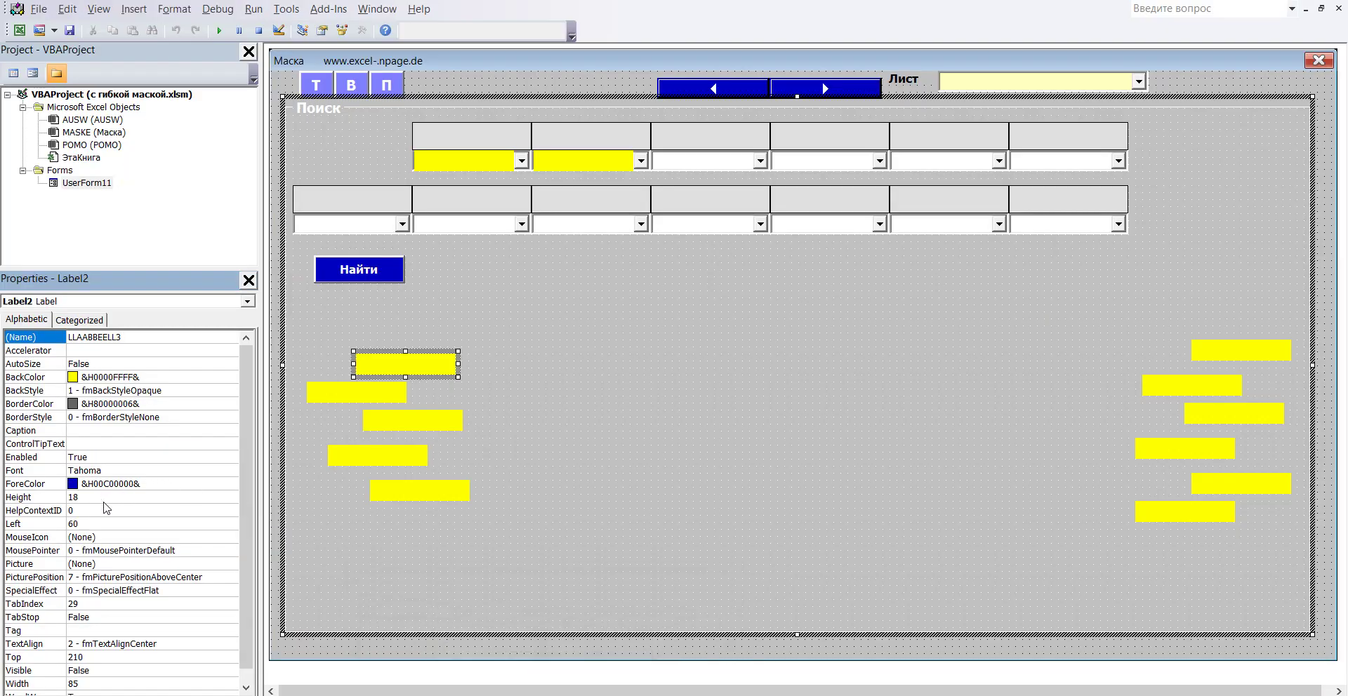
pyautogui.click(87, 524)
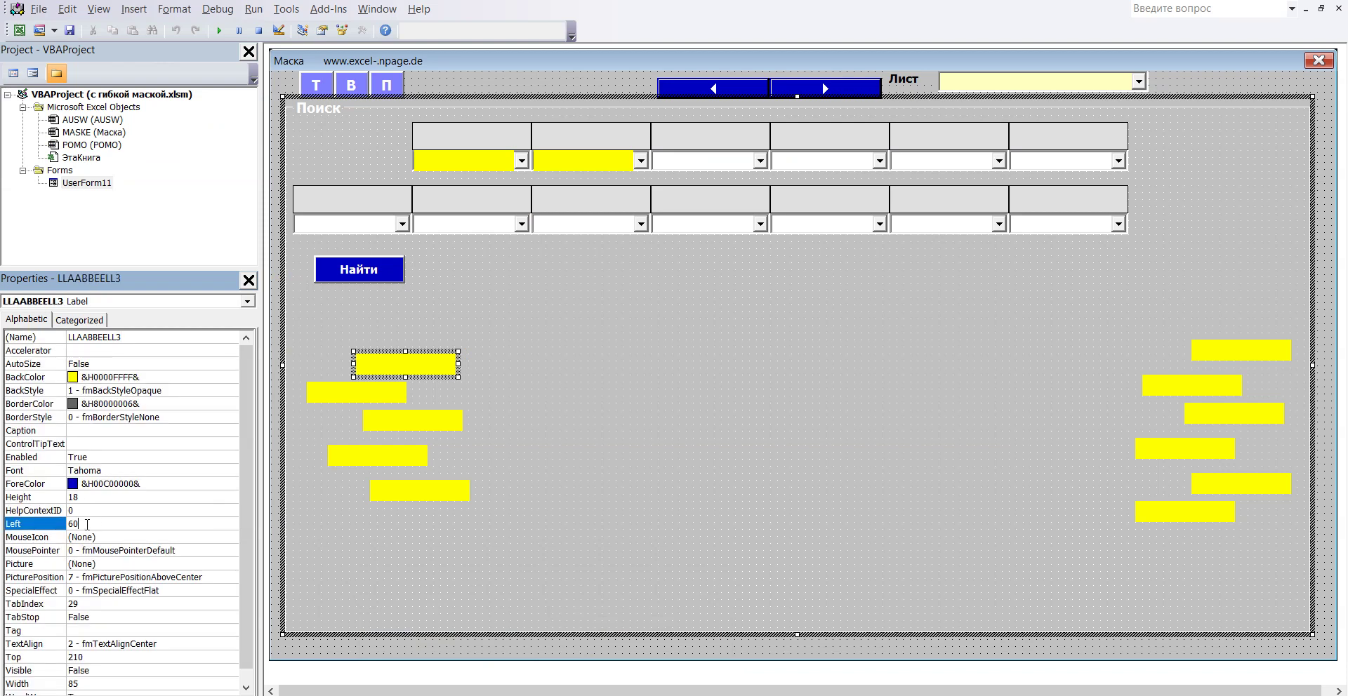
pyautogui.doubleClick(87, 524)
pyautogui.write('314')
pyautogui.press('Return')
pyautogui.click(245, 689)
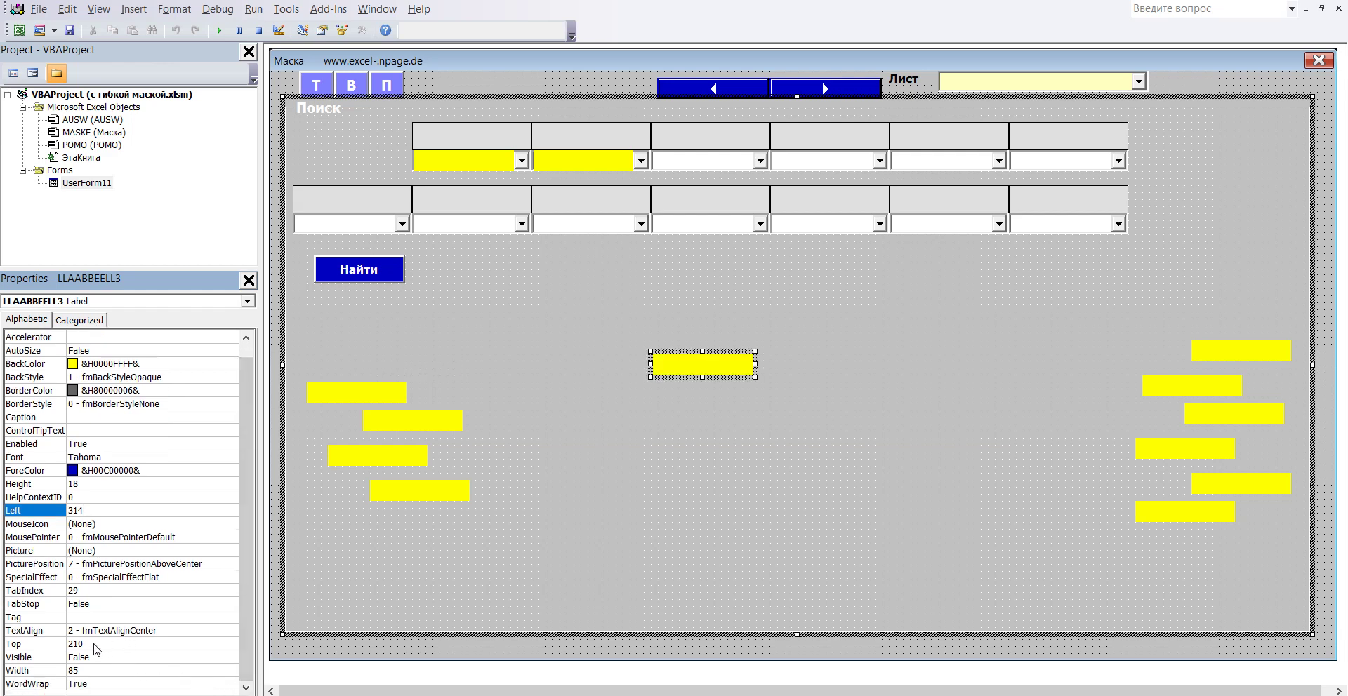
pyautogui.click(95, 643)
pyautogui.write('36')
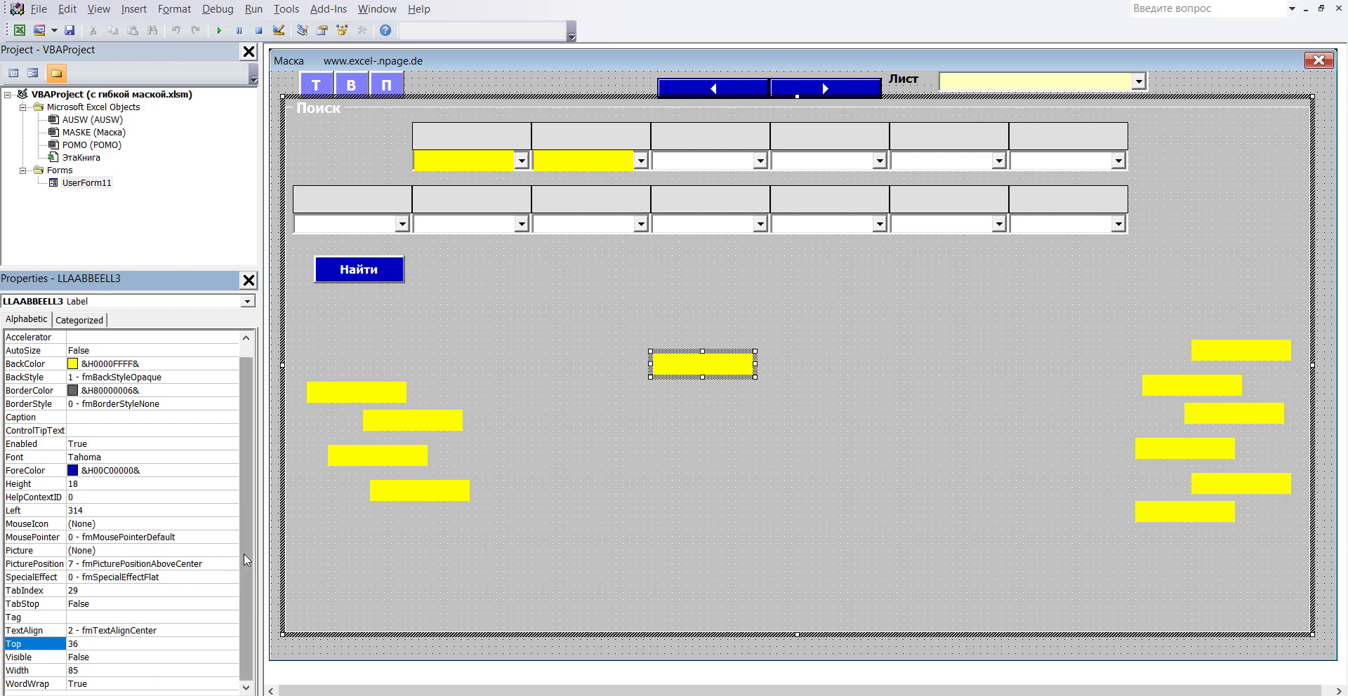
pyautogui.press('Return')
pyautogui.click(606, 452)
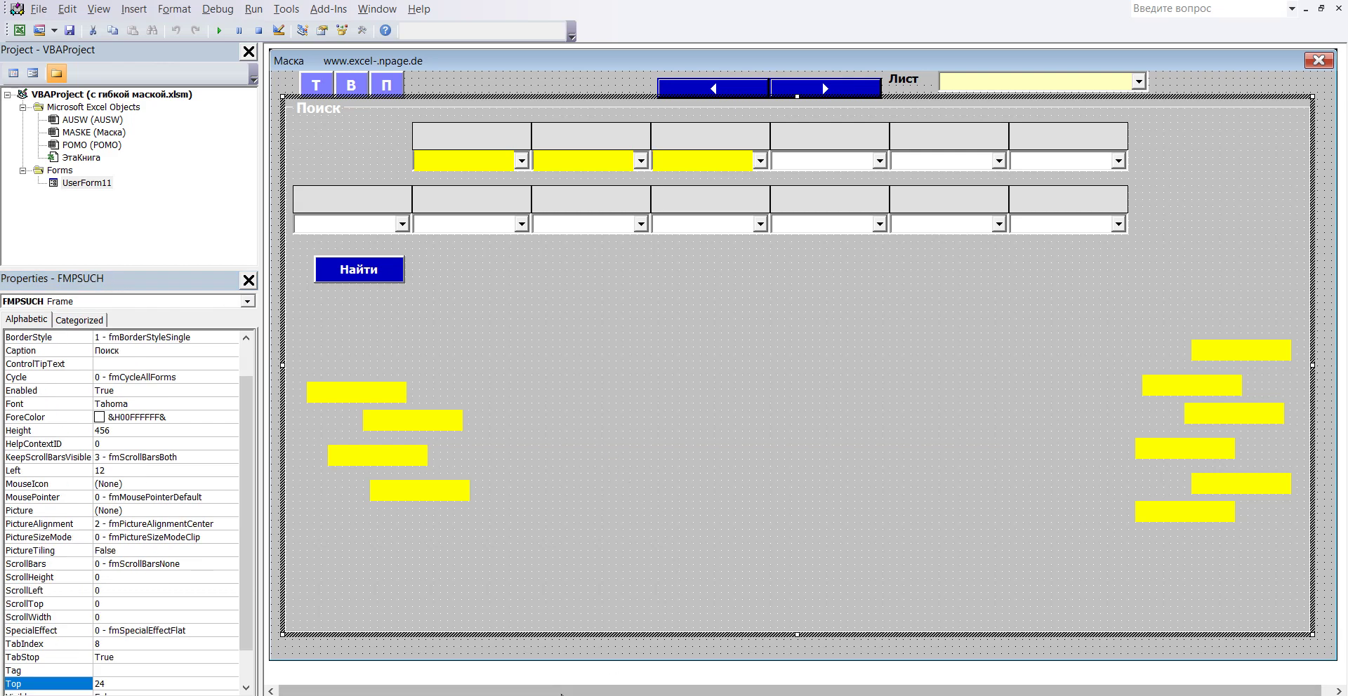
pyautogui.moveTo(509, 694)
pyautogui.click(502, 669)
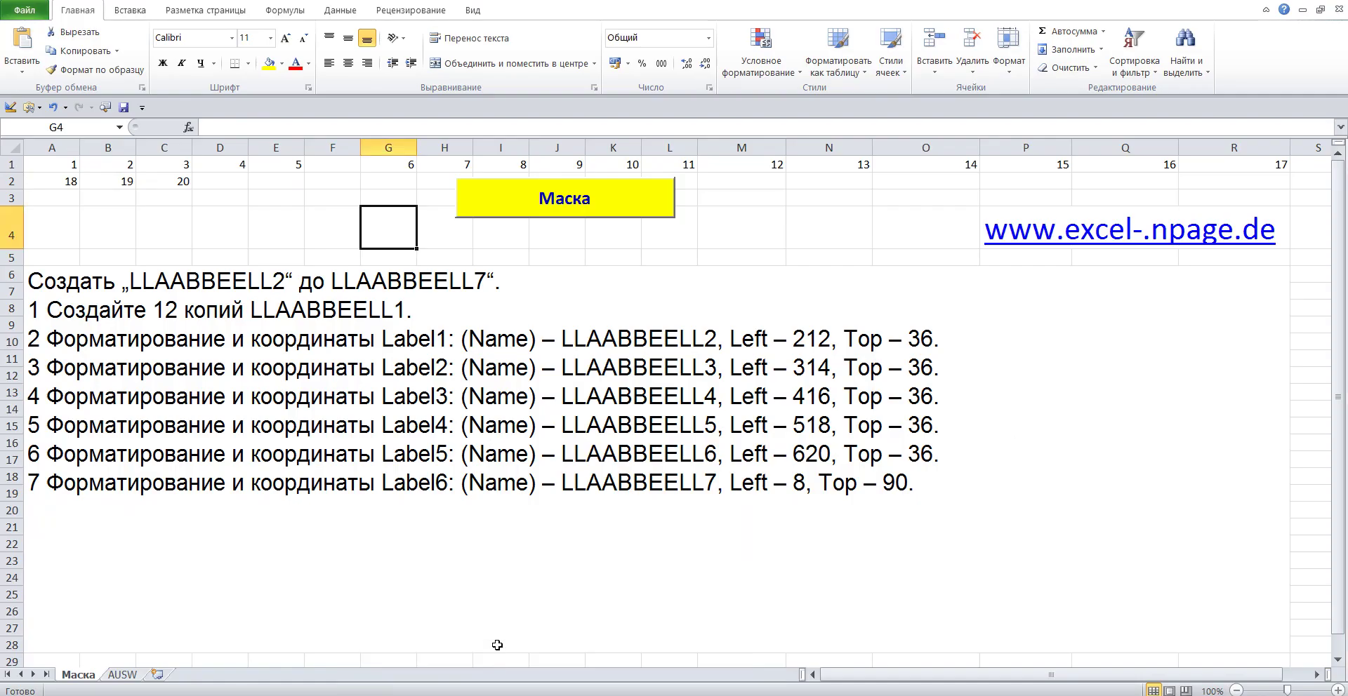
pyautogui.click(487, 400)
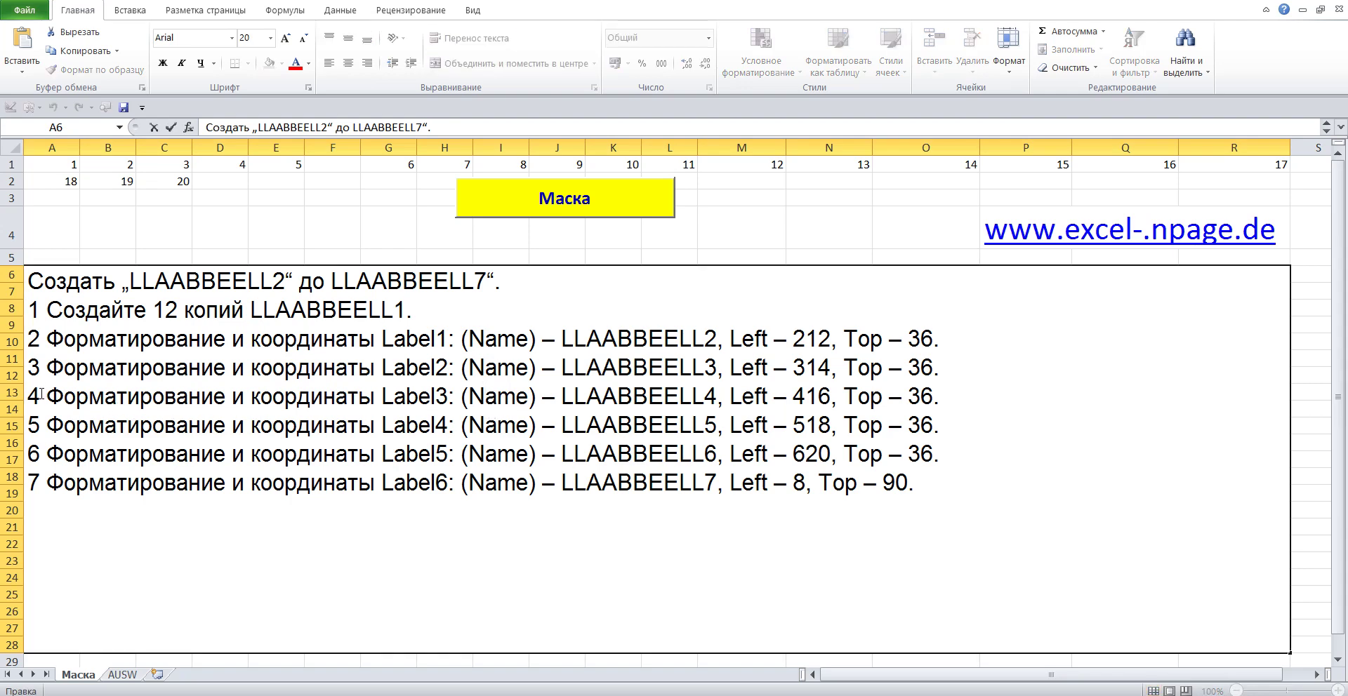
pyautogui.moveTo(32, 397); pyautogui.dragTo(990, 395)
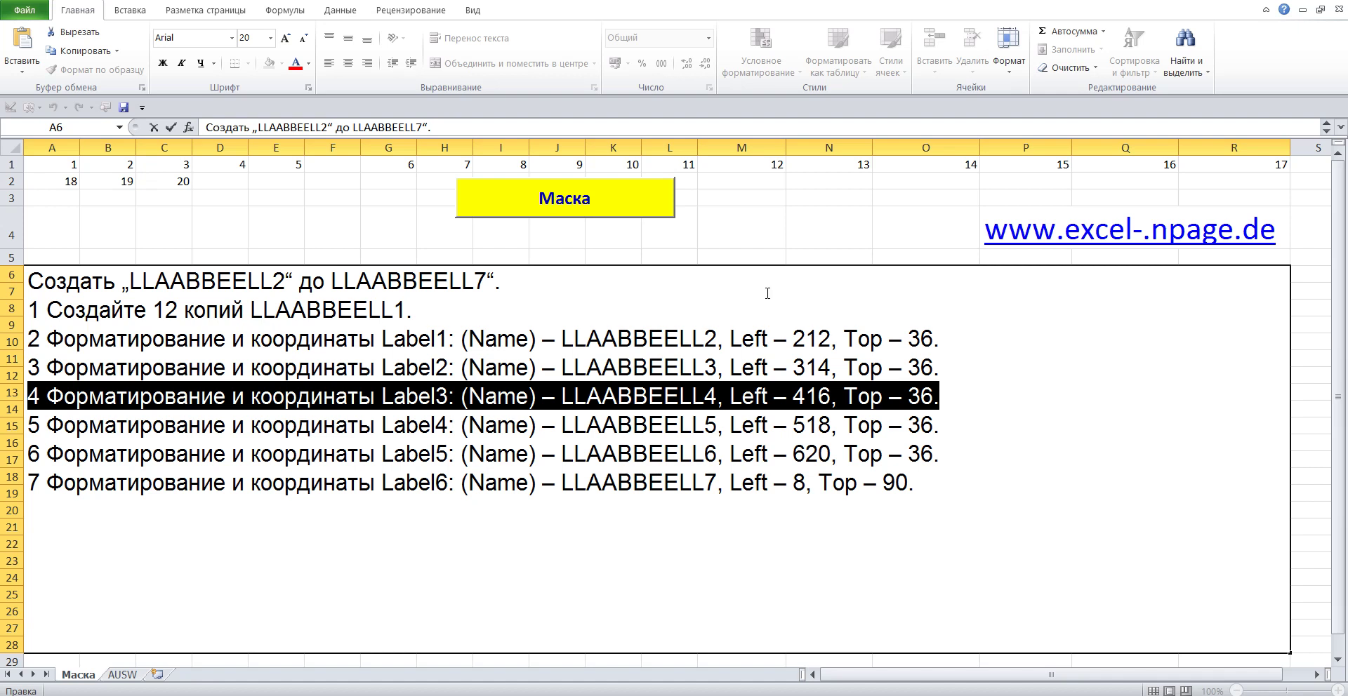
pyautogui.click(731, 237)
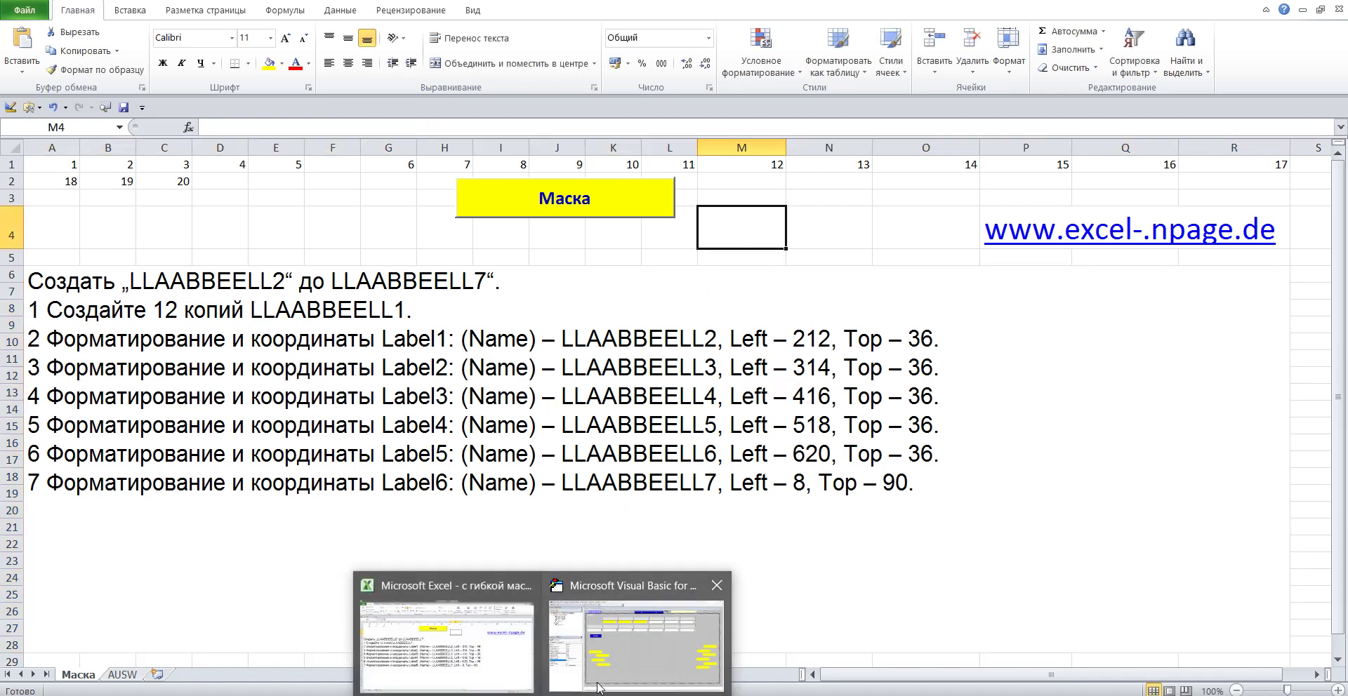
pyautogui.click(609, 595)
# Step: Rename Label3 to LLAABBEELL4 using the pasted LLAABBEELL stem plus 4
pyautogui.click(391, 399)
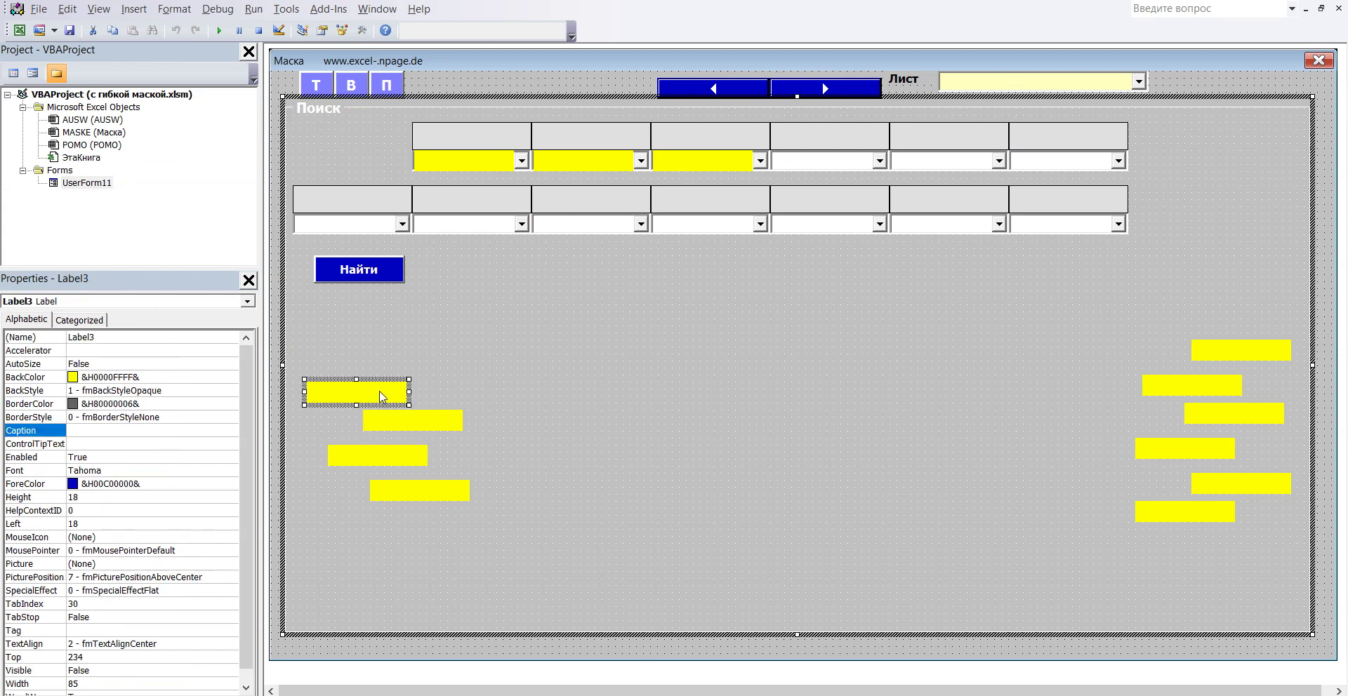
pyautogui.click(97, 338)
pyautogui.rightClick(82, 338)
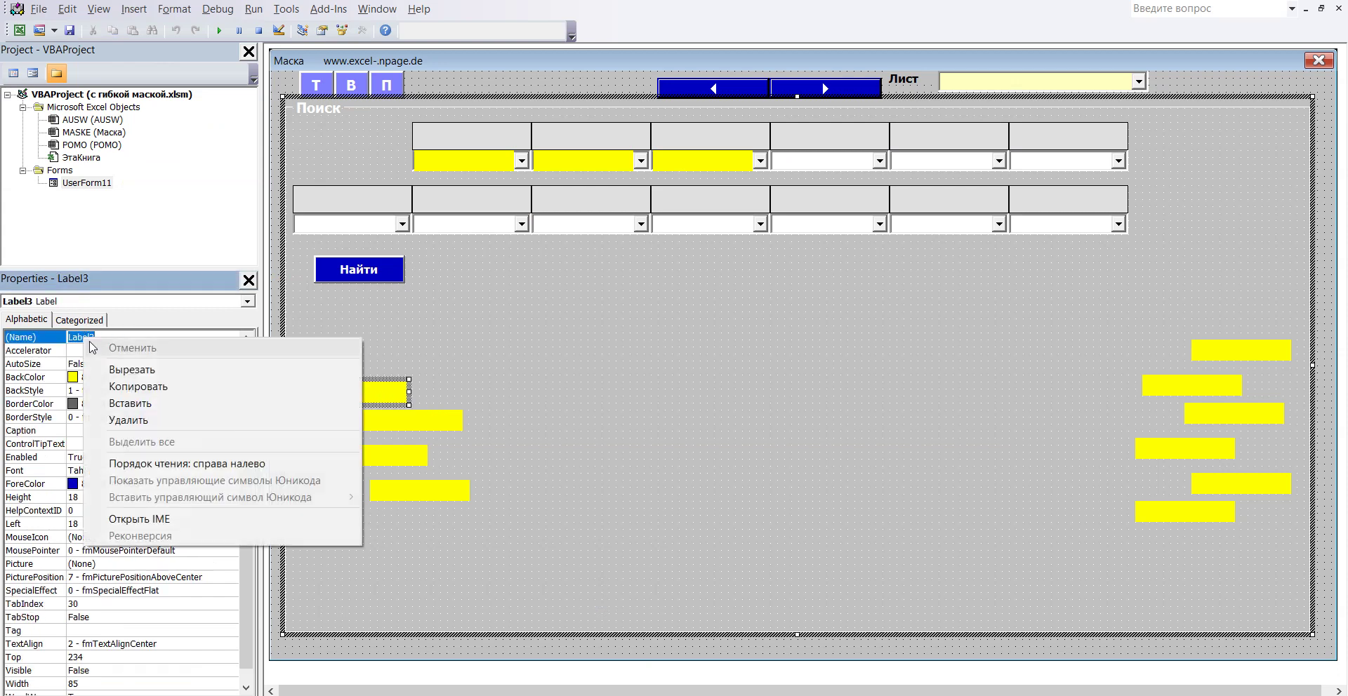
pyautogui.click(133, 405)
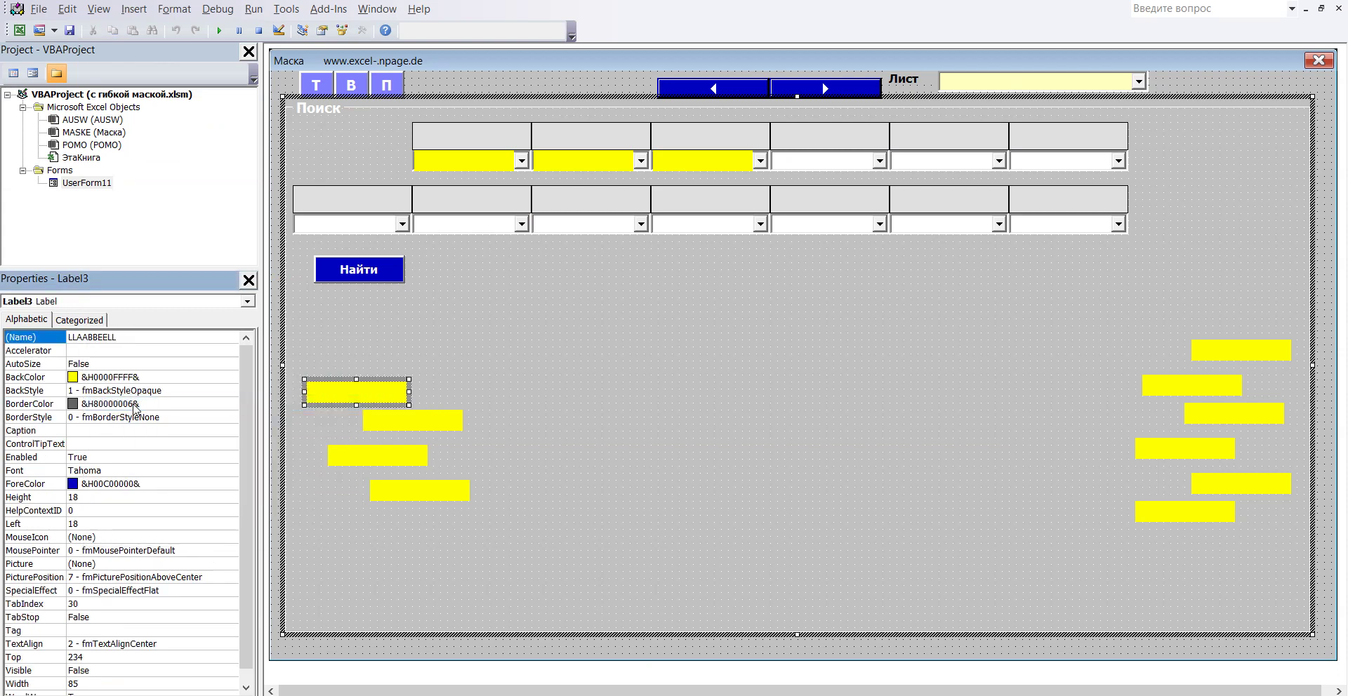
pyautogui.write('4')
# Step: Set LLAABBEELL4's Left to 416 and Top to 36
pyautogui.moveTo(503, 692)
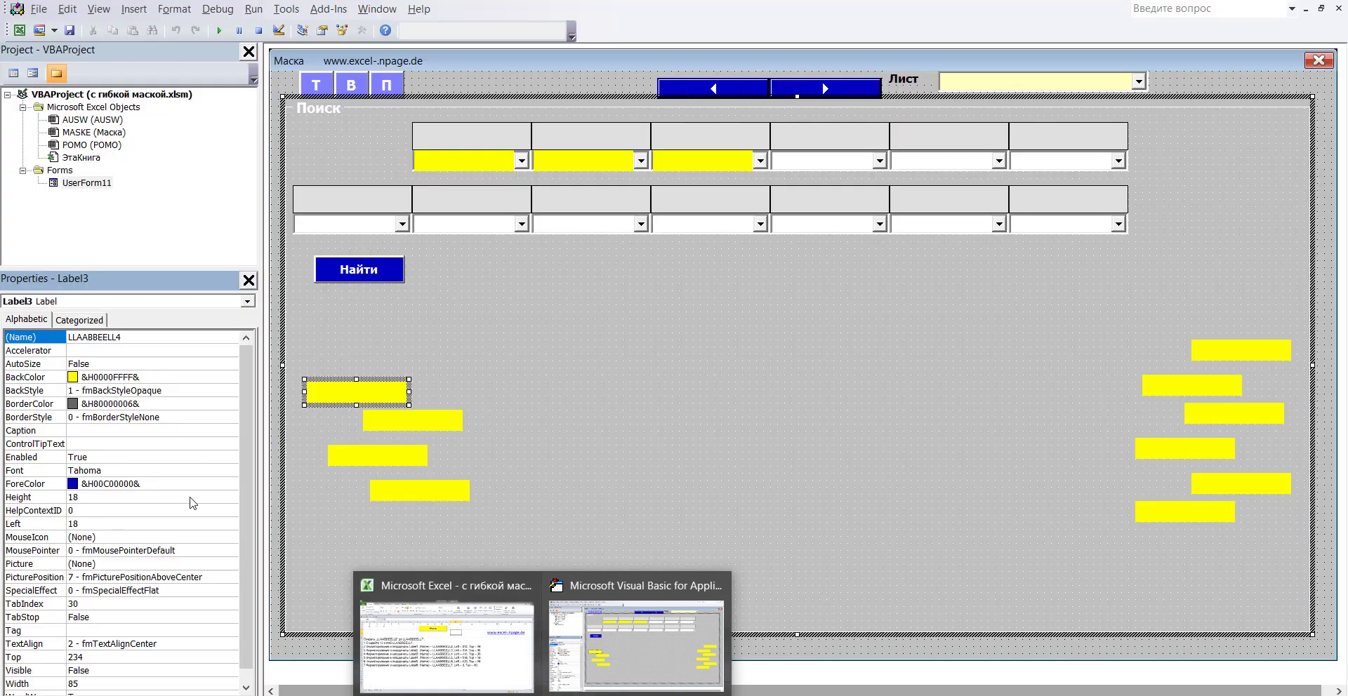
pyautogui.click(617, 632)
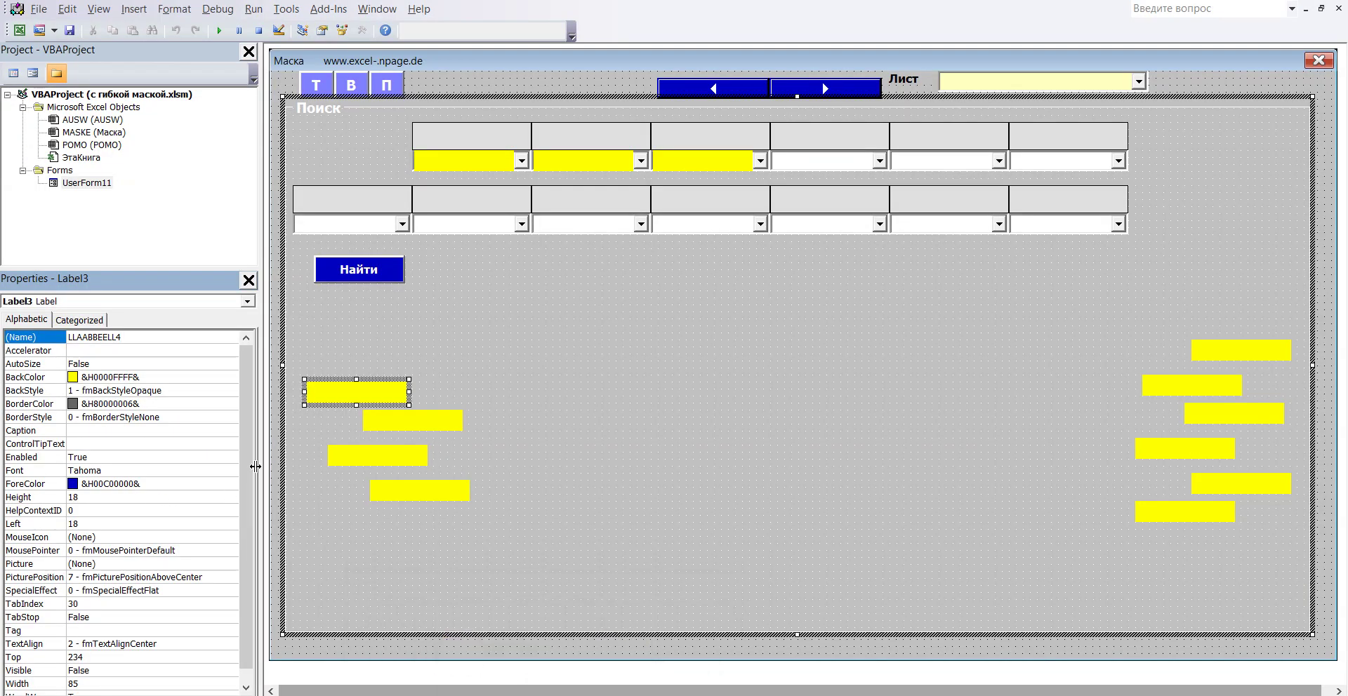
pyautogui.scroll(-1, 242, 568)
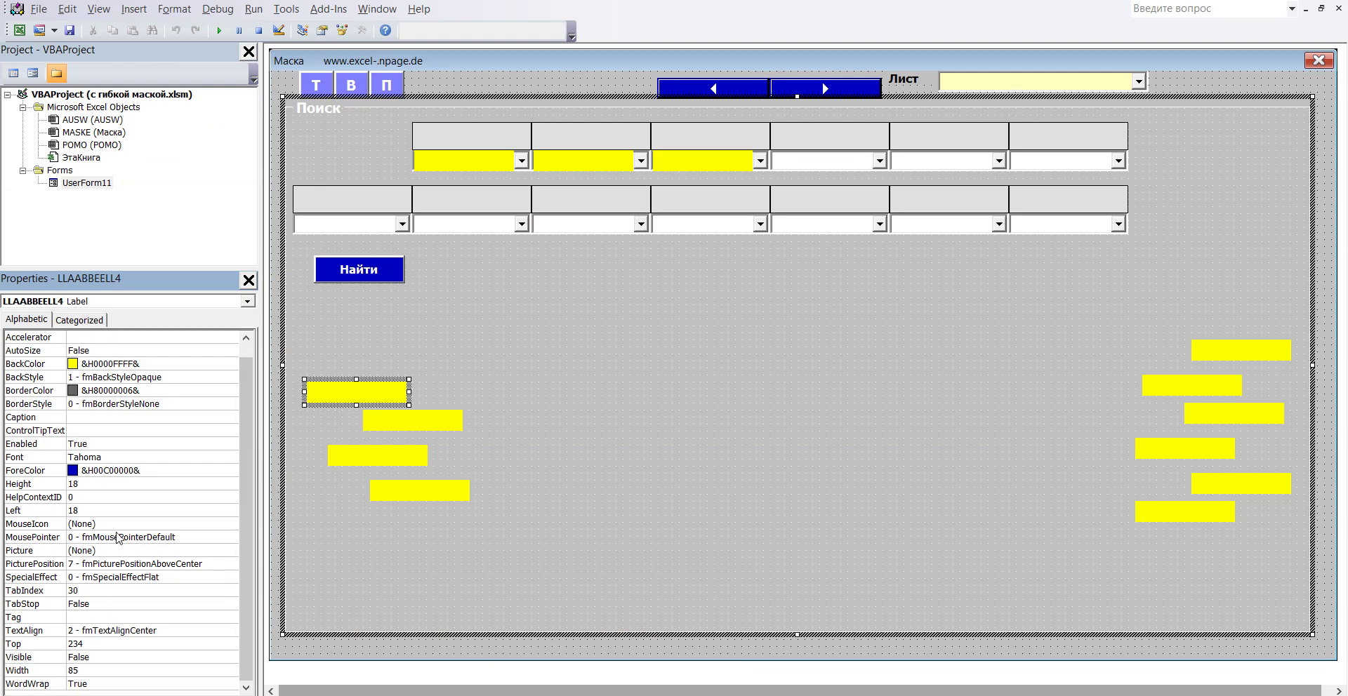
pyautogui.click(89, 506)
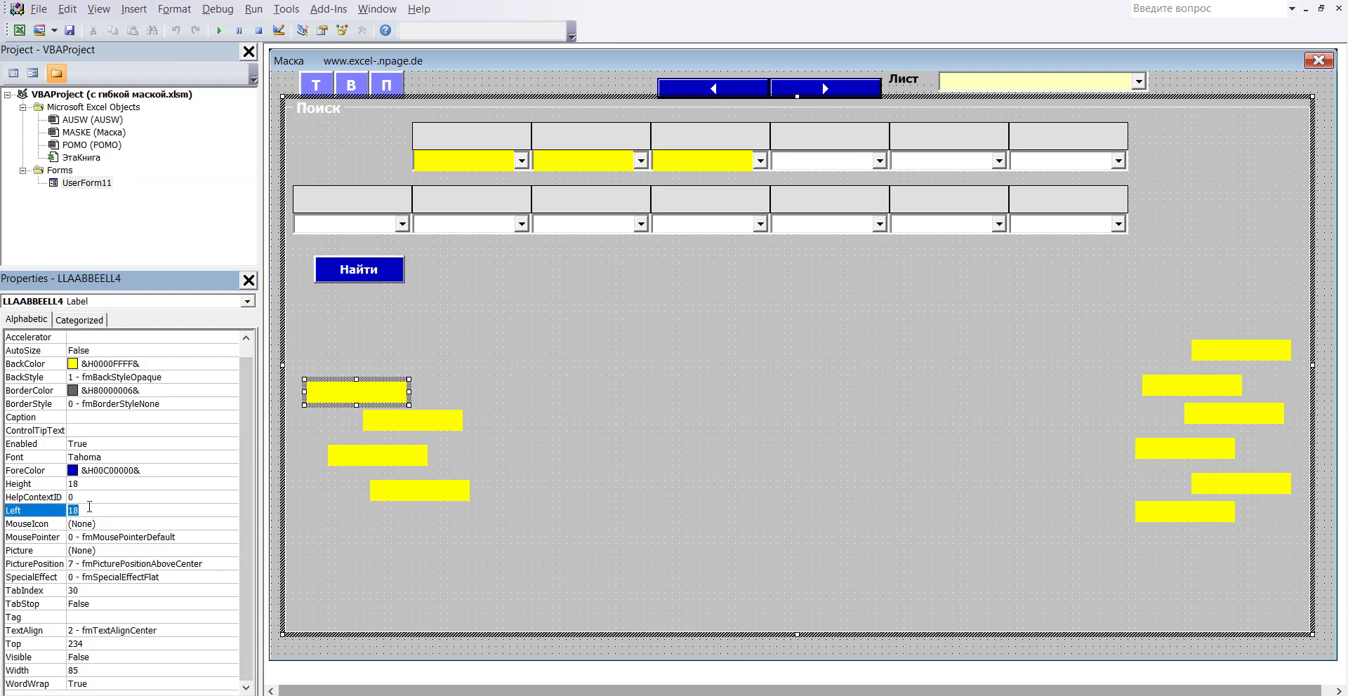
pyautogui.write('416')
pyautogui.click(97, 643)
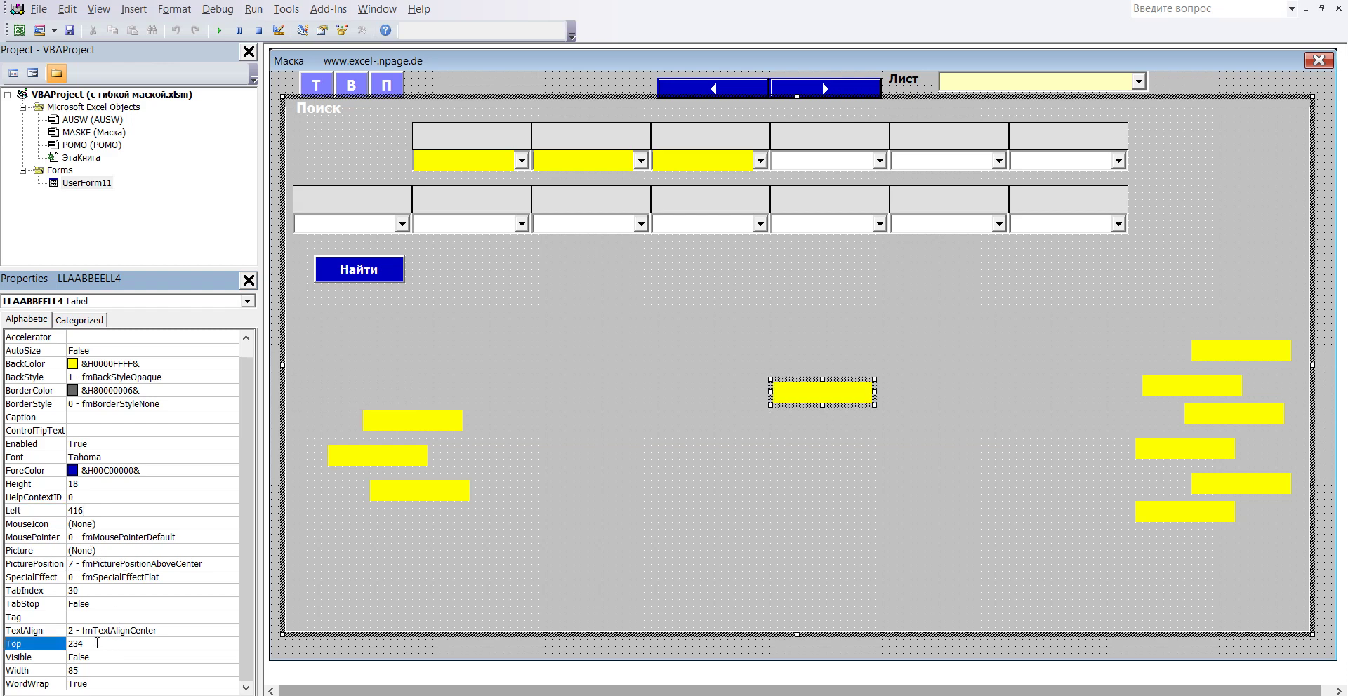
pyautogui.write('36')
pyautogui.press('Return')
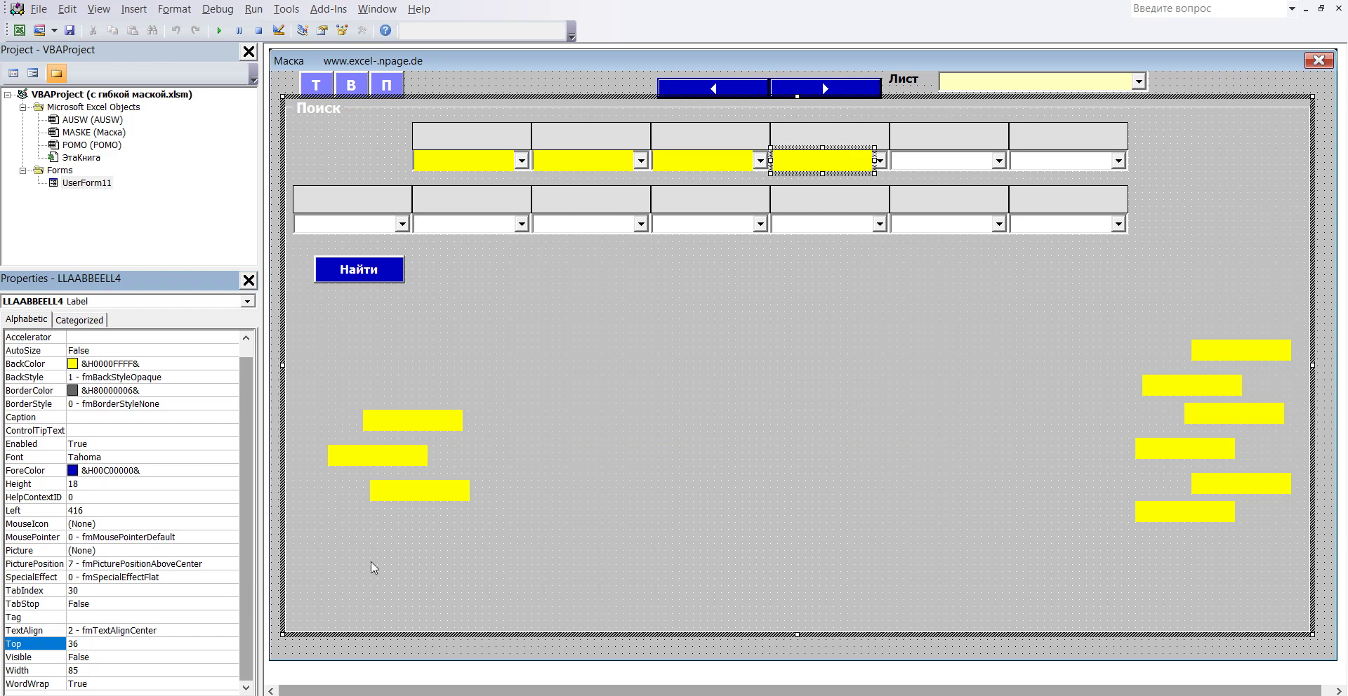
pyautogui.click(629, 521)
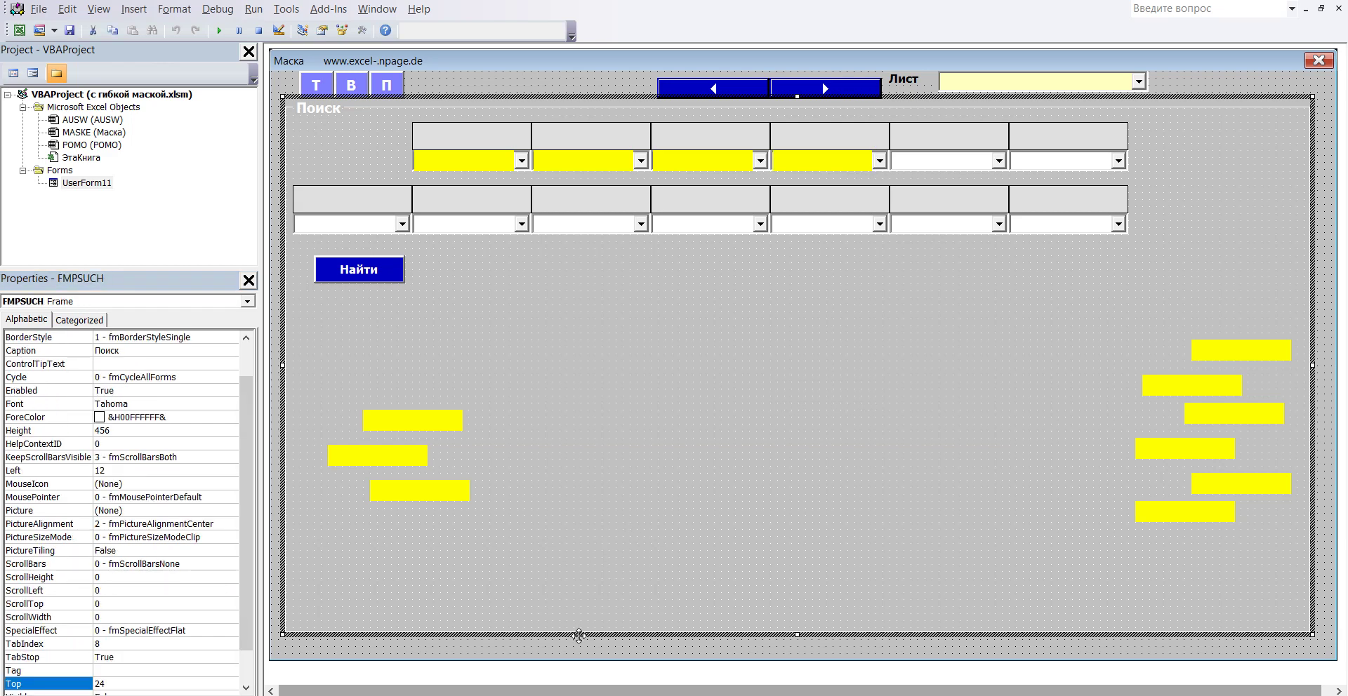
pyautogui.click(491, 625)
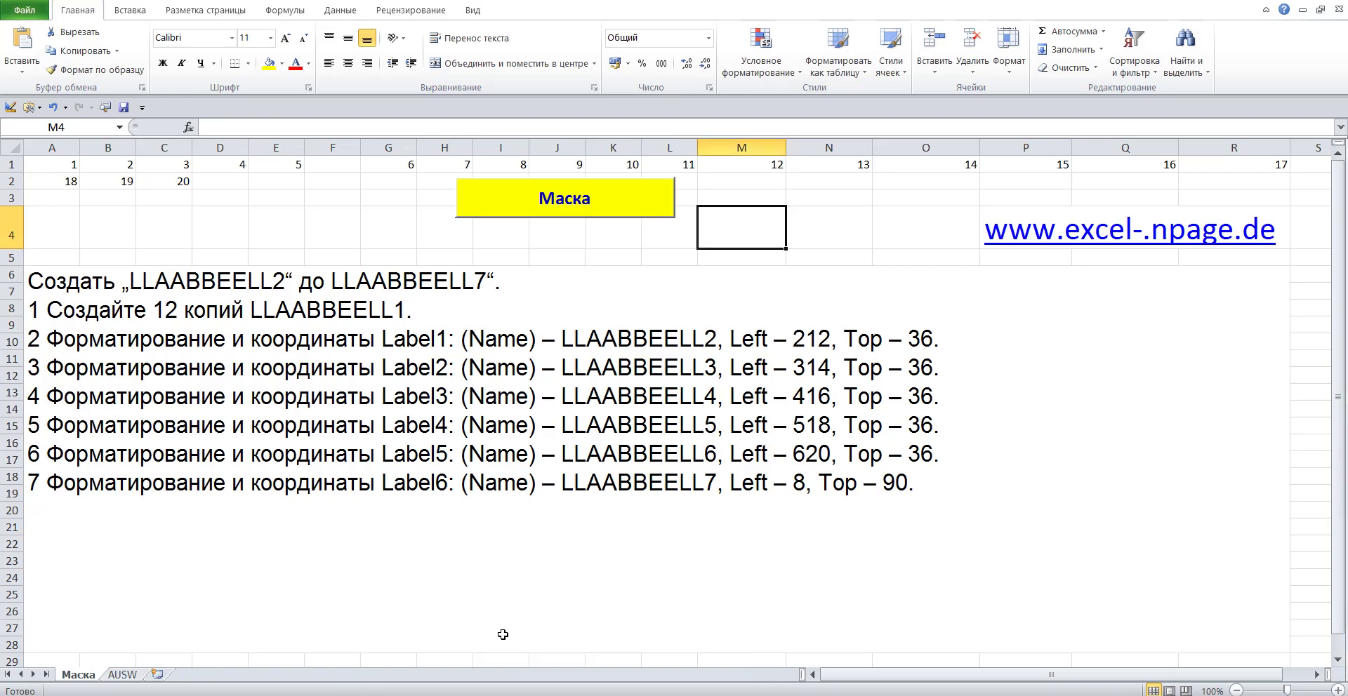
pyautogui.click(546, 425)
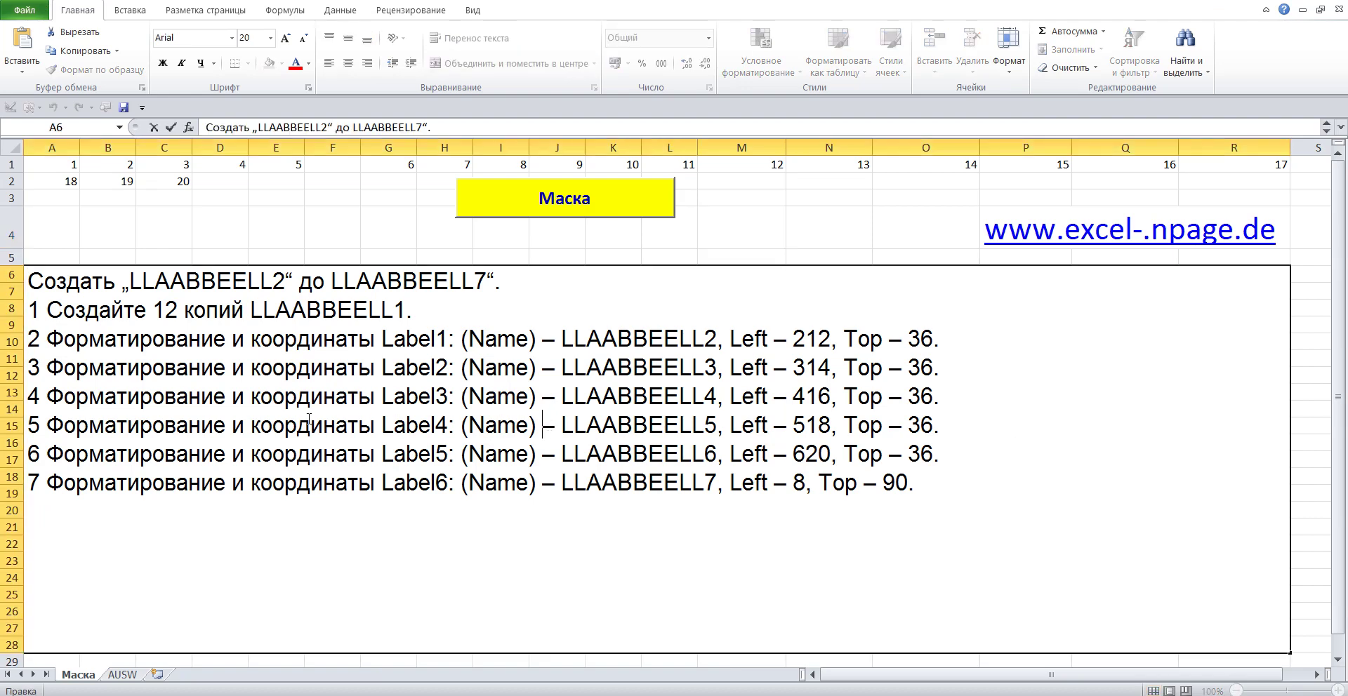
pyautogui.moveTo(28, 426); pyautogui.dragTo(999, 425)
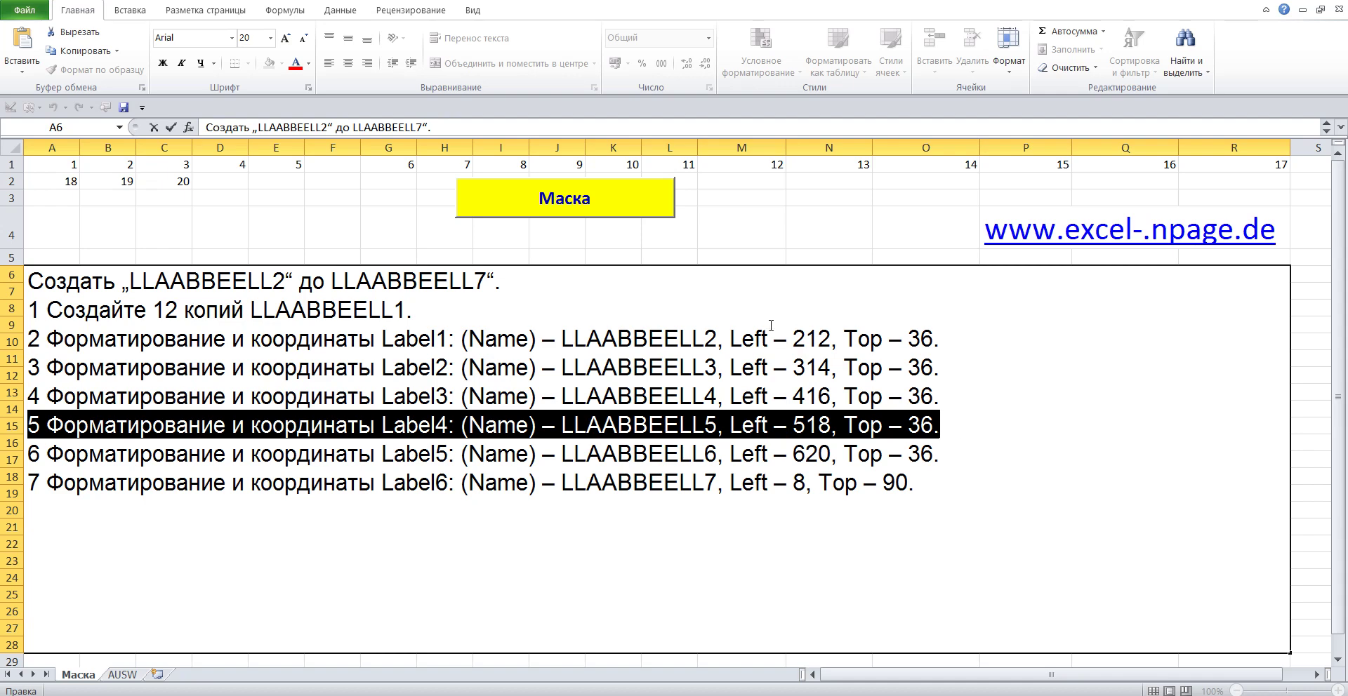
pyautogui.click(736, 228)
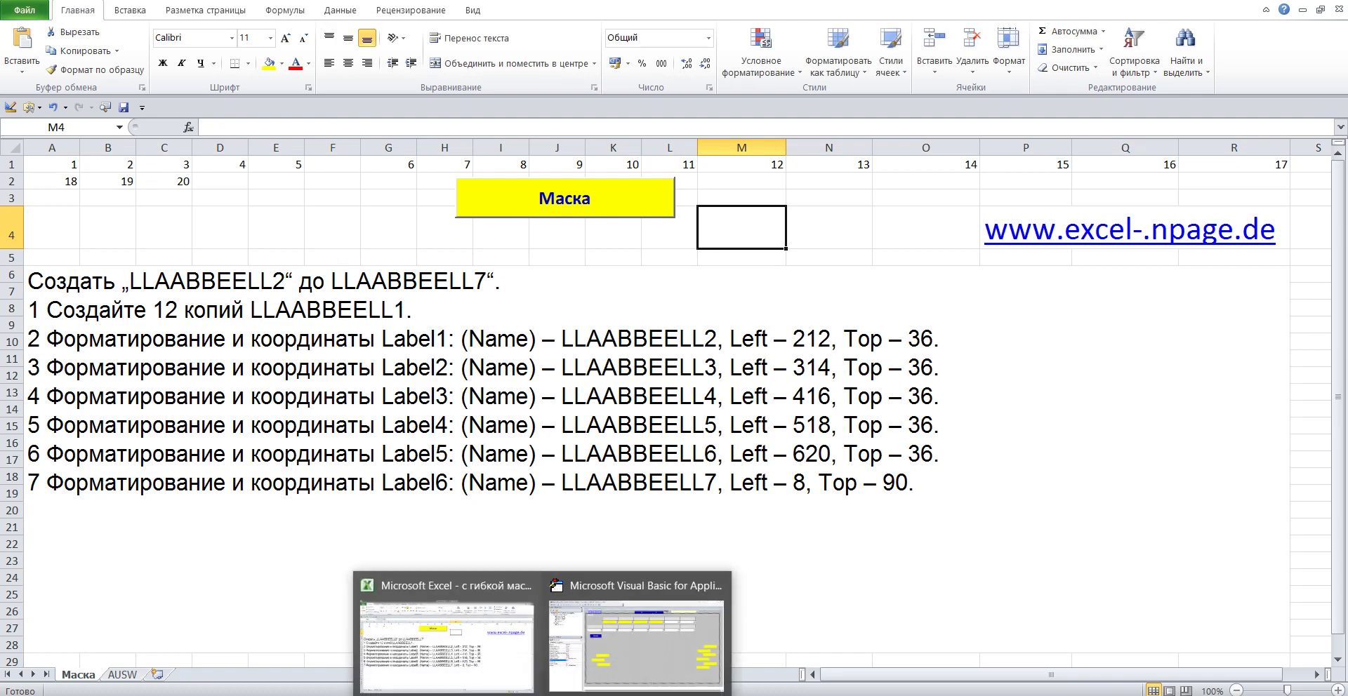
pyautogui.click(626, 654)
pyautogui.click(431, 430)
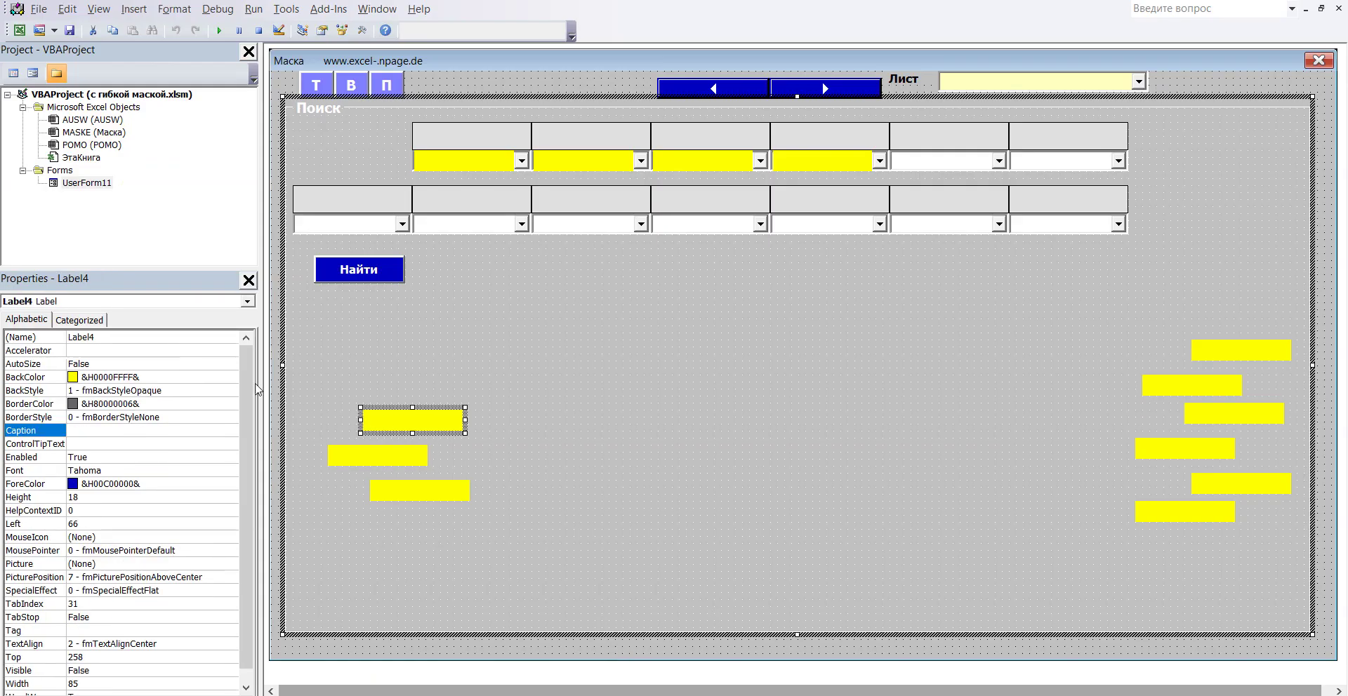
# Step: Rename Label4 to LLAABBEELL5 using the pasted LLAABBEELL stem plus 5
pyautogui.click(108, 340)
pyautogui.doubleClick(95, 339)
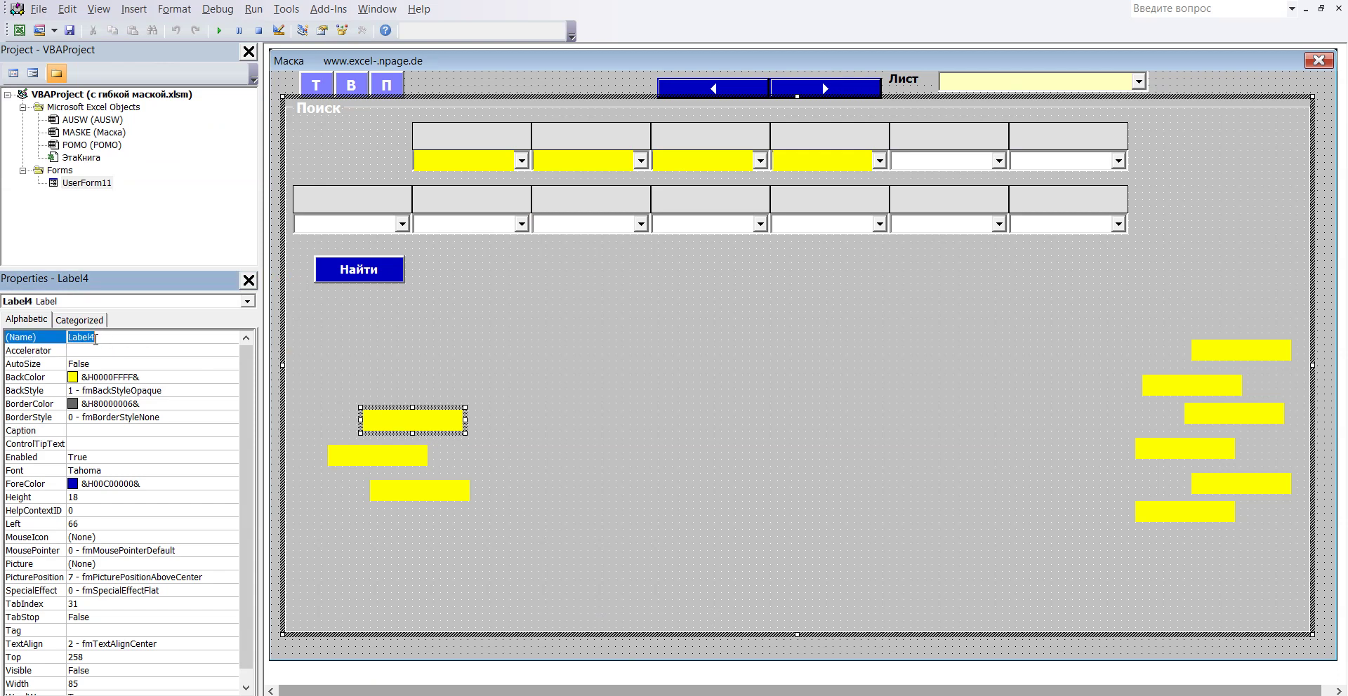
pyautogui.rightClick(91, 338)
pyautogui.click(130, 404)
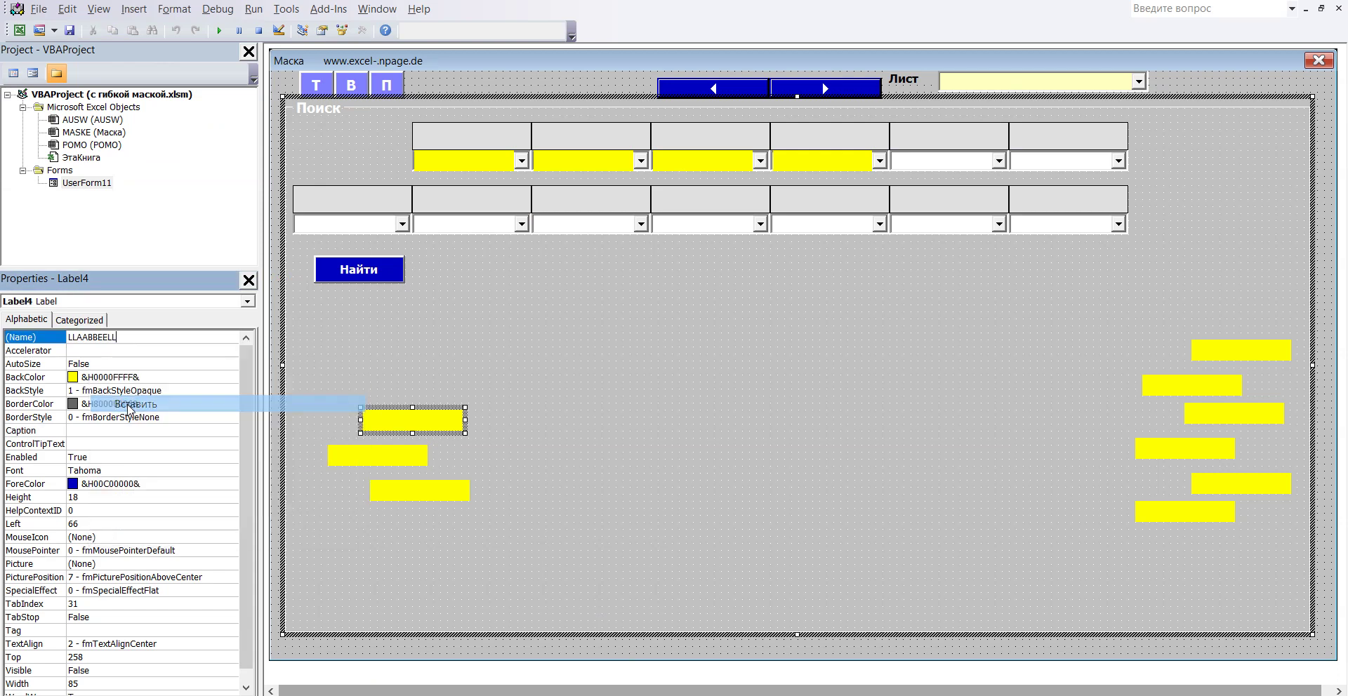
pyautogui.write('5')
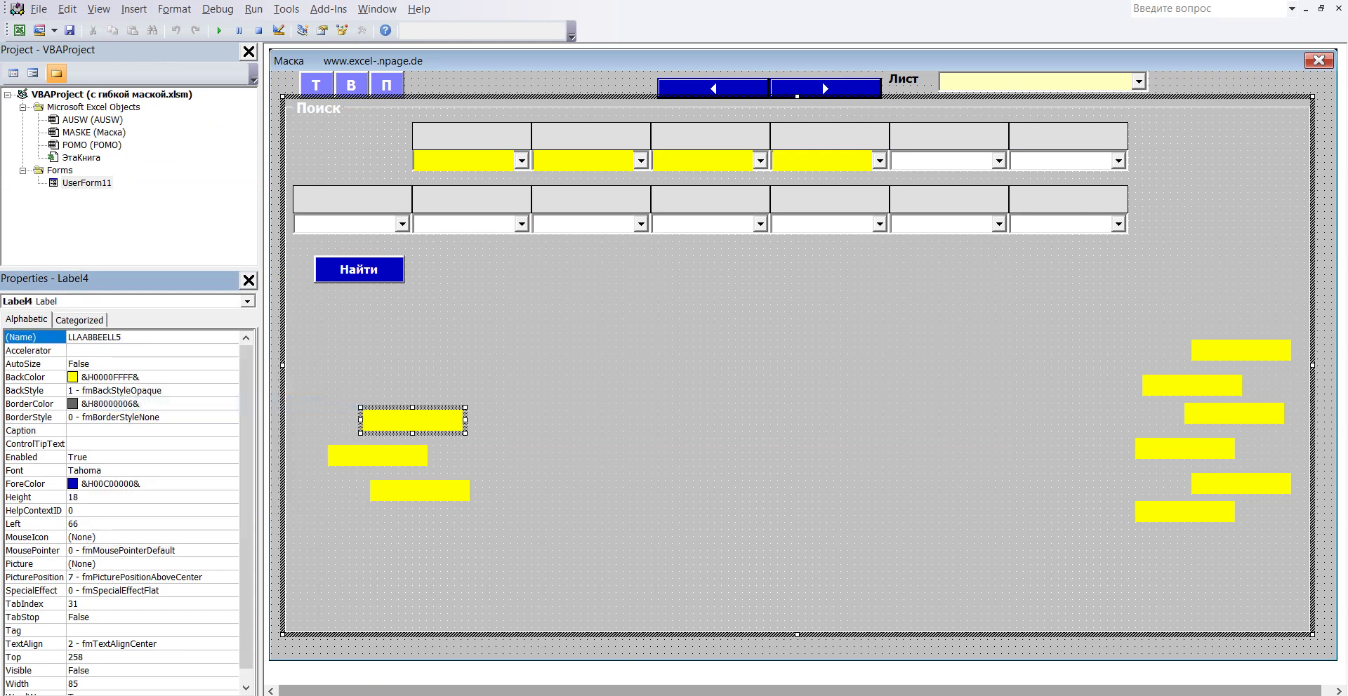
pyautogui.click(247, 523)
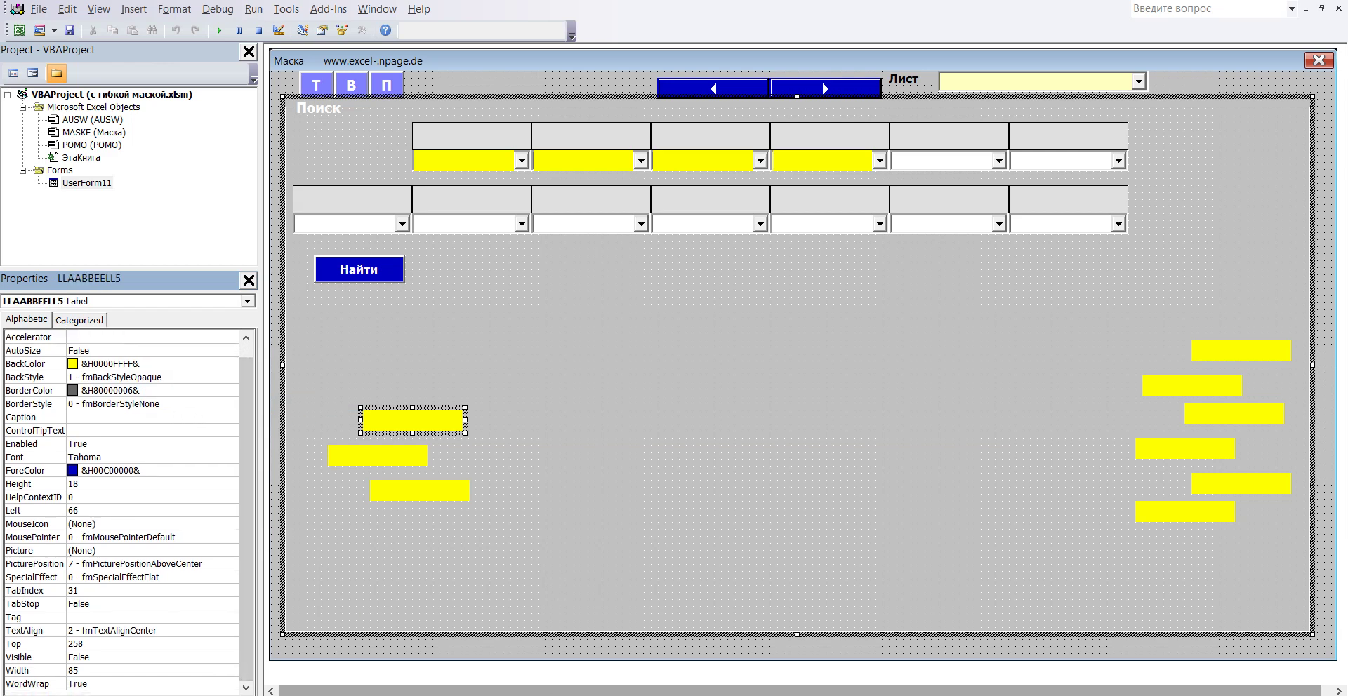
# Step: Set LLAABBEELL5's Left to 518 and Top to 36
pyautogui.moveTo(481, 641)
pyautogui.doubleClick(92, 511)
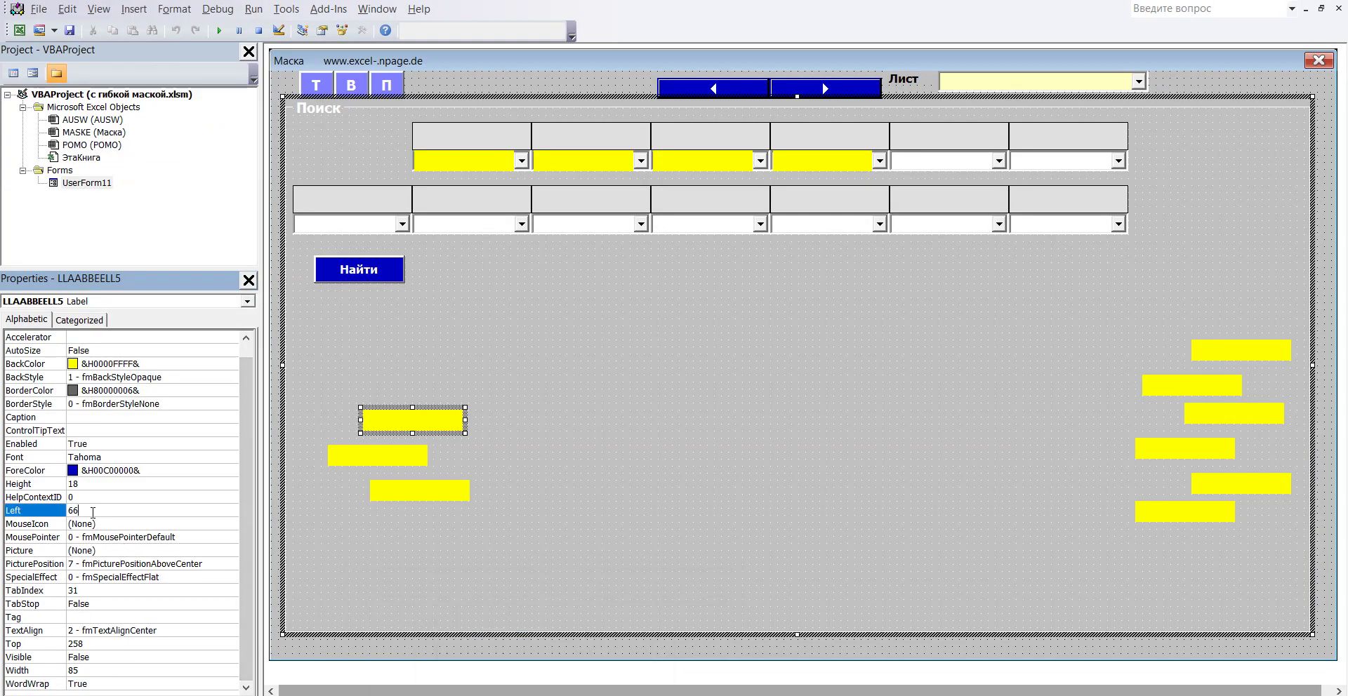
pyautogui.write('518')
pyautogui.click(92, 644)
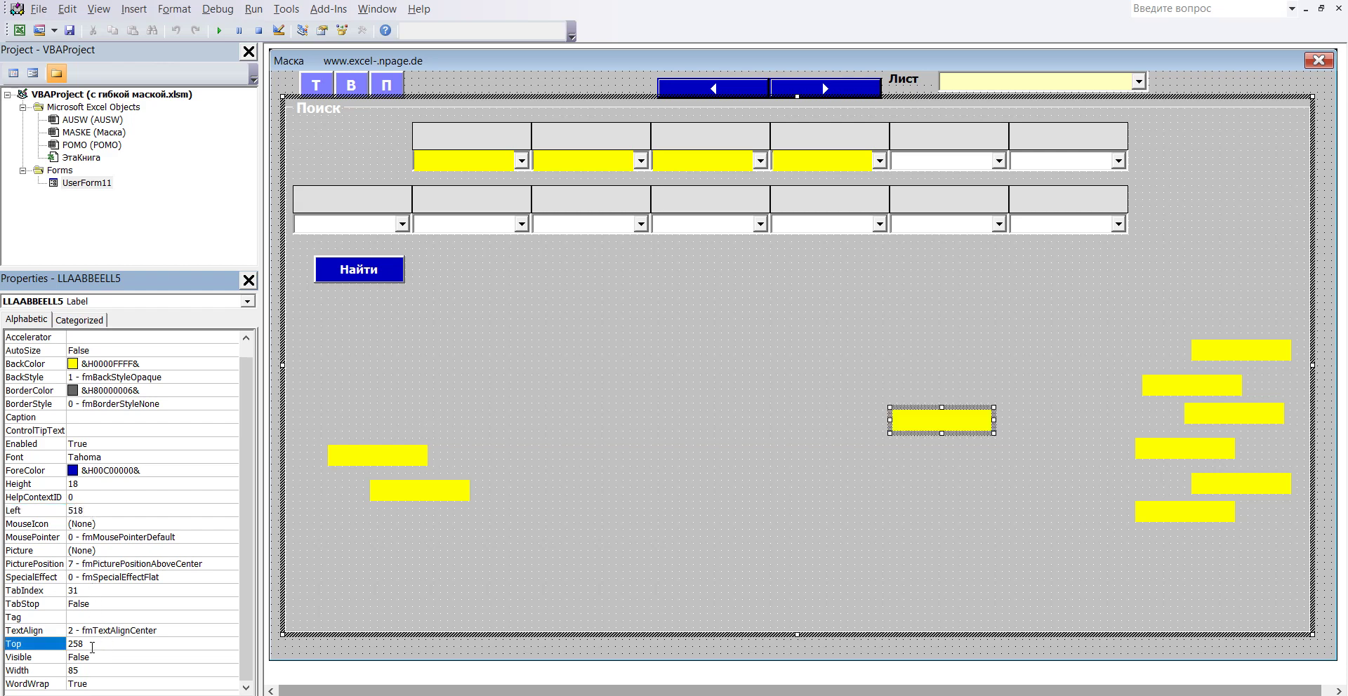
pyautogui.doubleClick(89, 645)
pyautogui.write('36')
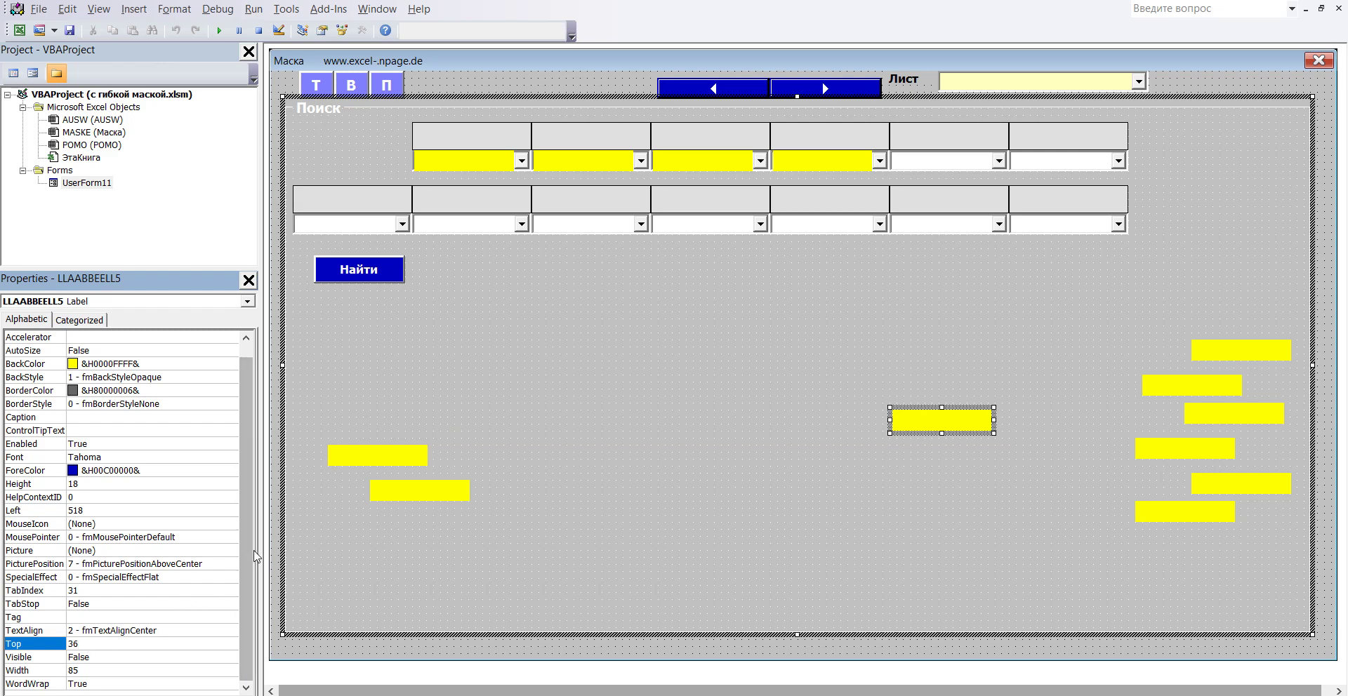
pyautogui.press('Return')
pyautogui.click(634, 523)
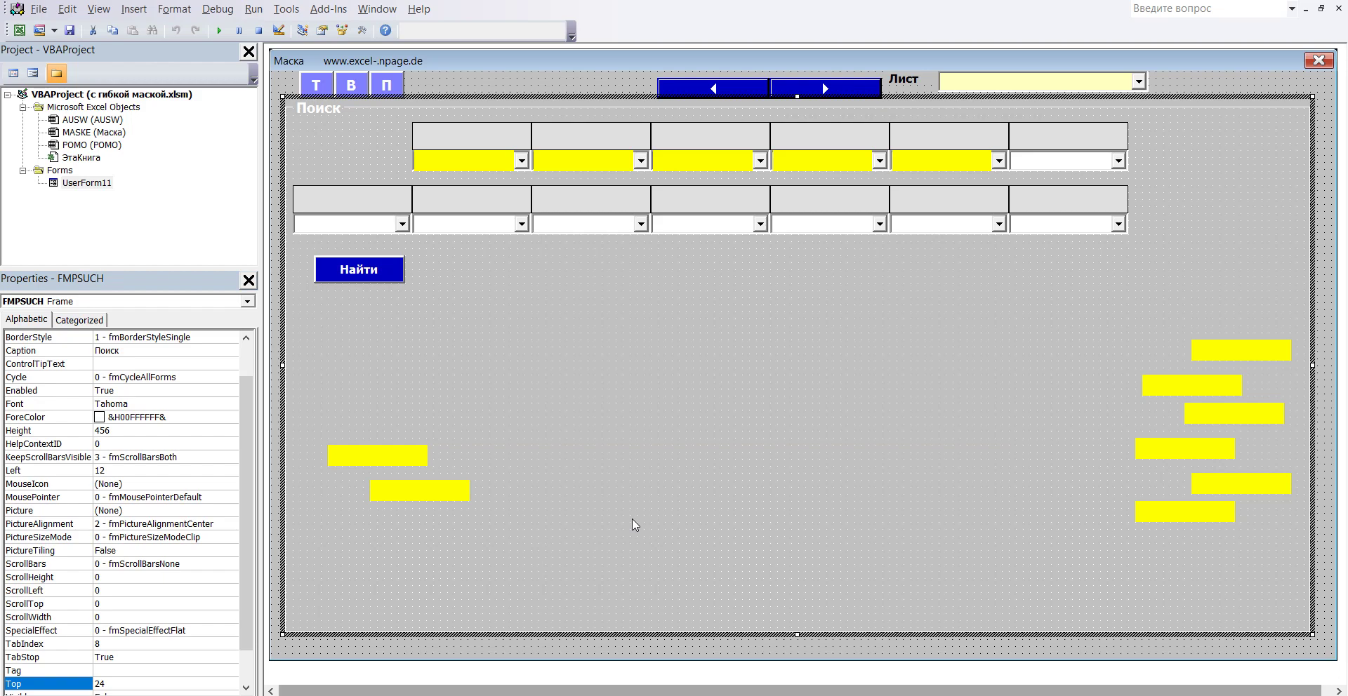
pyautogui.moveTo(542, 695)
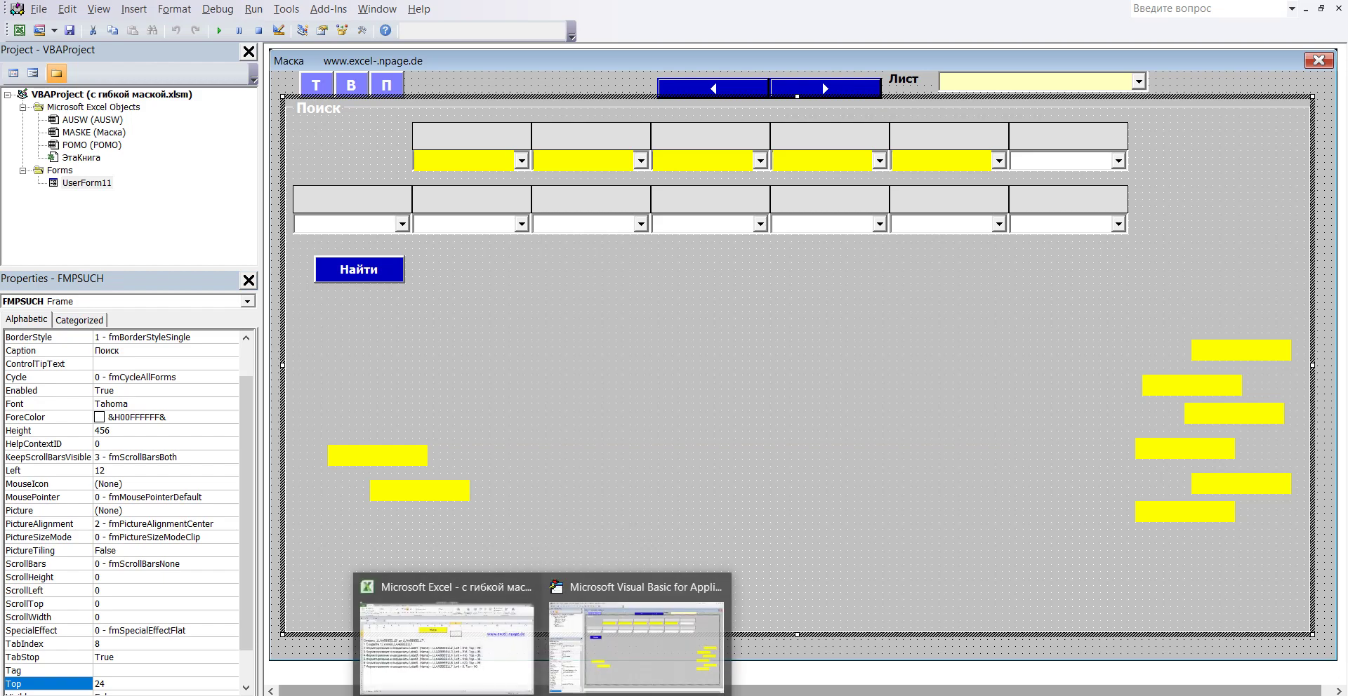
pyautogui.click(478, 649)
pyautogui.click(497, 454)
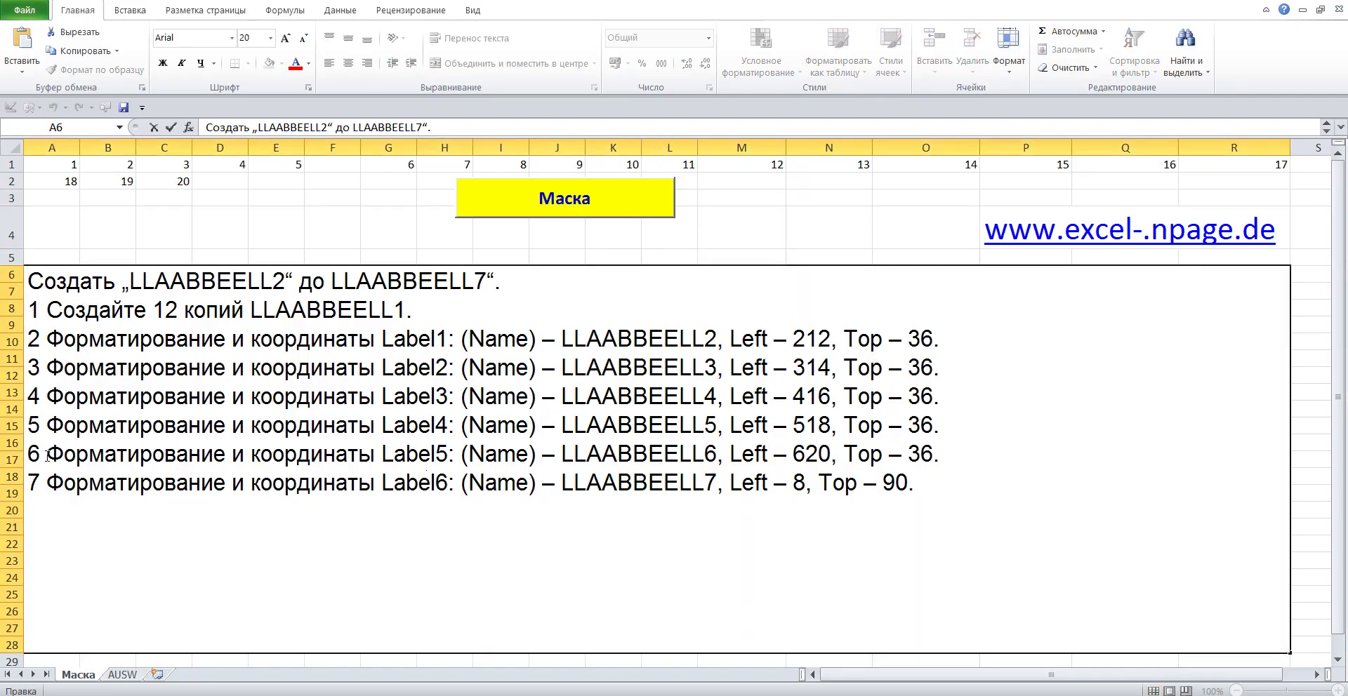
pyautogui.moveTo(28, 455); pyautogui.dragTo(1021, 460)
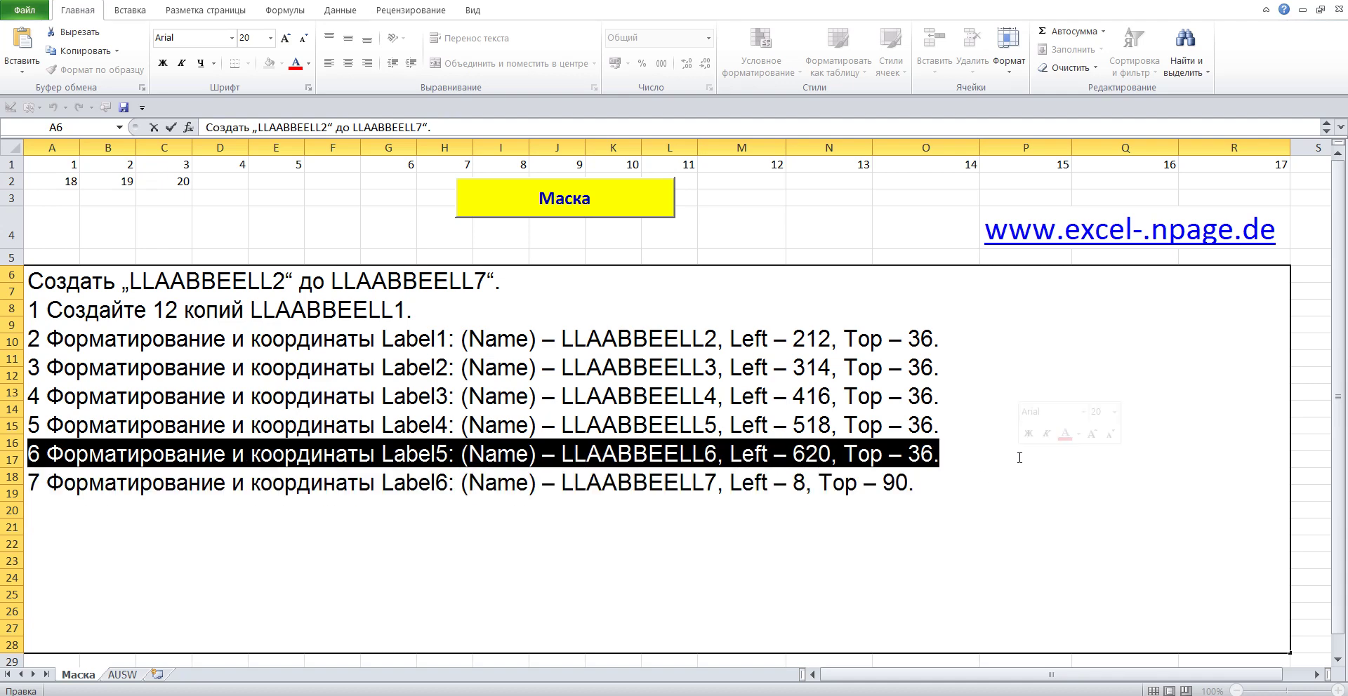
pyautogui.click(748, 229)
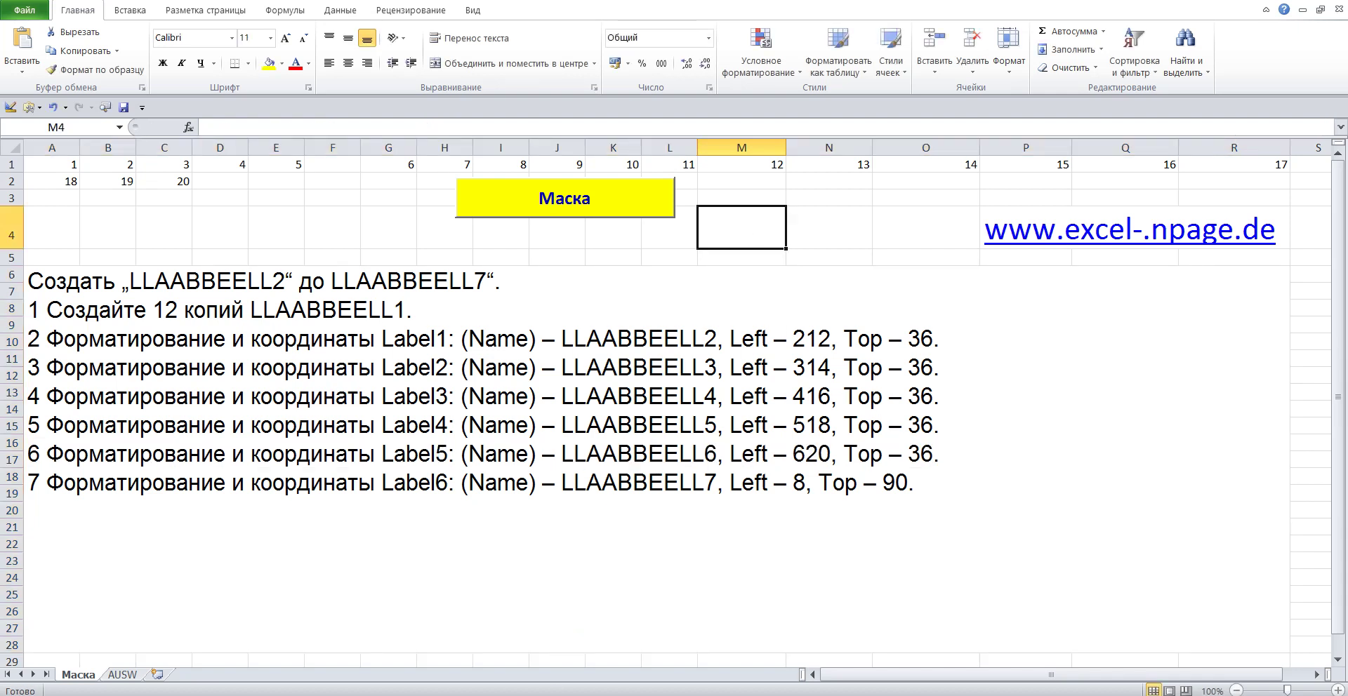
pyautogui.moveTo(543, 695)
pyautogui.click(621, 663)
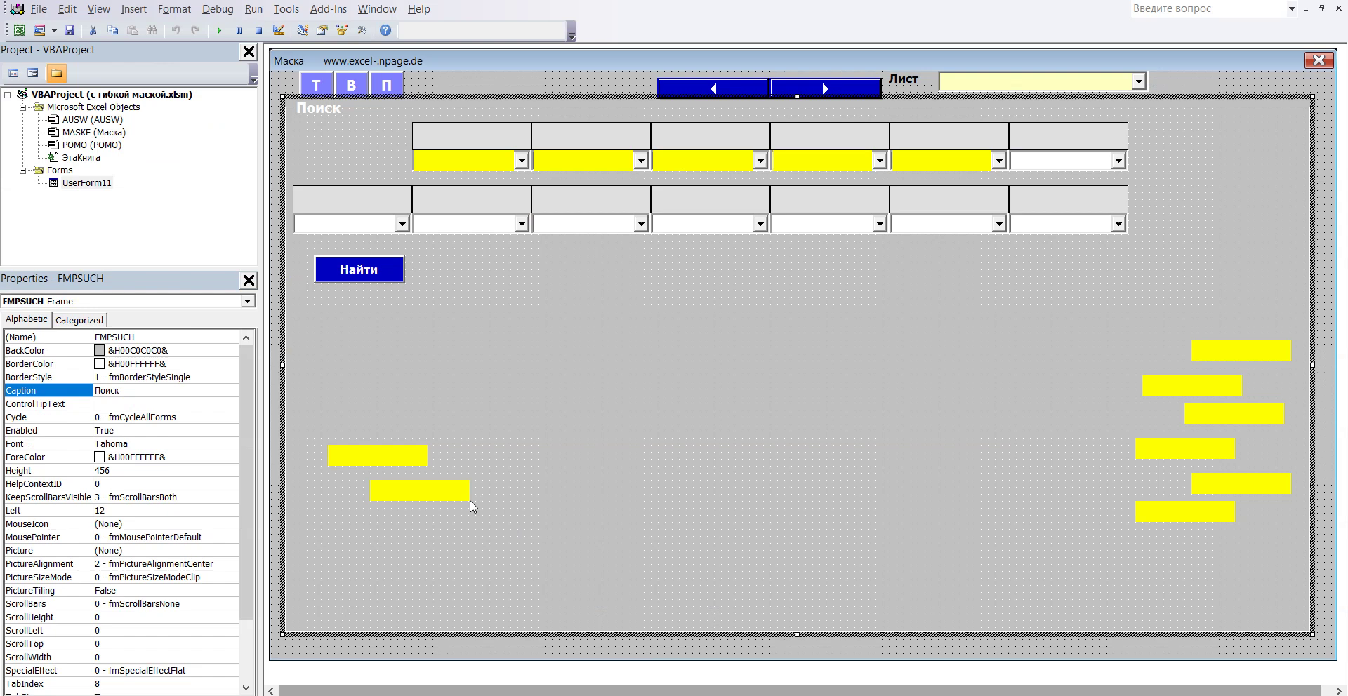
# Step: Rename the yellow label Label5 to LLAABBEELL6 by pasting the LLAABBEELL stem and adding 6
pyautogui.click(398, 464)
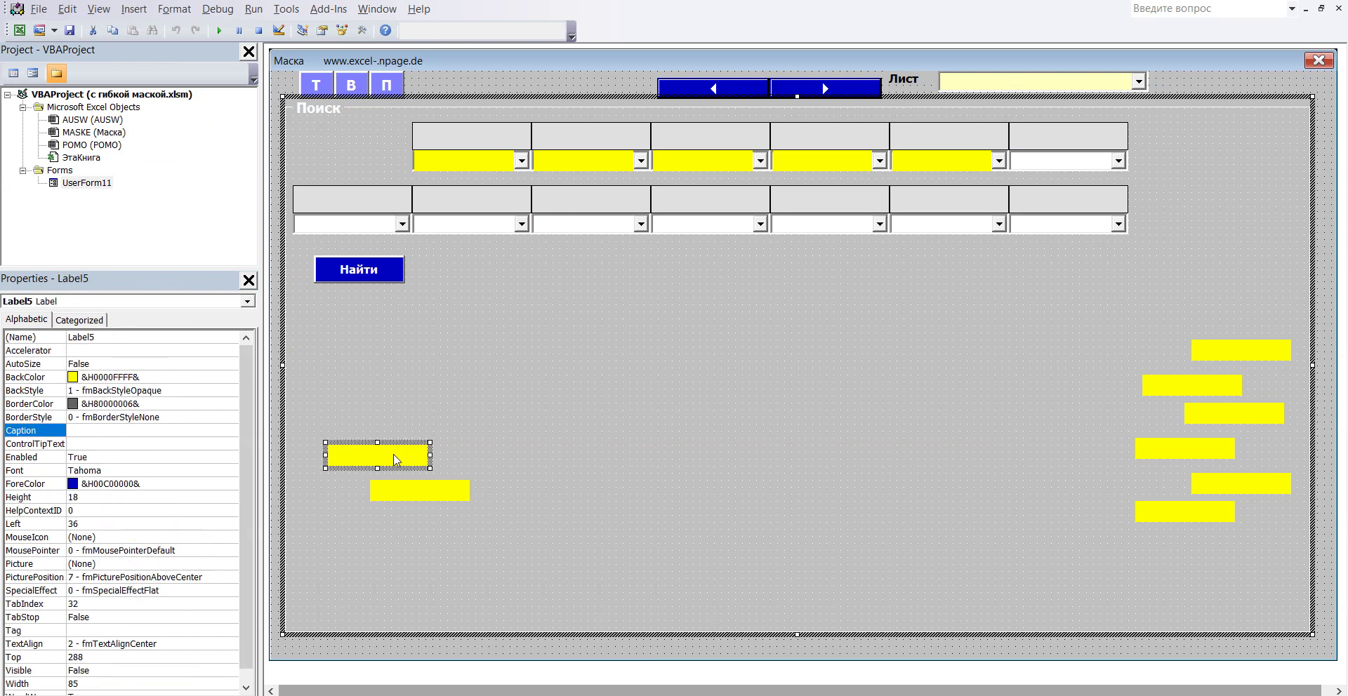
pyautogui.click(105, 338)
pyautogui.doubleClick(105, 338)
pyautogui.rightClick(82, 339)
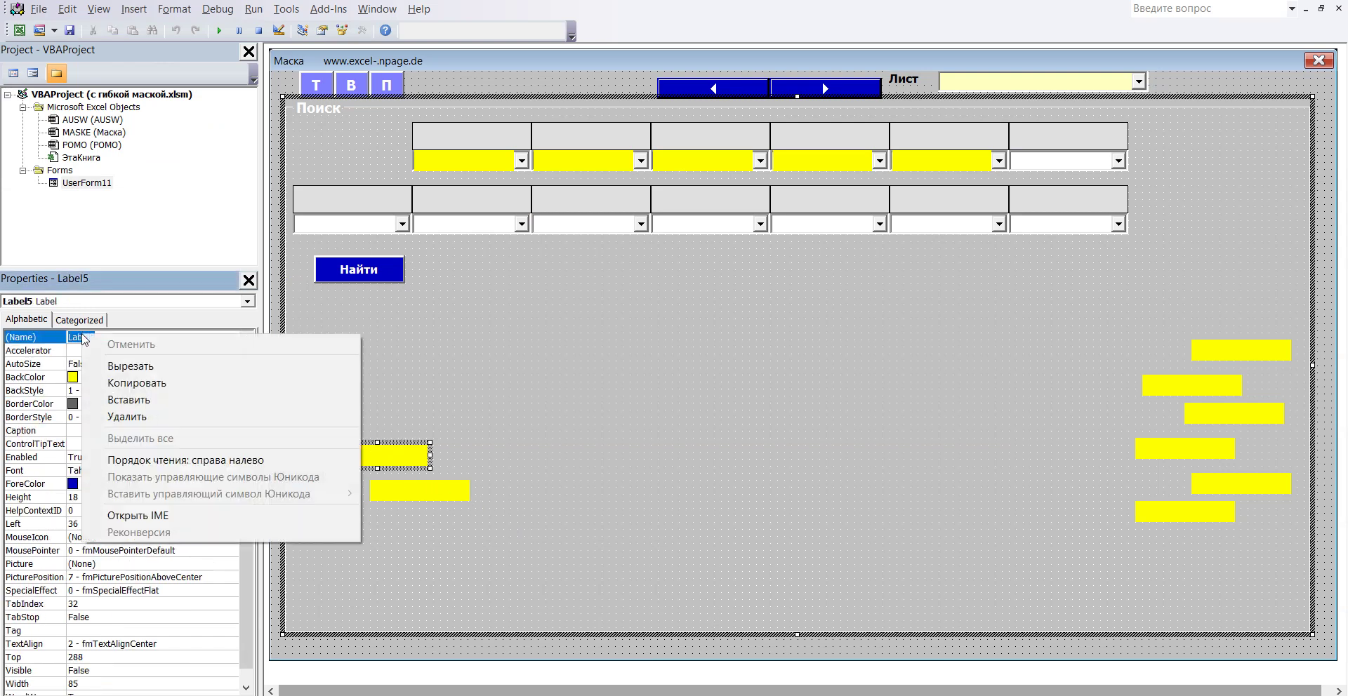
pyautogui.click(134, 400)
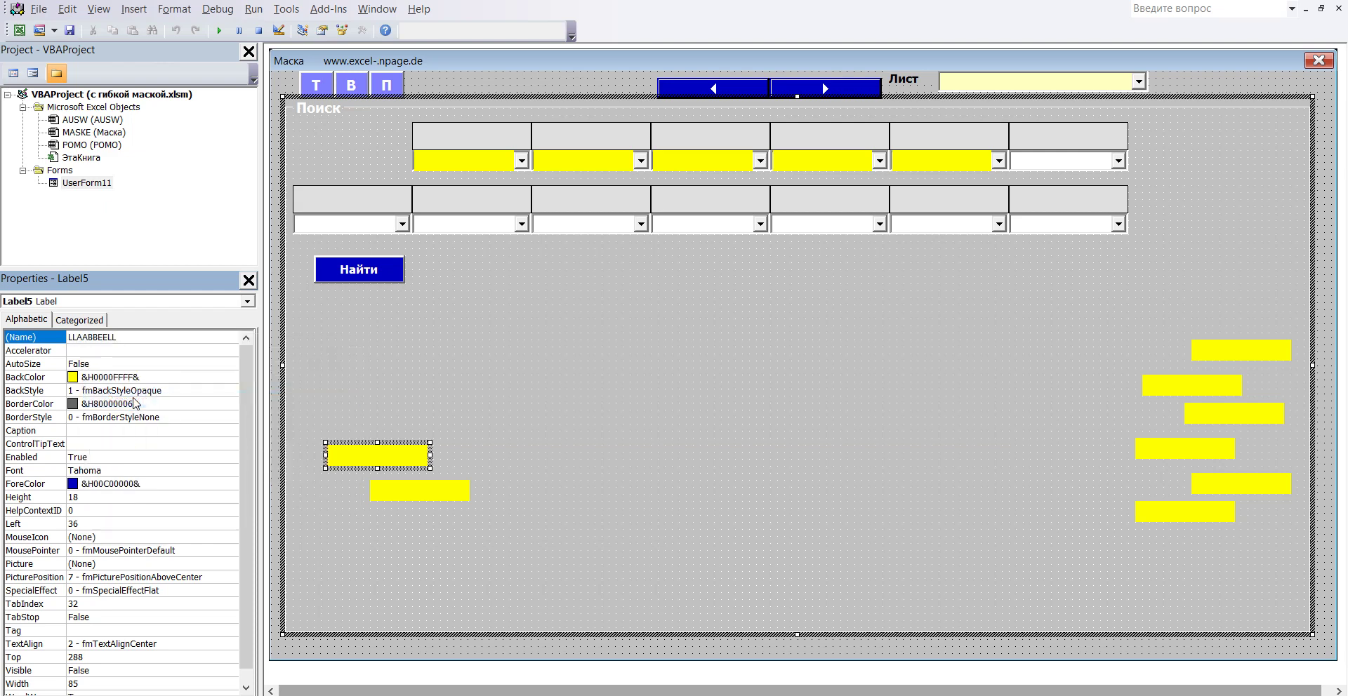
pyautogui.write('6')
# Step: Position LLAABBEELL6 at Left 620, Top 36 over the last top-row dropdown
pyautogui.moveTo(542, 692)
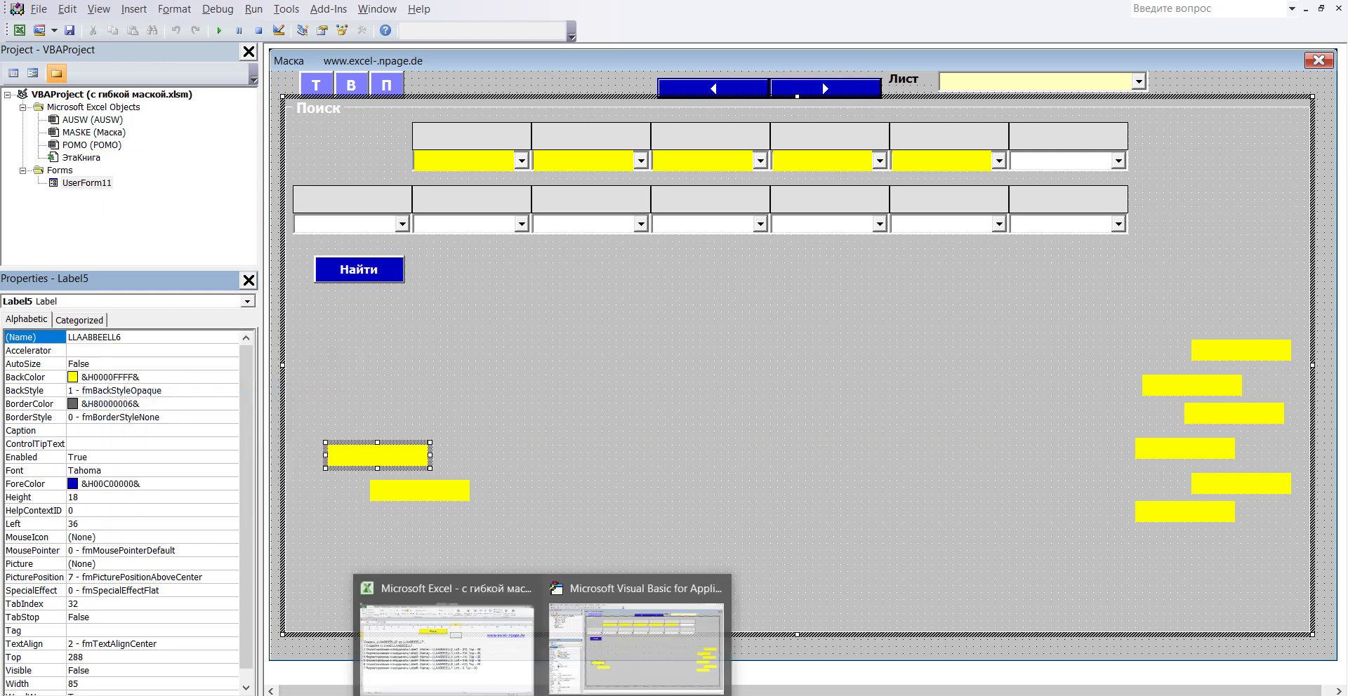
pyautogui.moveTo(453, 640)
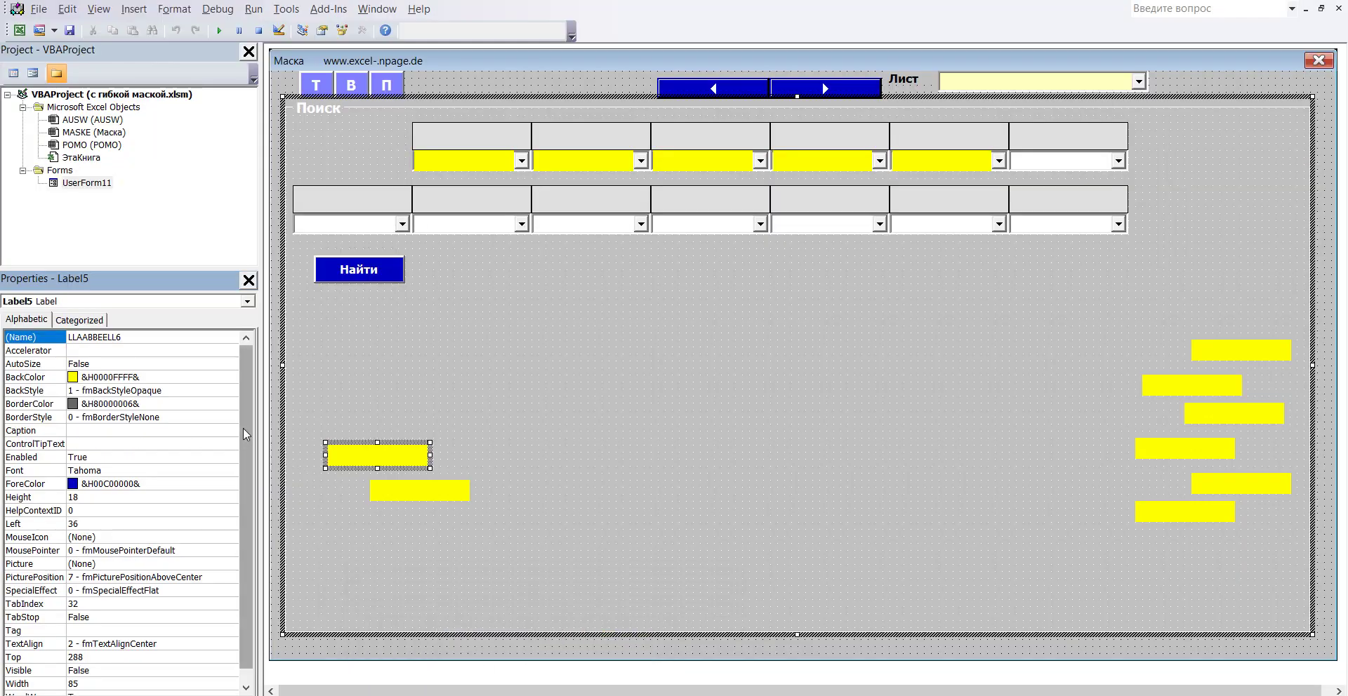
pyautogui.moveTo(243, 427); pyautogui.dragTo(241, 495)
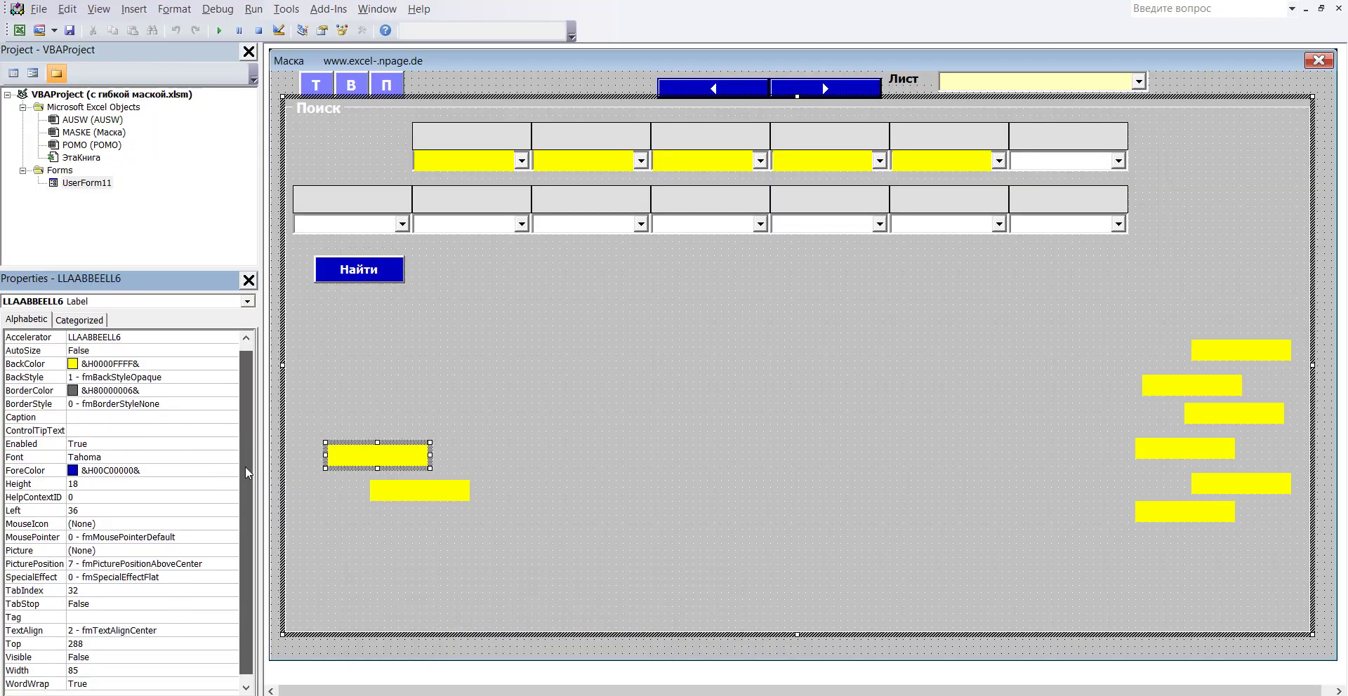
pyautogui.click(82, 512)
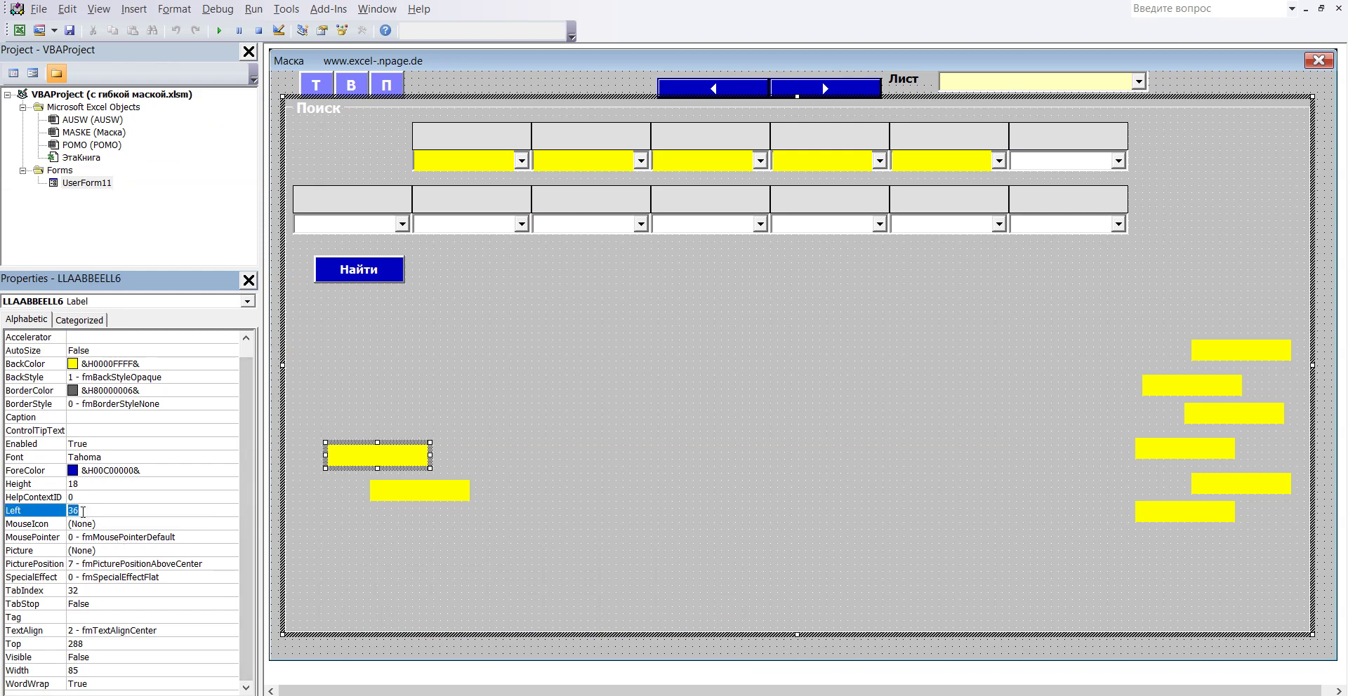
pyautogui.write('6')
pyautogui.click(104, 647)
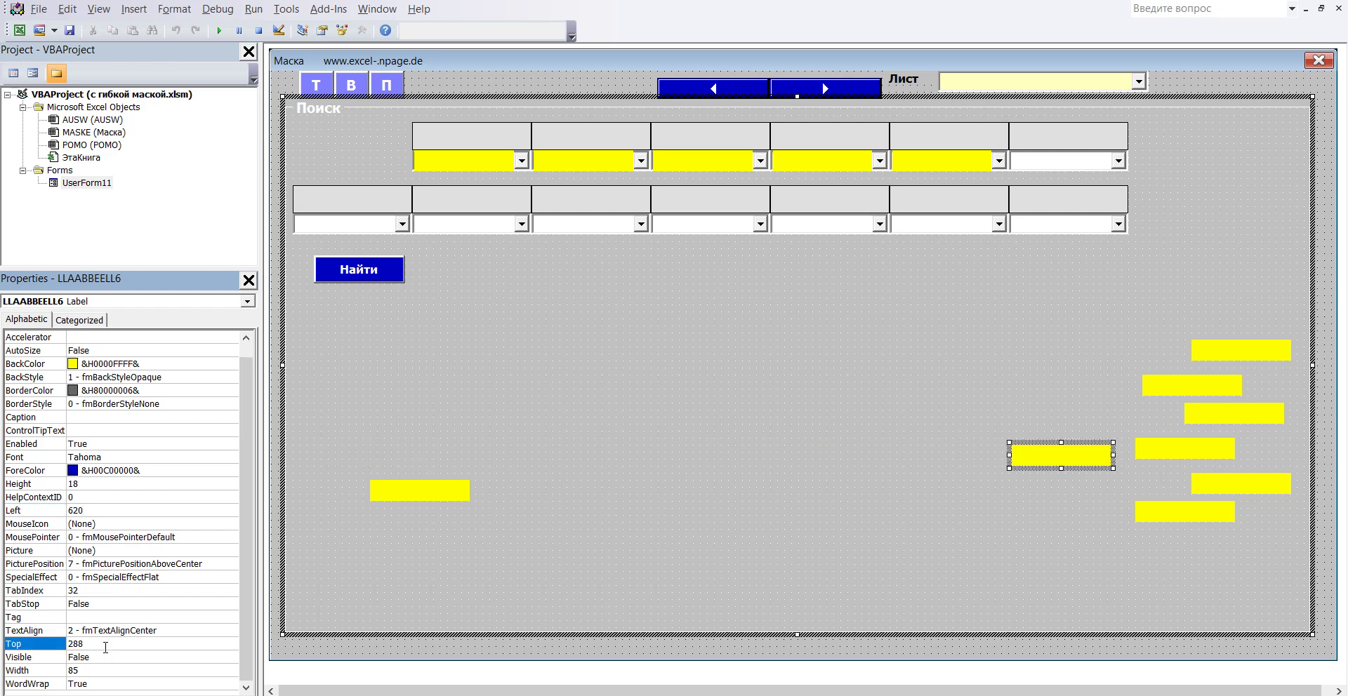
pyautogui.doubleClick(105, 647)
pyautogui.write('36')
pyautogui.press('Return')
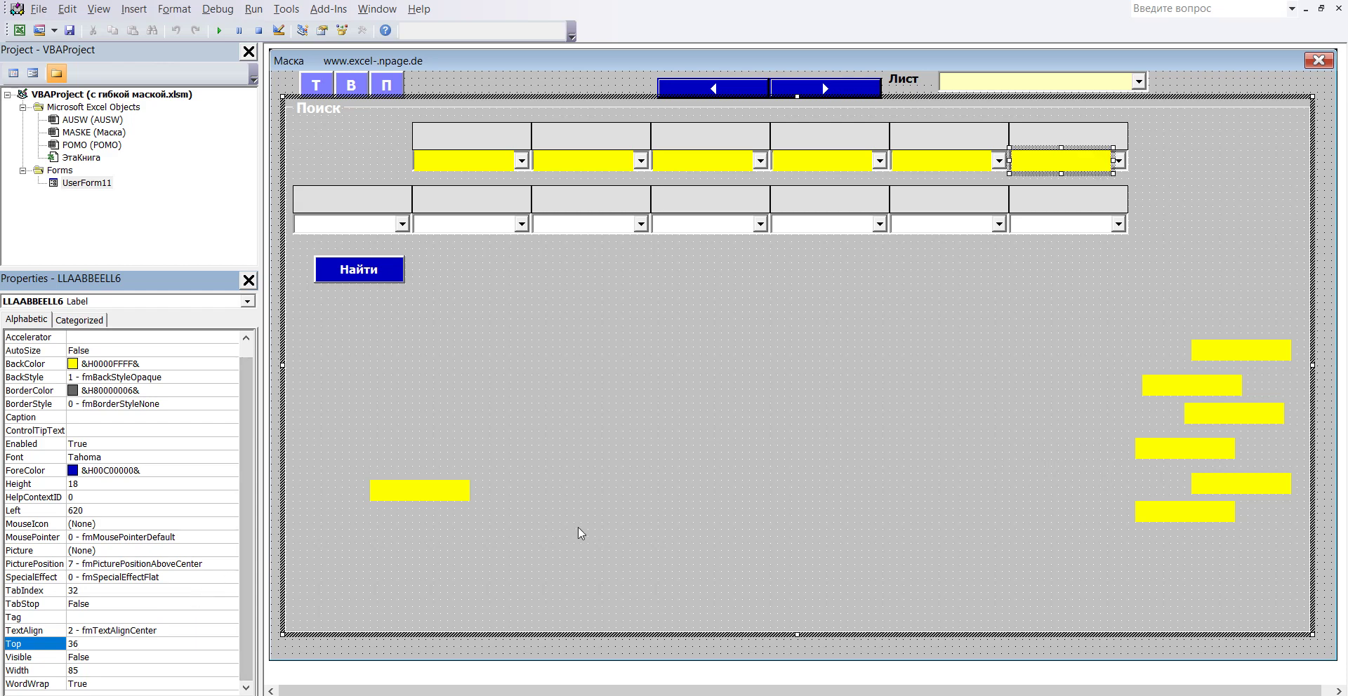
pyautogui.click(595, 521)
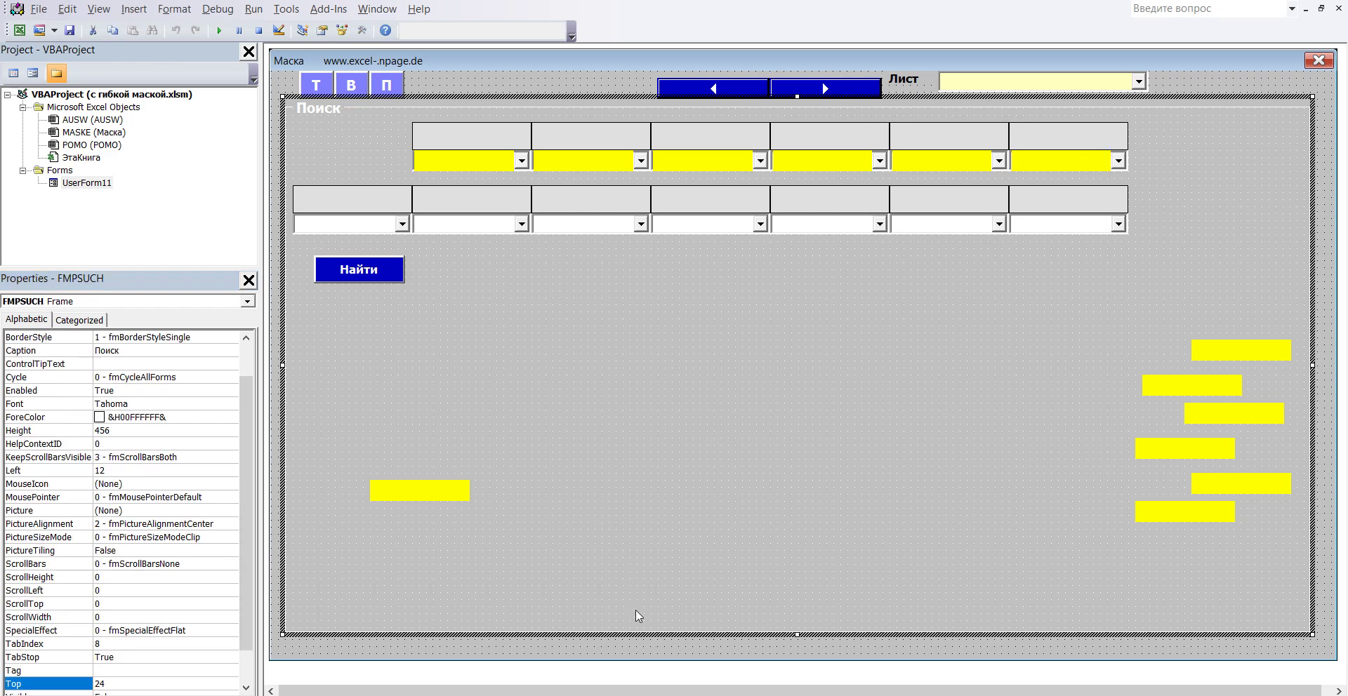
# Step: In the worksheet, review the seventh instruction: LLAABBEELL7 at Left 8, Top 90
pyautogui.moveTo(449, 690)
pyautogui.click(483, 639)
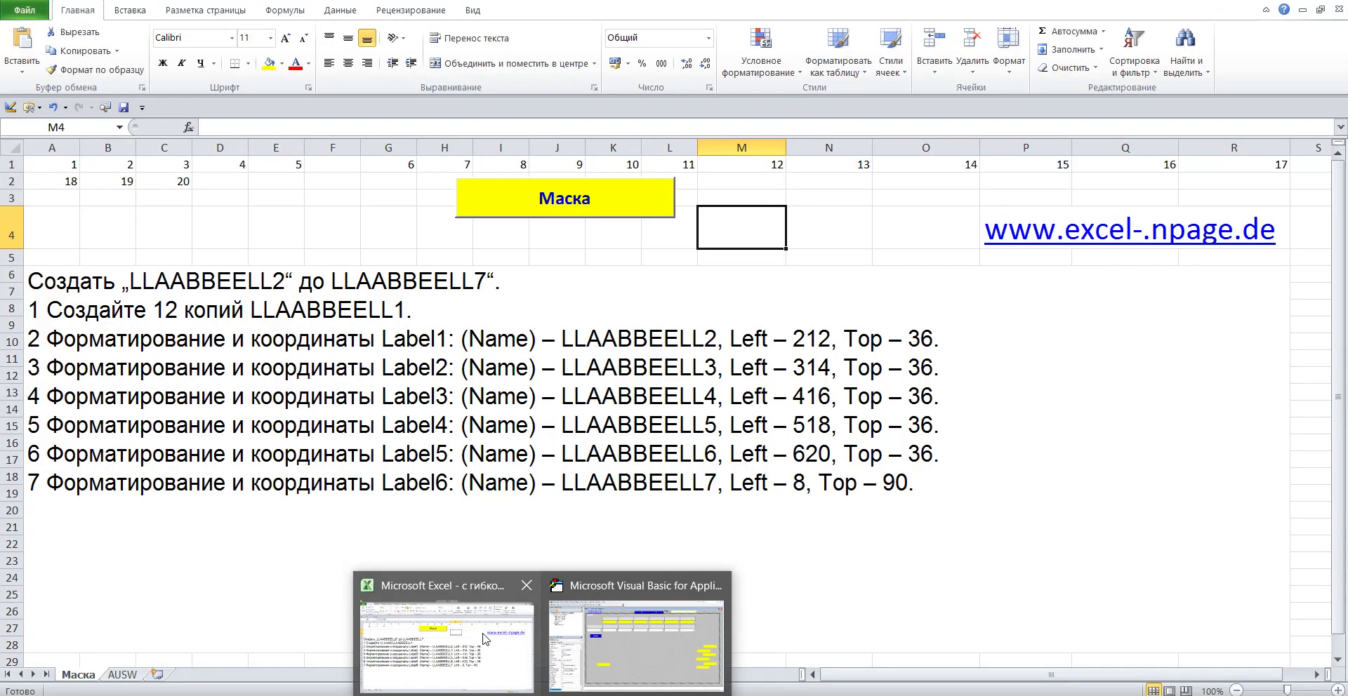
pyautogui.doubleClick(471, 485)
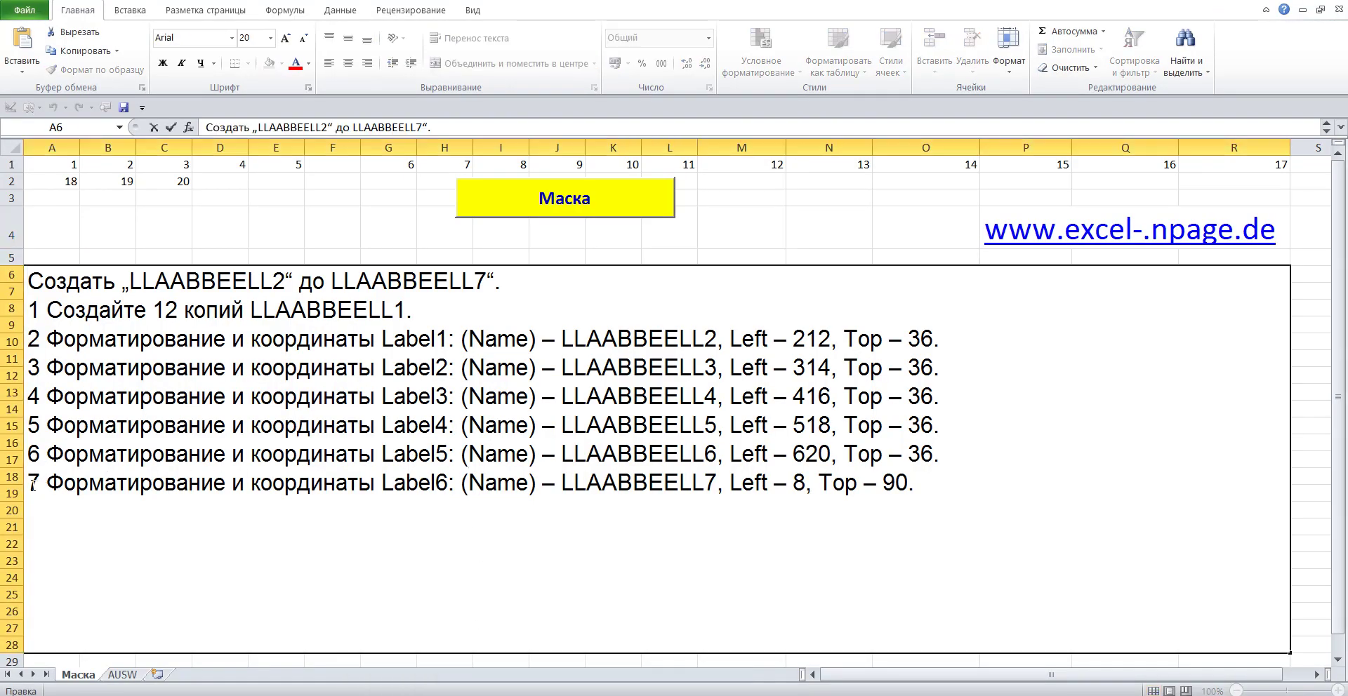
pyautogui.moveTo(28, 483); pyautogui.dragTo(993, 495)
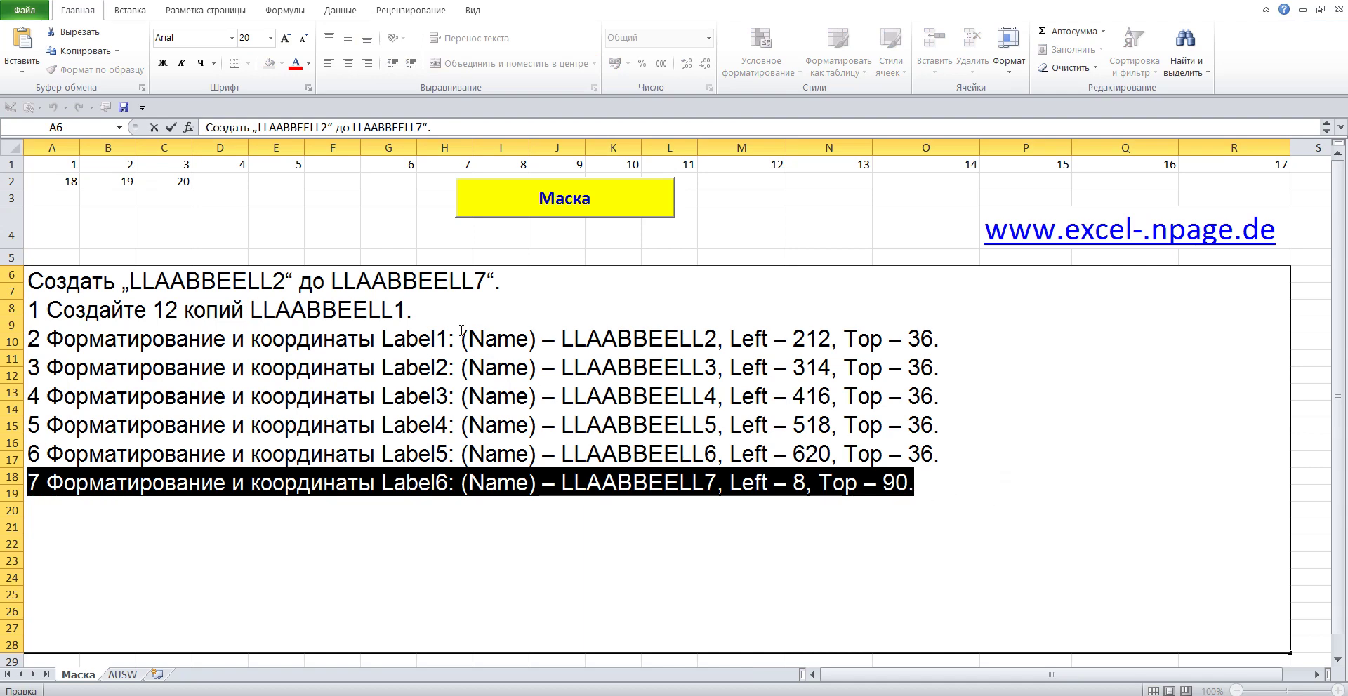
pyautogui.click(336, 228)
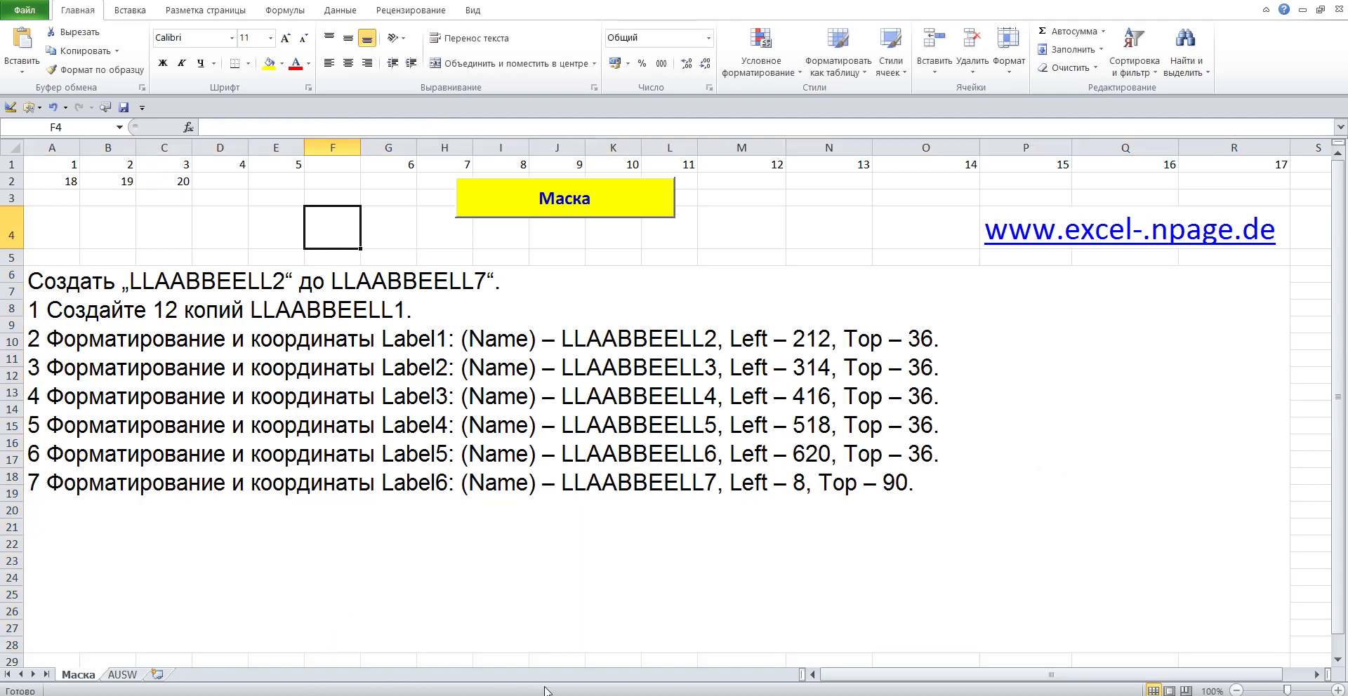
# Step: Rename the last yellow label, Label6, to LLAABBEELL7 using the pasted LLAABBEELL stem
pyautogui.moveTo(542, 694)
pyautogui.click(634, 642)
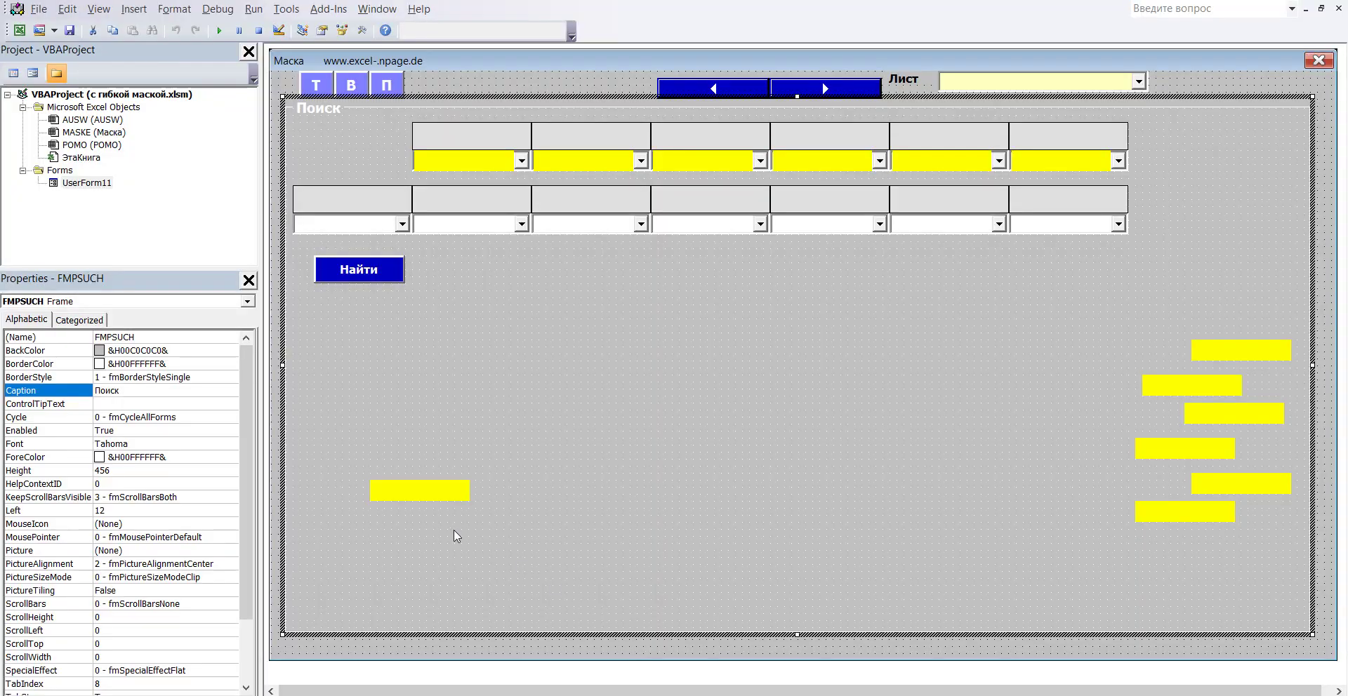
pyautogui.click(405, 496)
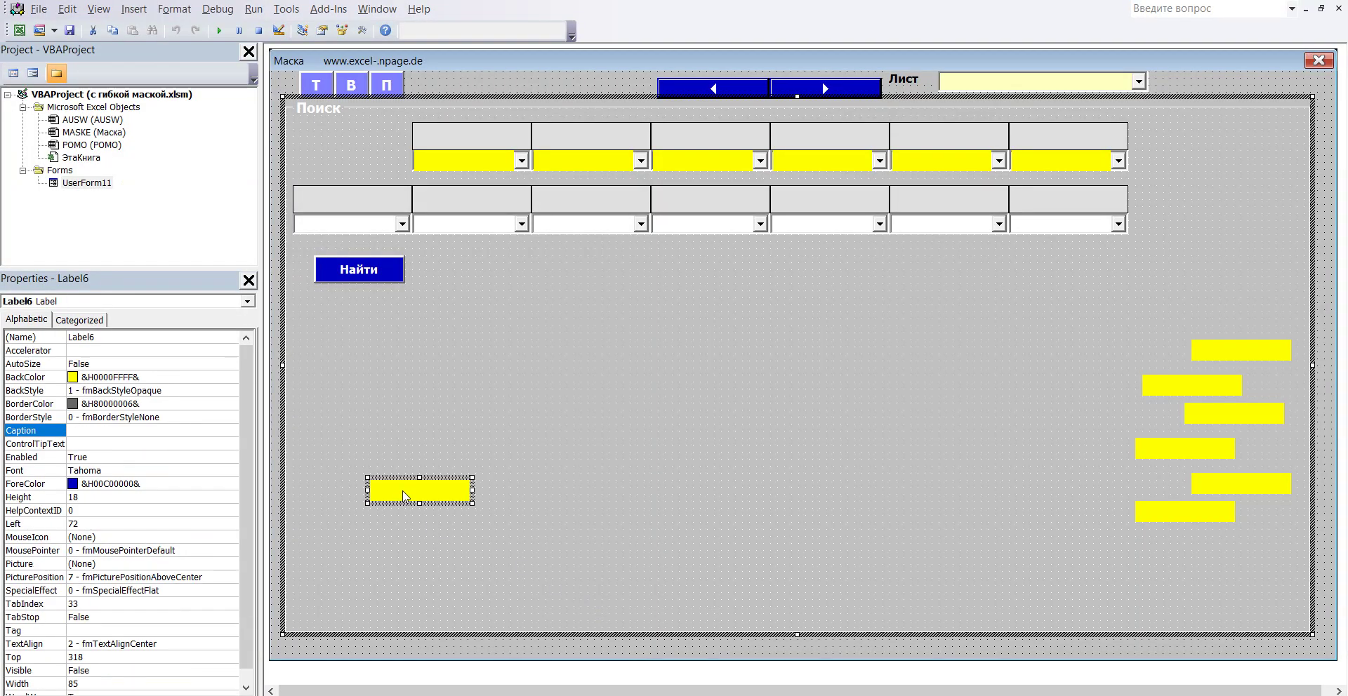
pyautogui.doubleClick(94, 338)
pyautogui.rightClick(94, 339)
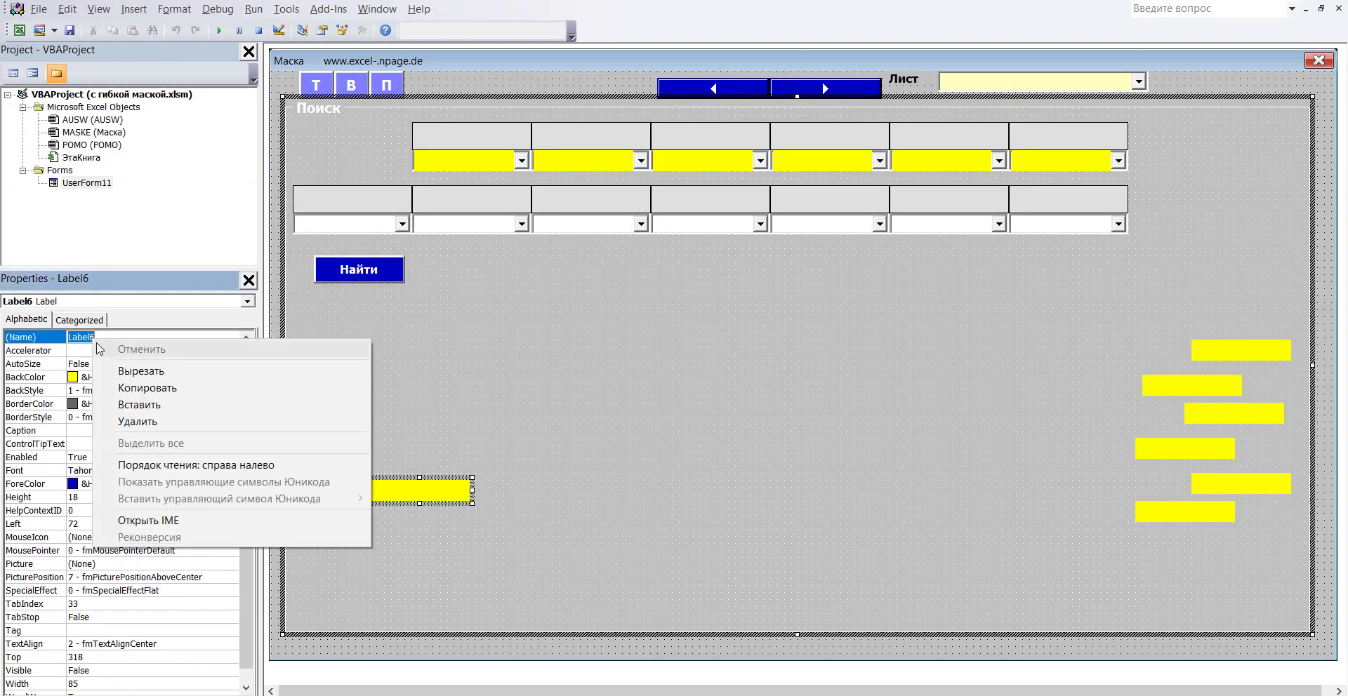
pyautogui.click(143, 410)
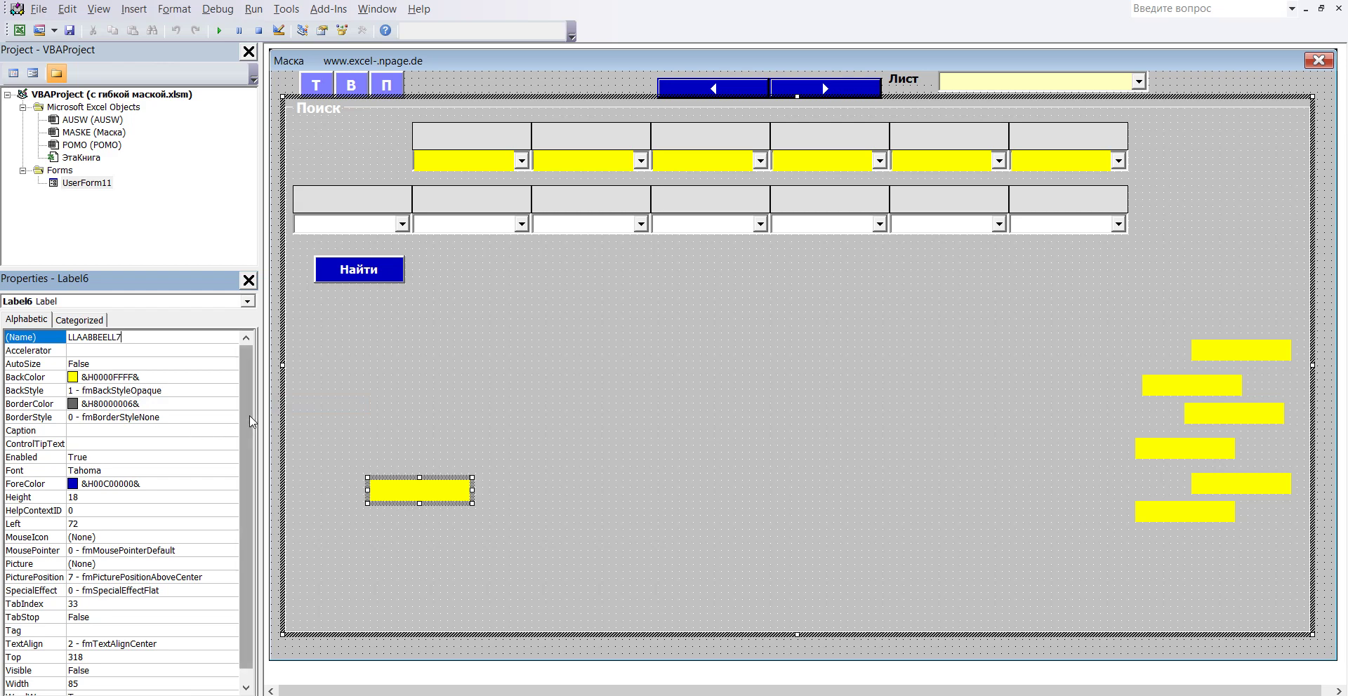
pyautogui.press('Return')
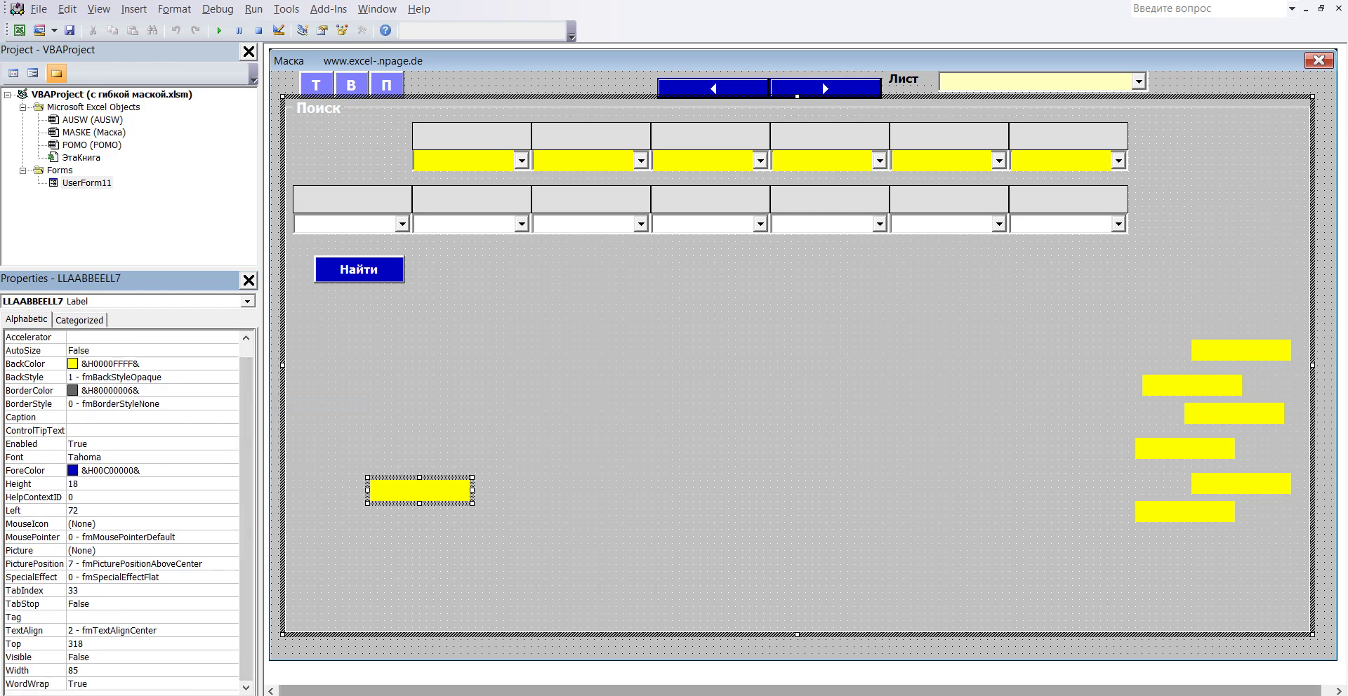
# Step: Place LLAABBEELL7 at Left 8, Top 90 over the first lower-row dropdown
pyautogui.moveTo(507, 666)
pyautogui.click(84, 511)
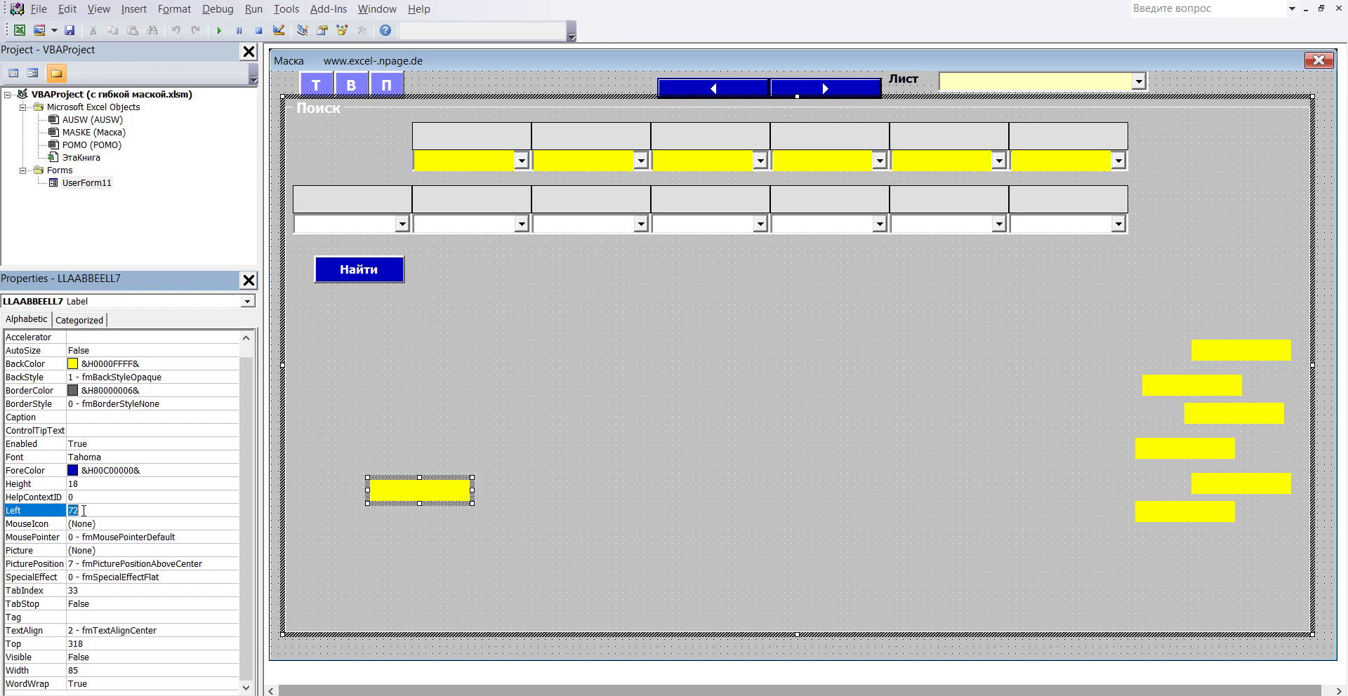
pyautogui.write('8')
pyautogui.click(99, 645)
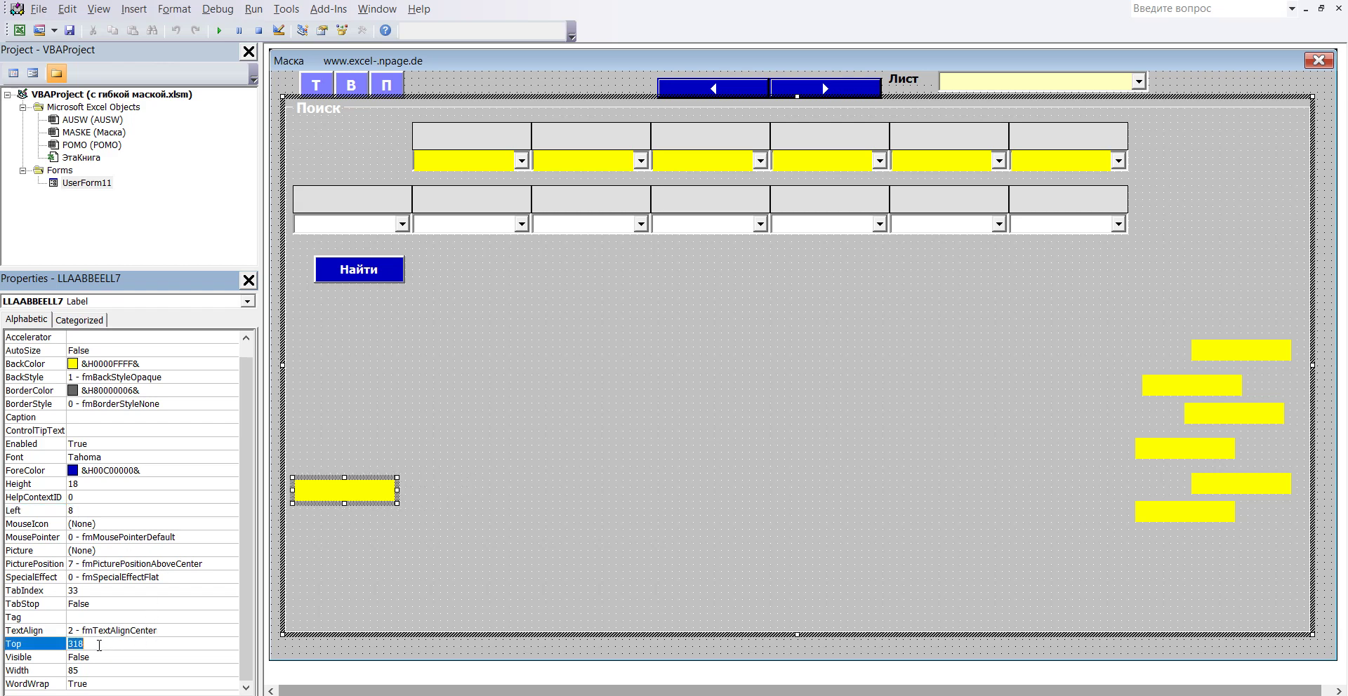
pyautogui.write('90')
pyautogui.press('Return')
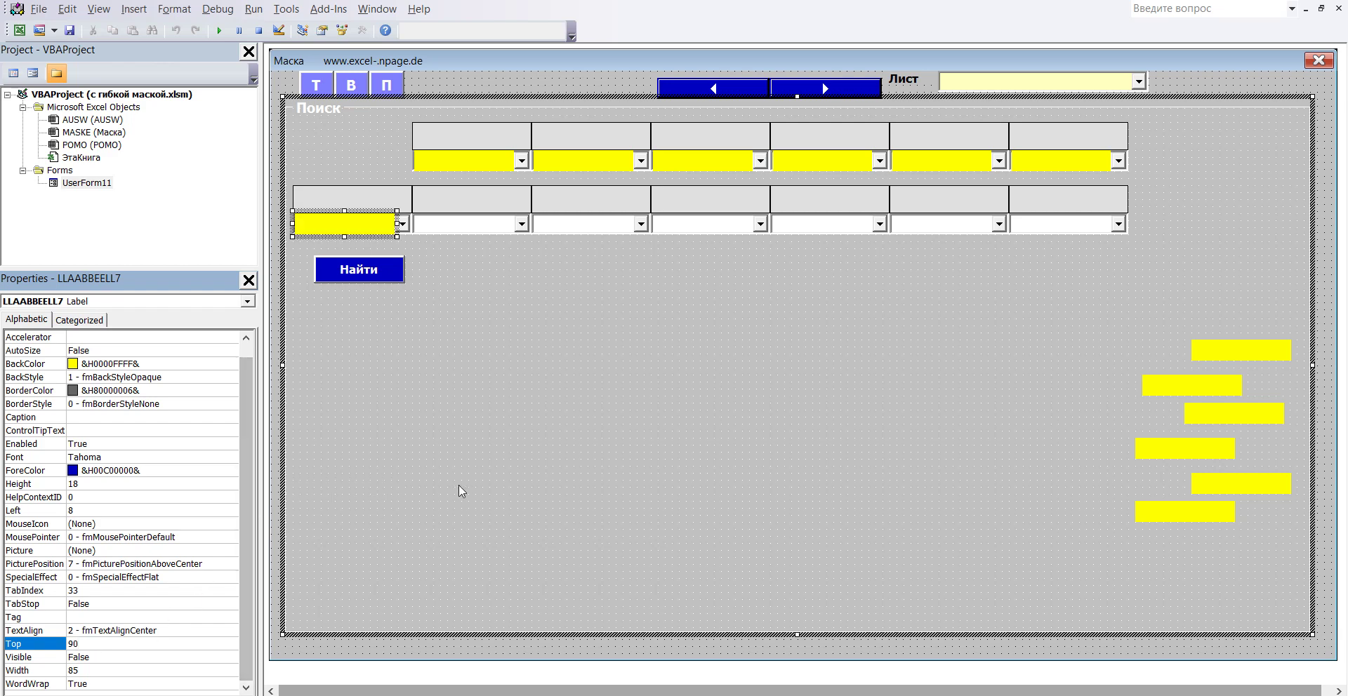
pyautogui.click(461, 491)
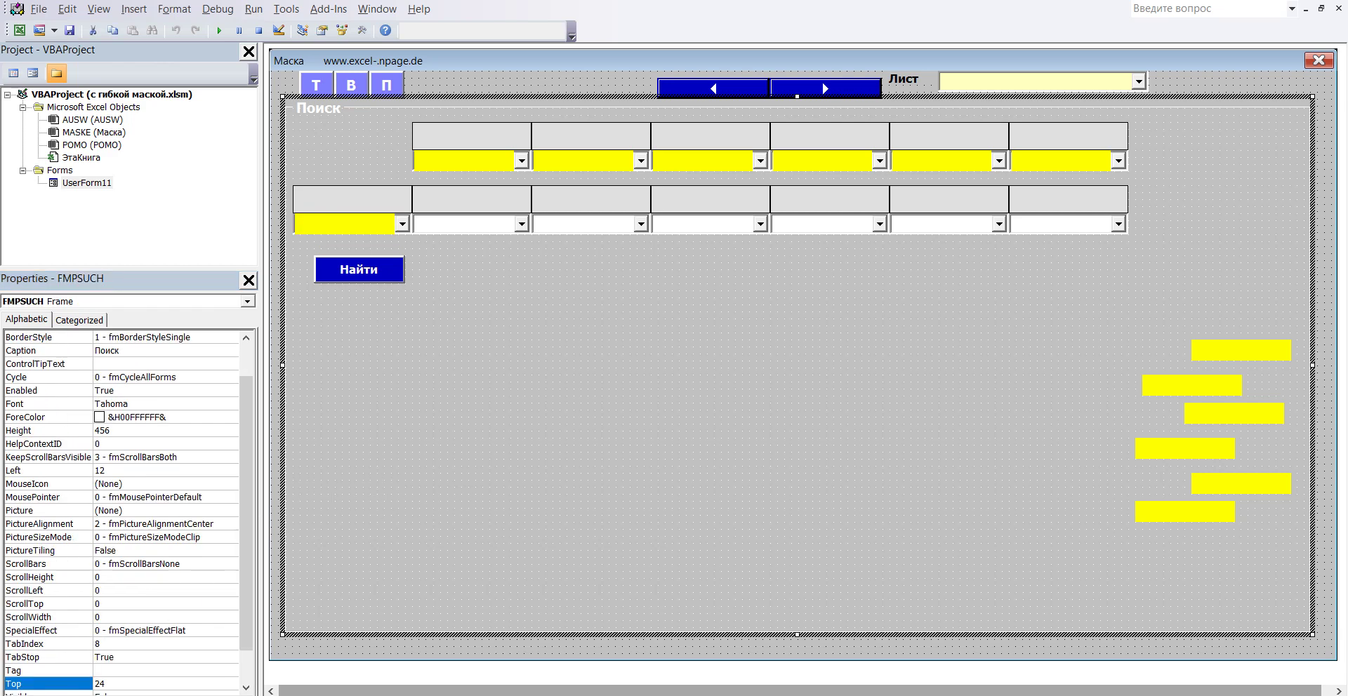
pyautogui.moveTo(543, 691)
pyautogui.click(447, 632)
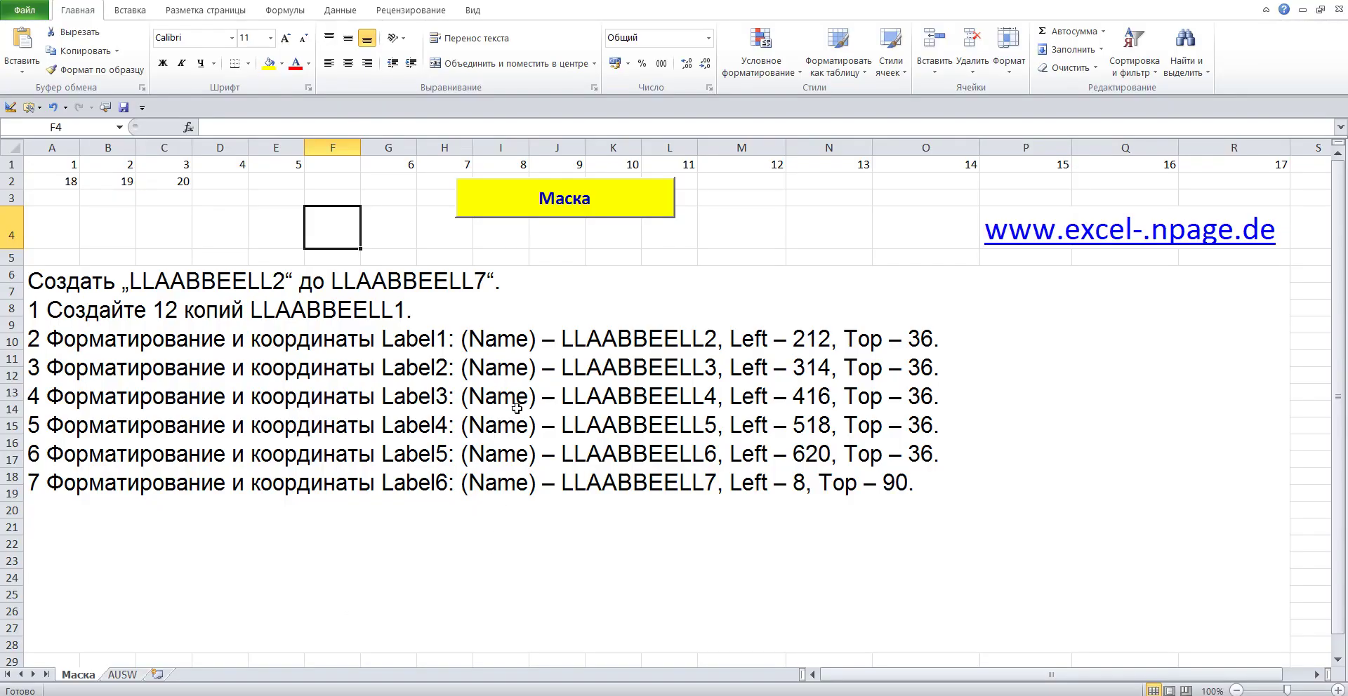
# Step: Launch the Маска form from its yellow button, close it, then relaunch it for testing
pyautogui.click(568, 199)
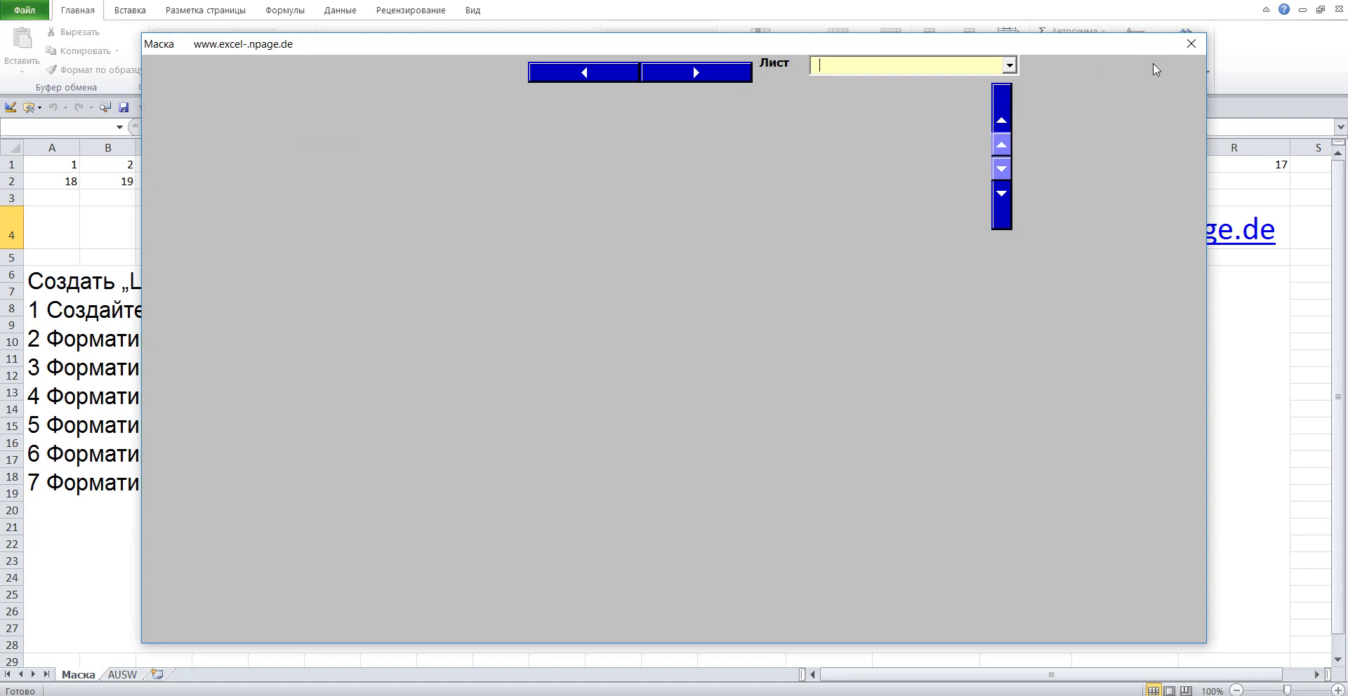
pyautogui.click(1190, 43)
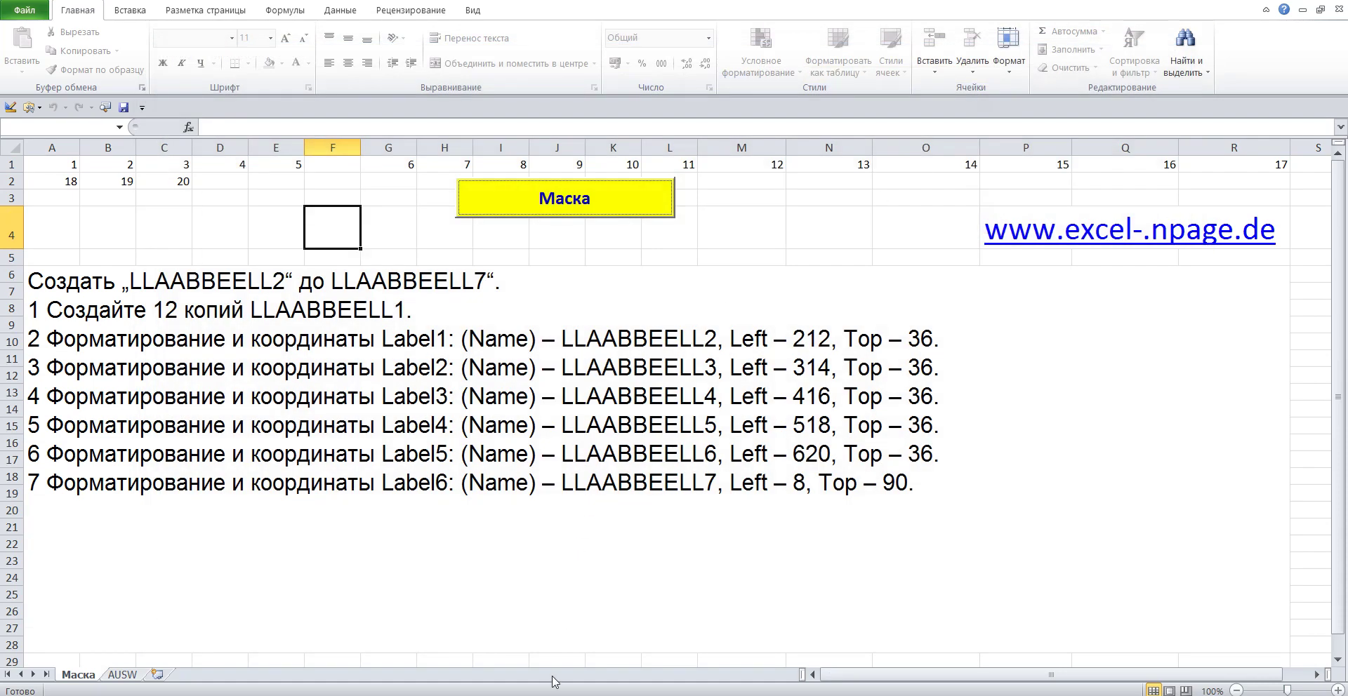
pyautogui.moveTo(544, 688)
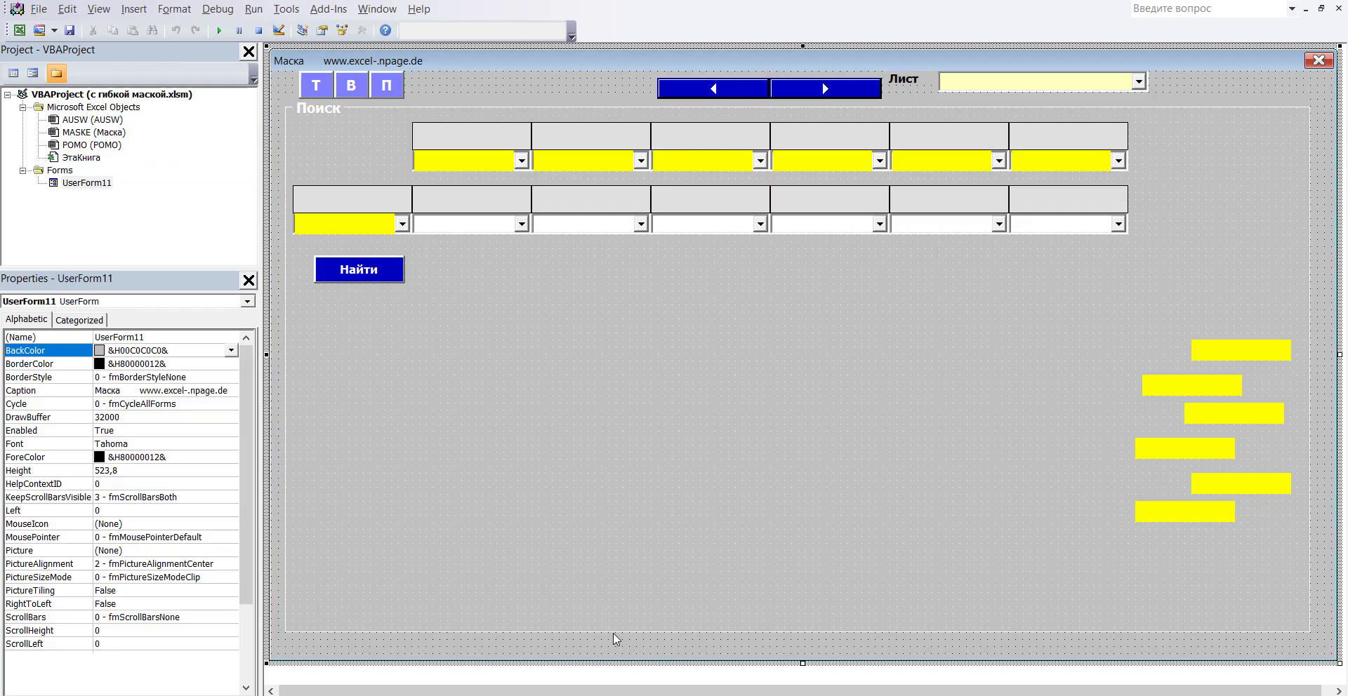
pyautogui.click(613, 639)
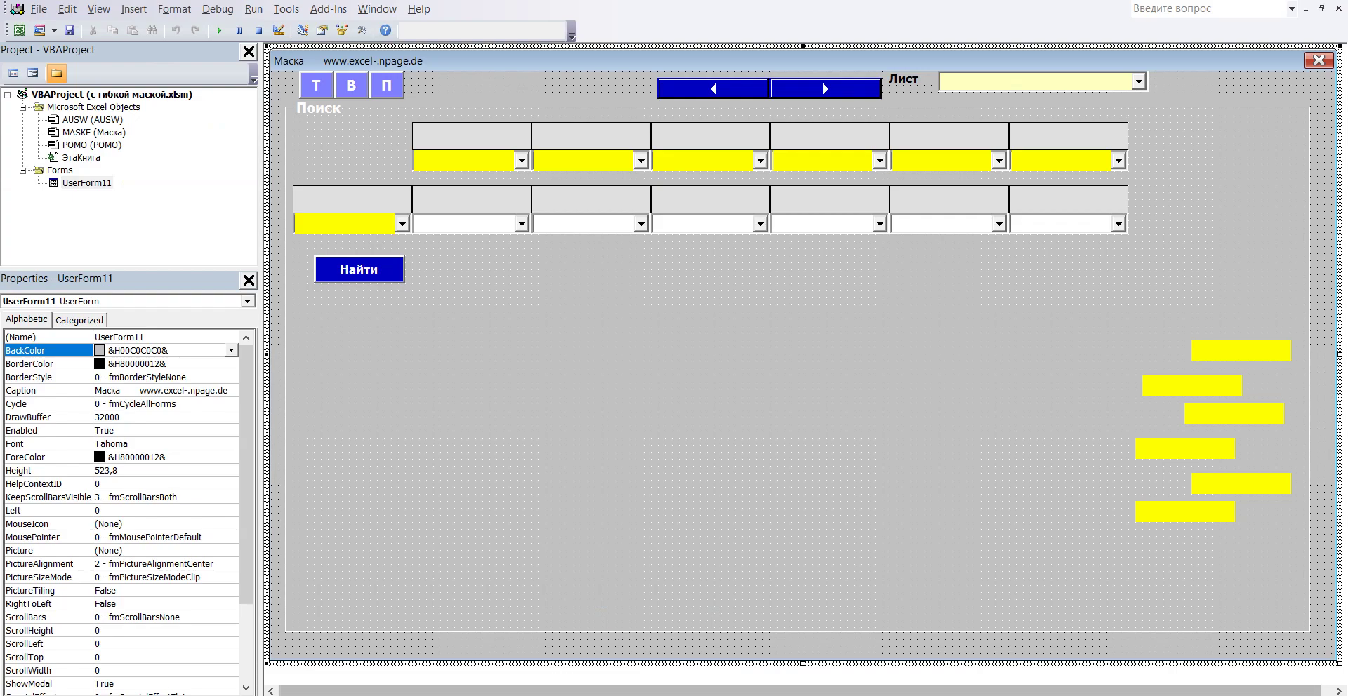
pyautogui.moveTo(543, 688)
pyautogui.click(502, 661)
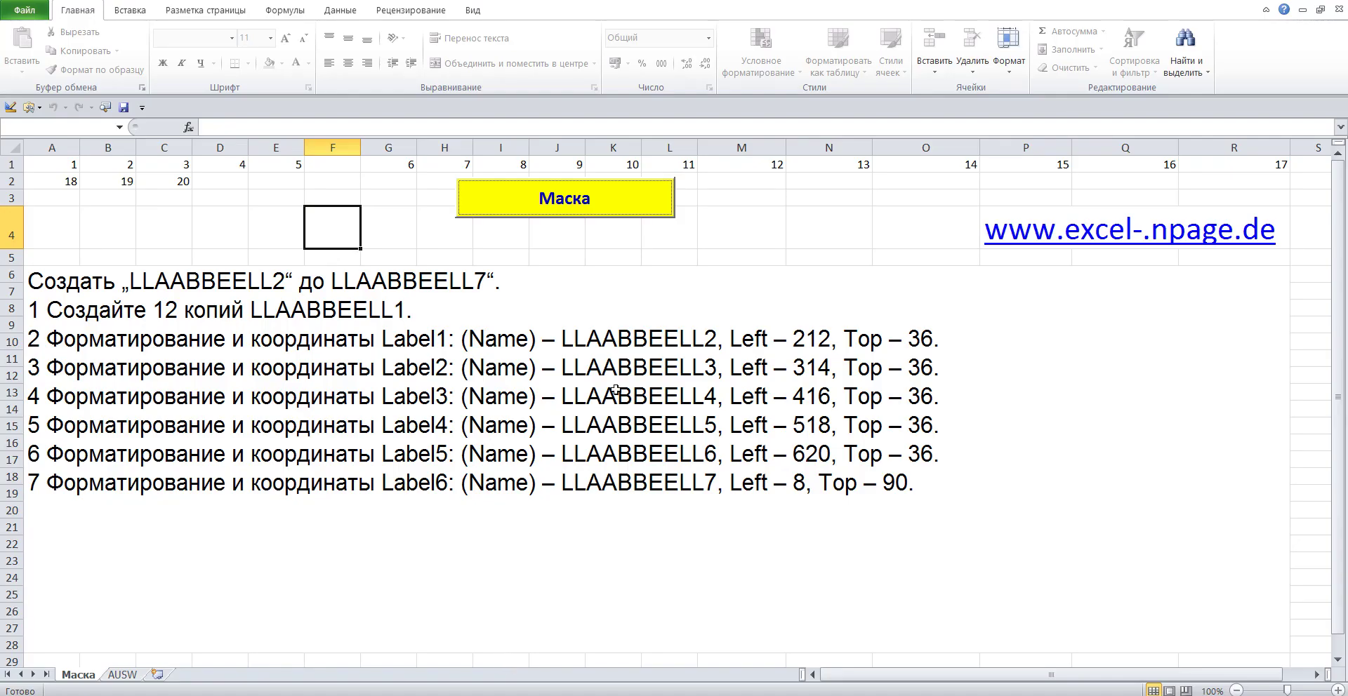
pyautogui.click(572, 204)
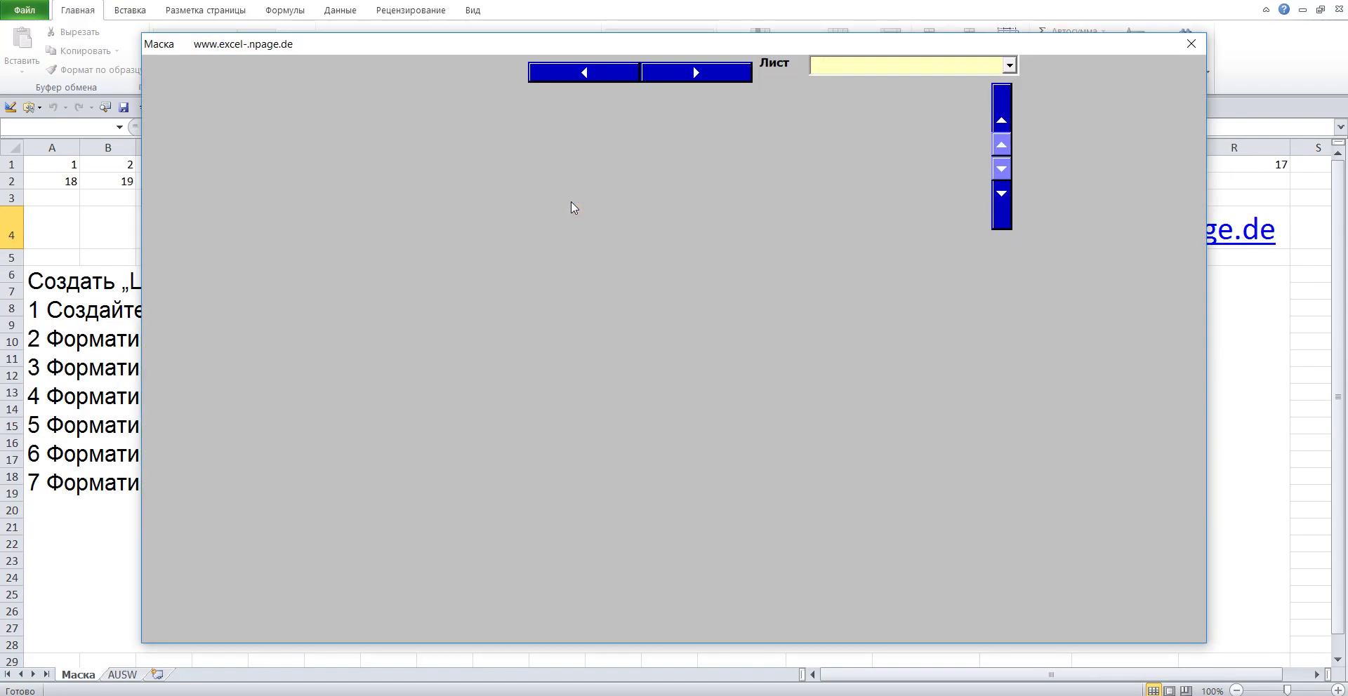